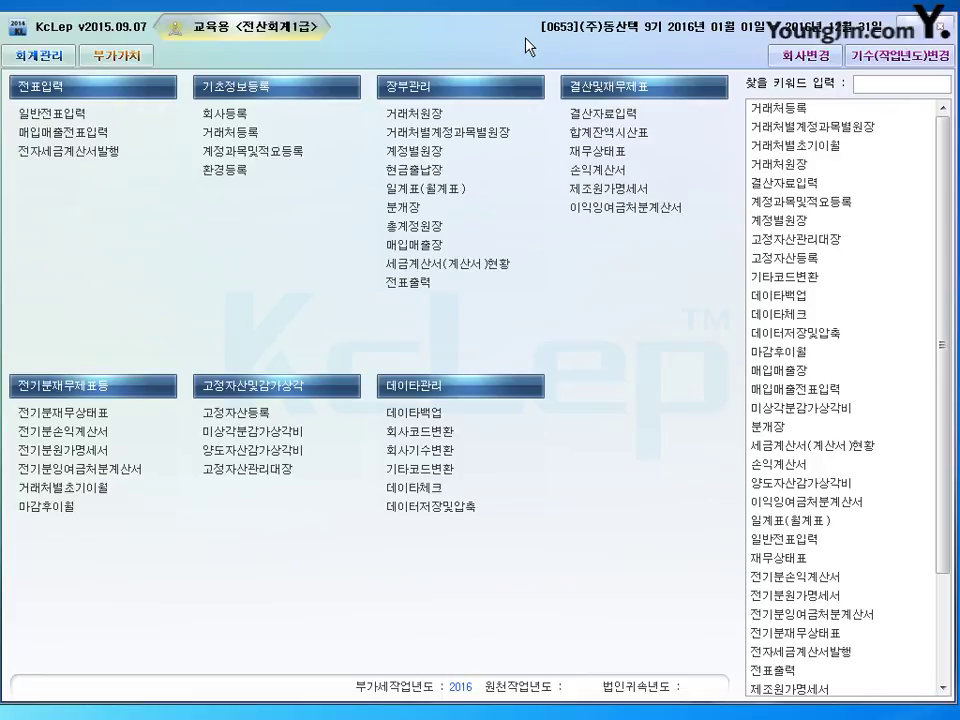
Add financial-institution client 98500 named 행복은행 in 거래처등록
click(254, 142)
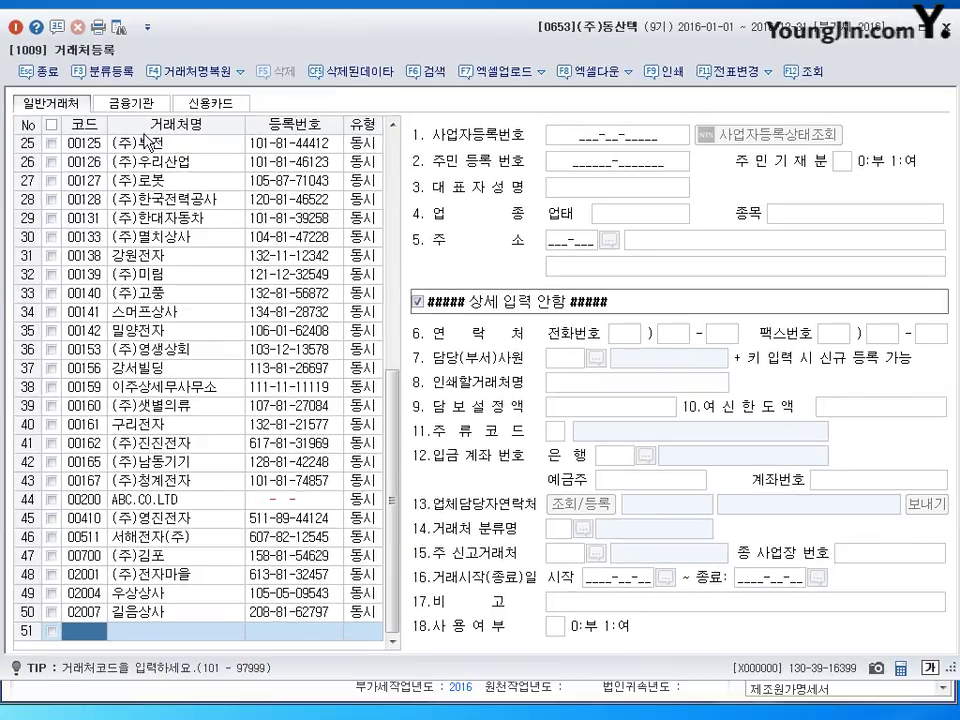
click(131, 103)
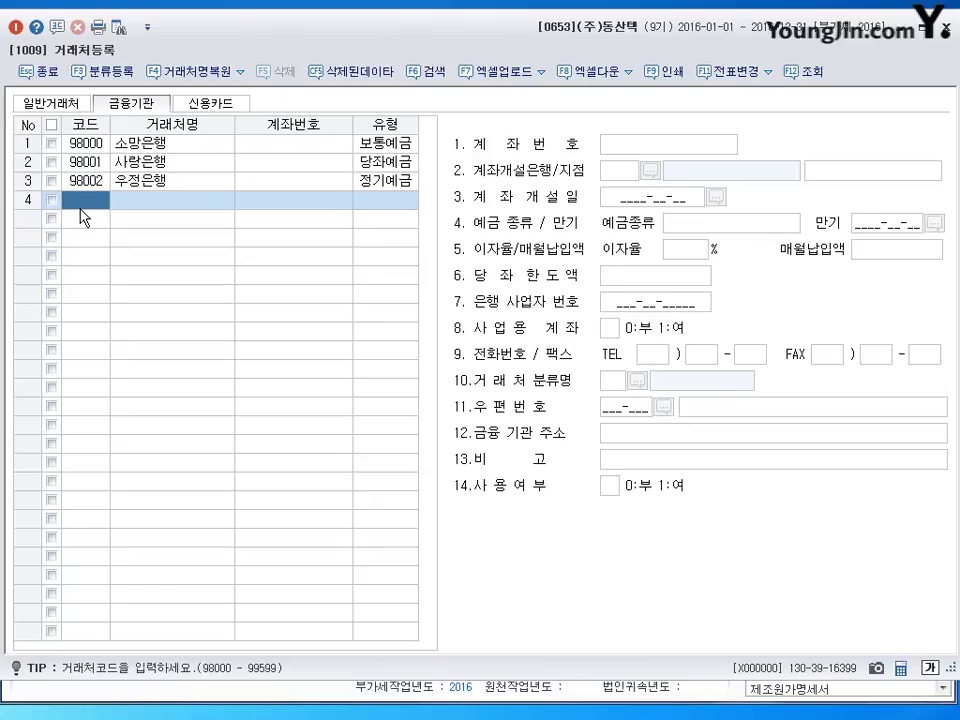
text(98500)
key(Return)
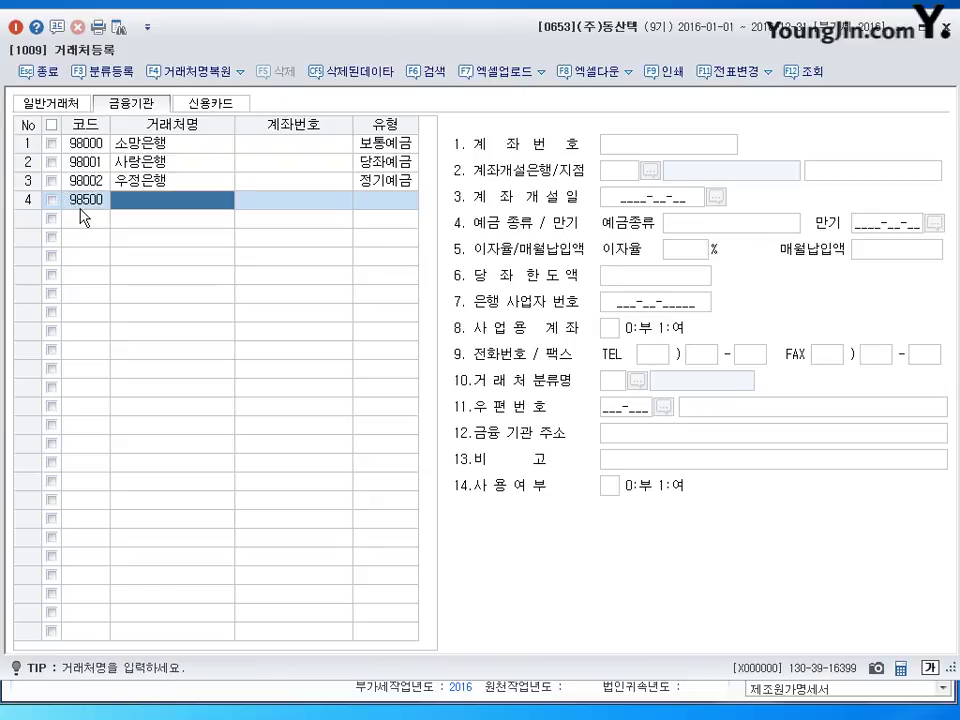
text(행복은)
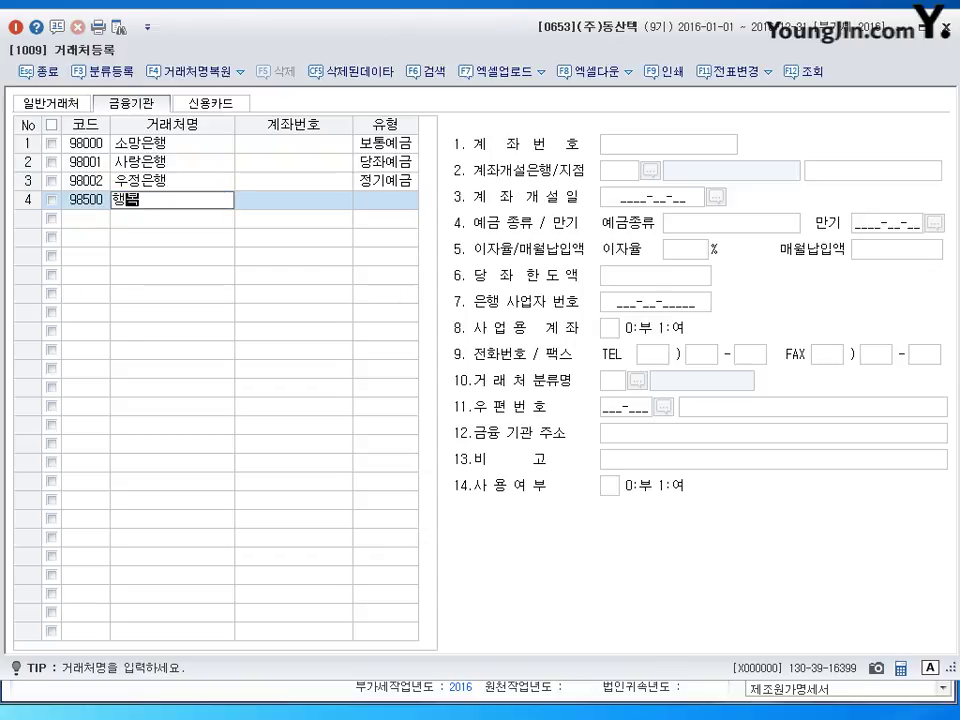
key(BackSpace)
key(BackSpace)
text(은행)
key(Return)
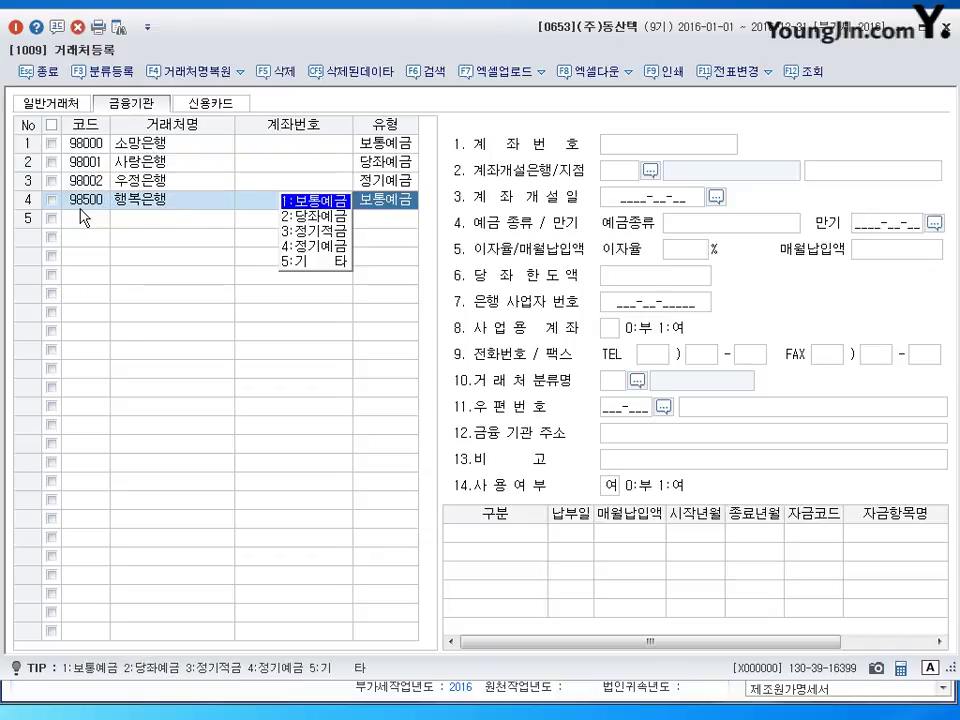
Set its account type to 당좌예금, enter the bank account number, and close the screen
click(339, 221)
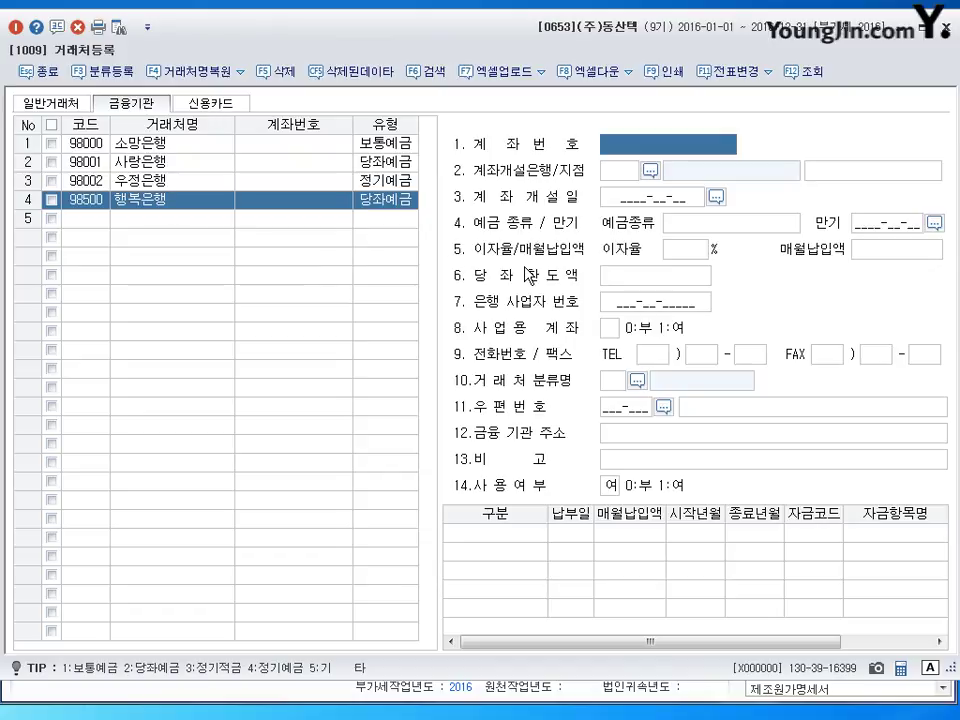
text(311)
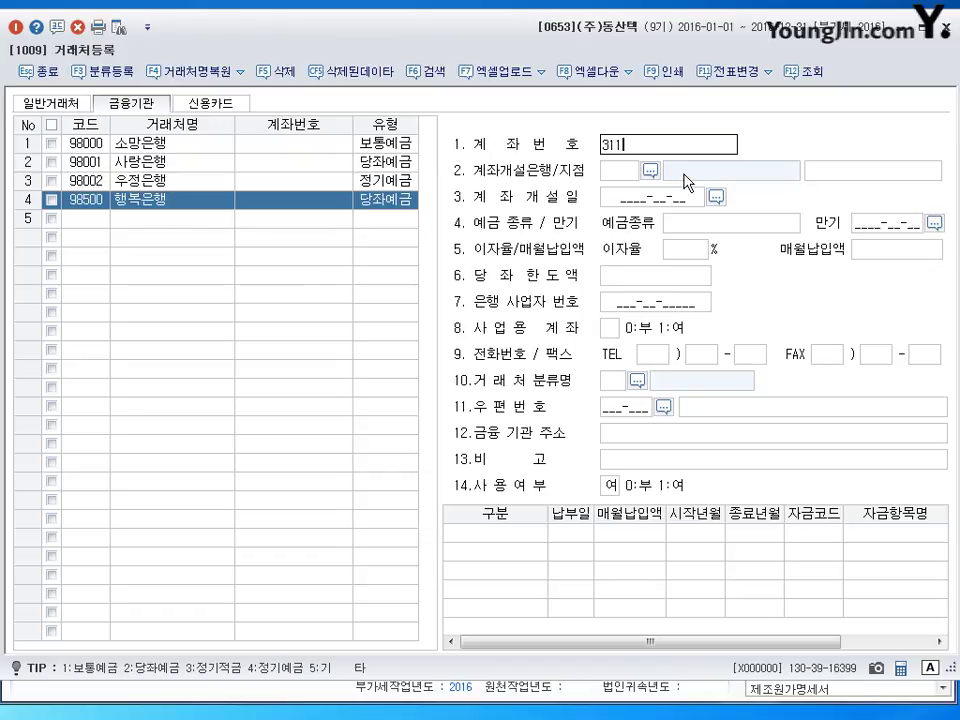
text(-007-154670)
key(Return)
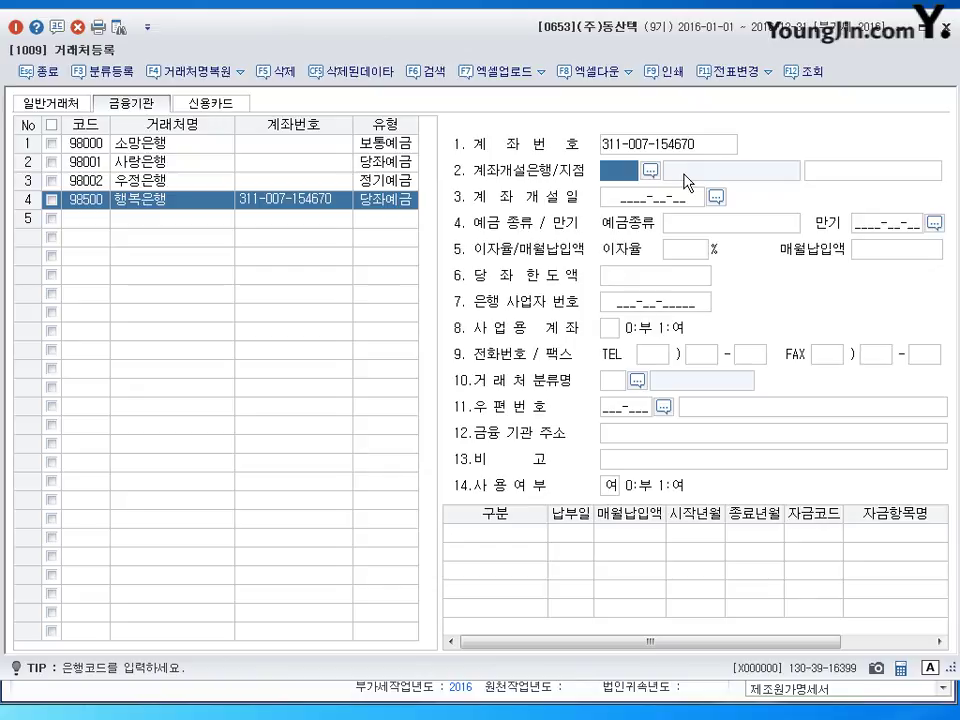
click(945, 28)
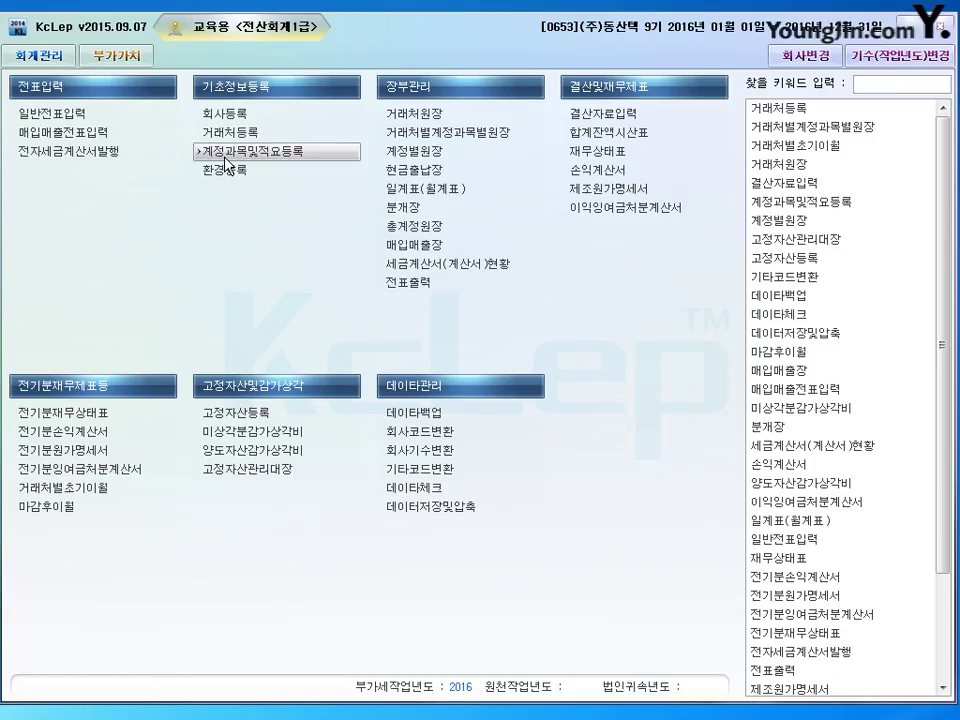
Rename account 0860 to 차량운용리스료 and set its nature to 3.경비
click(226, 152)
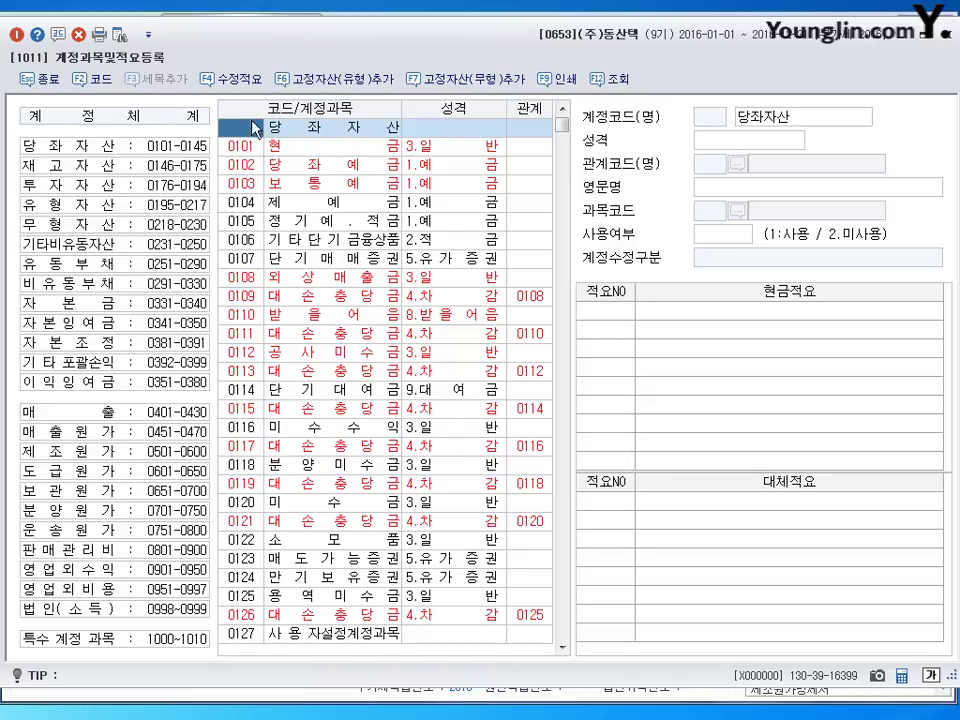
click(316, 146)
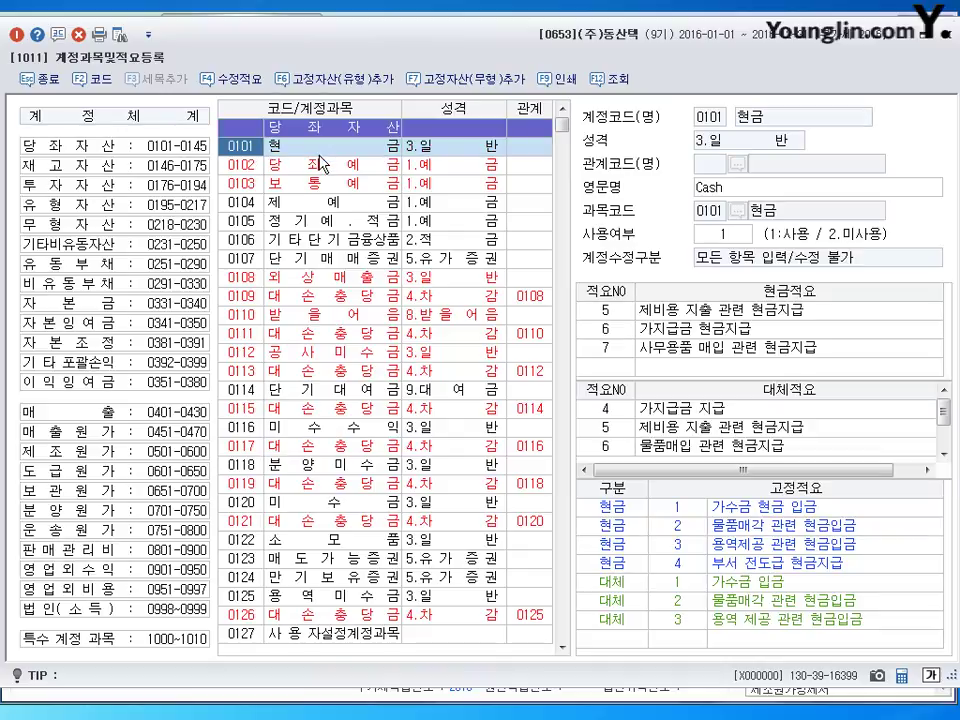
text(860)
key(Return)
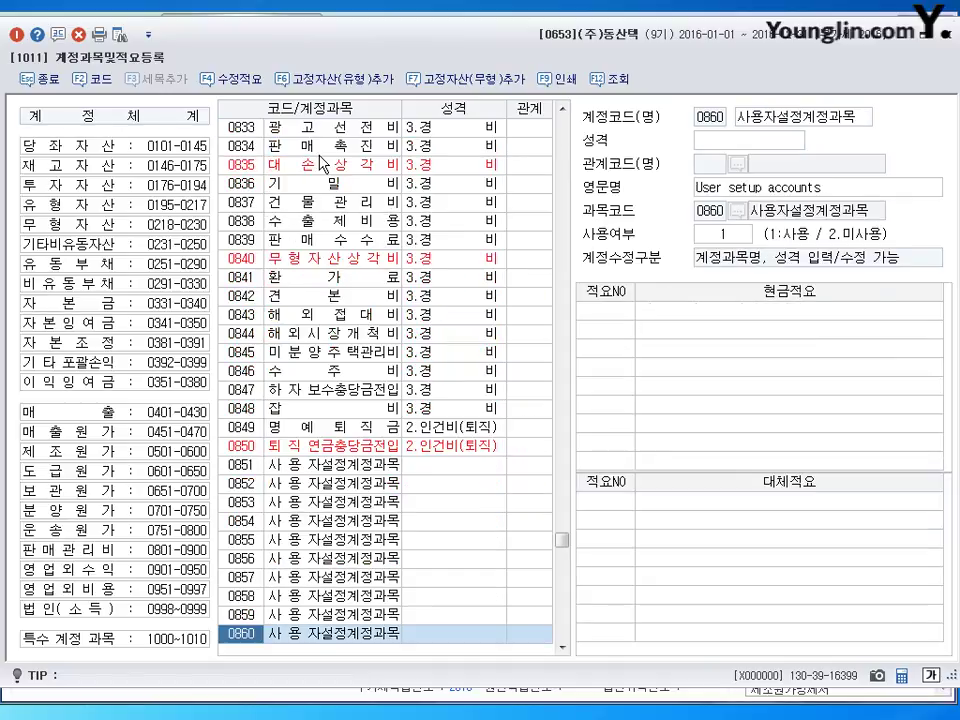
click(781, 122)
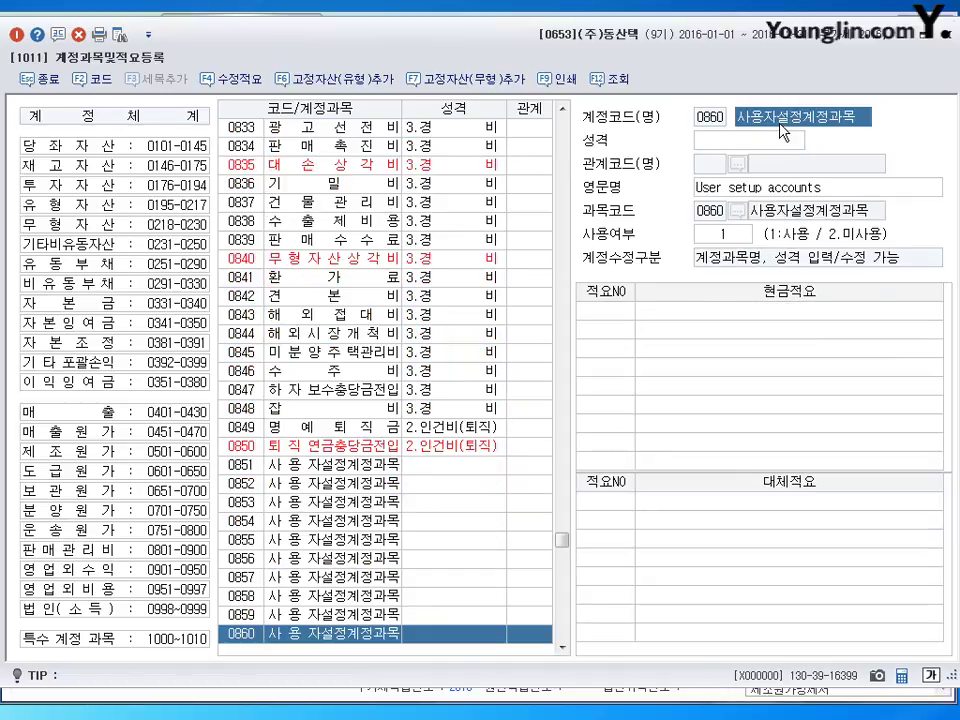
text(차량)
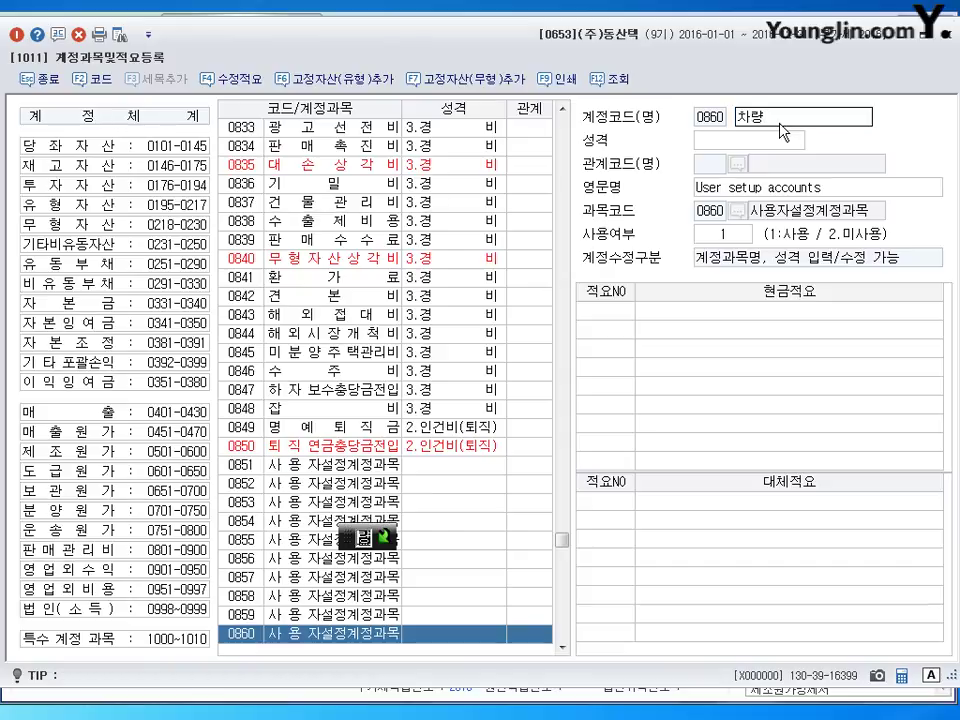
text(유지비)
key(BackSpace)
key(BackSpace)
key(BackSpace)
text(운용)
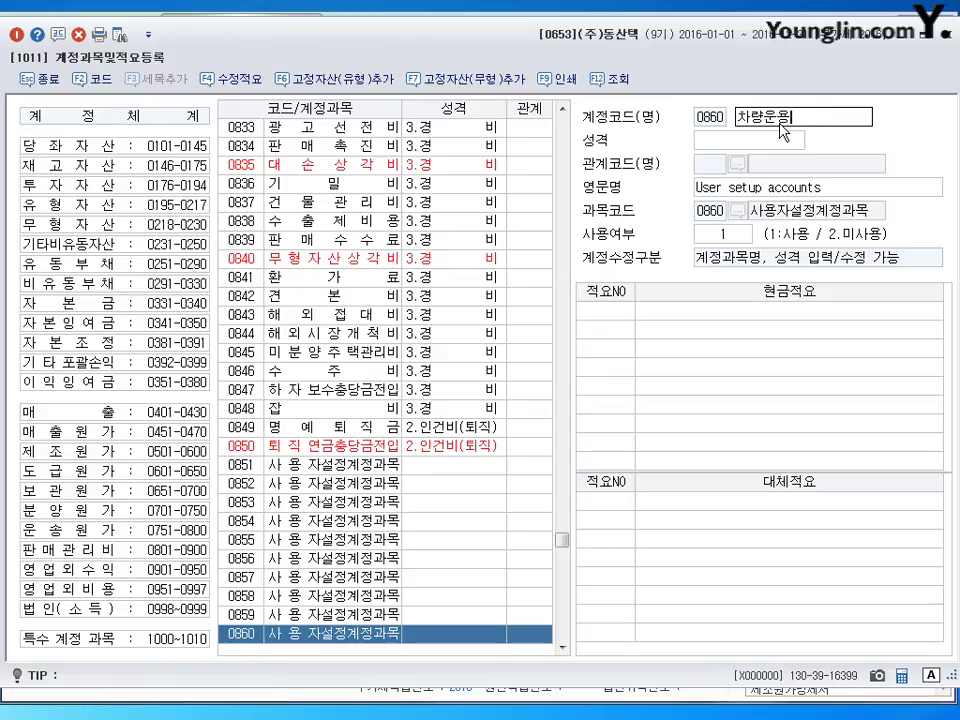
text(리스료)
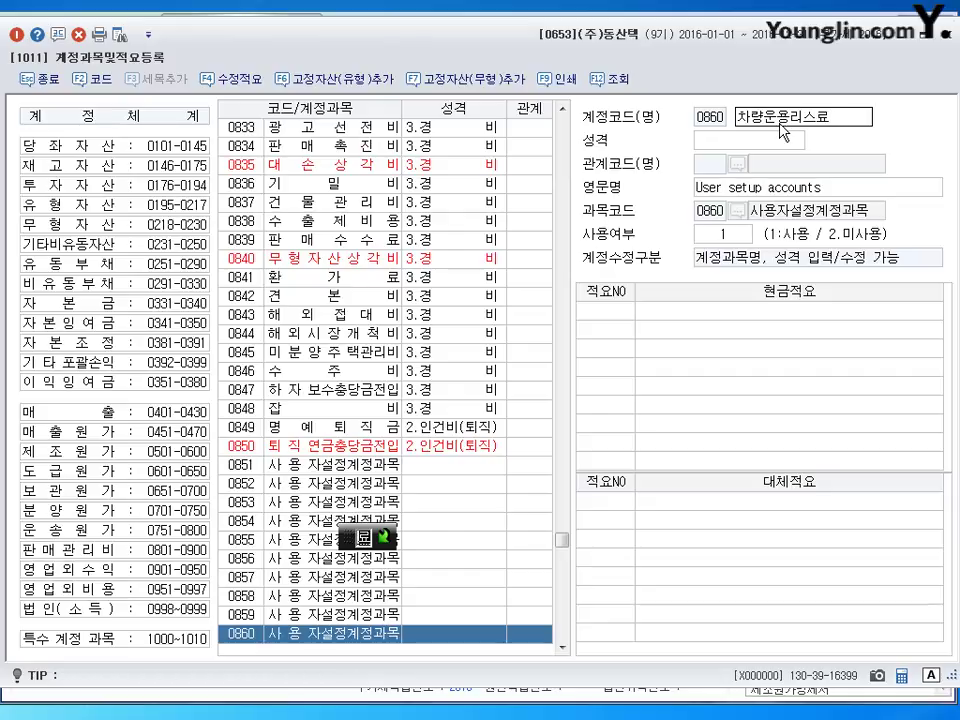
key(Return)
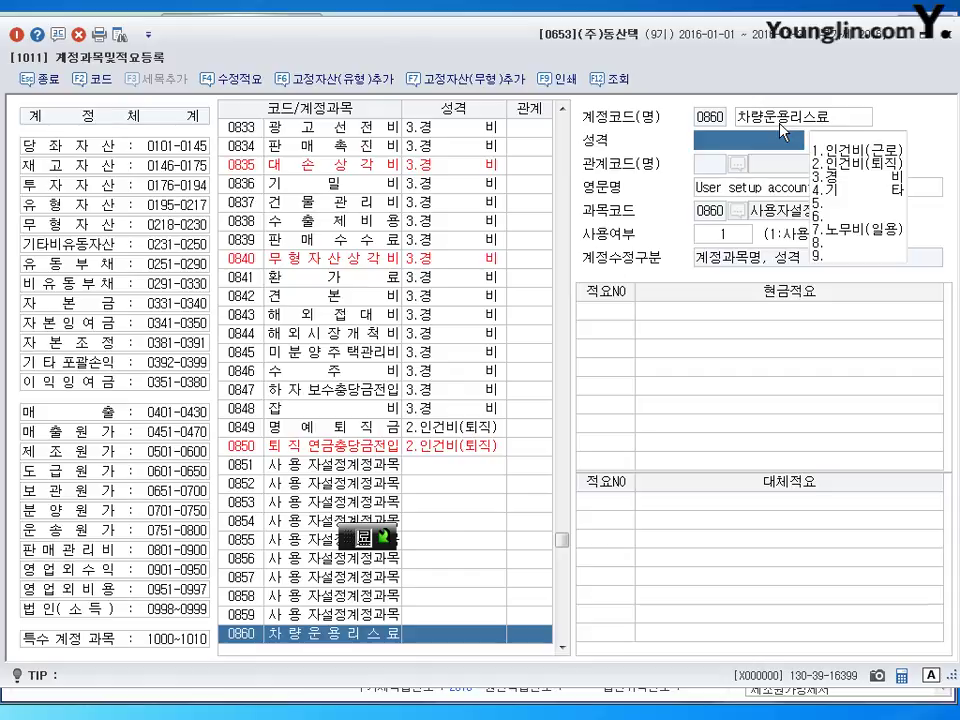
click(850, 177)
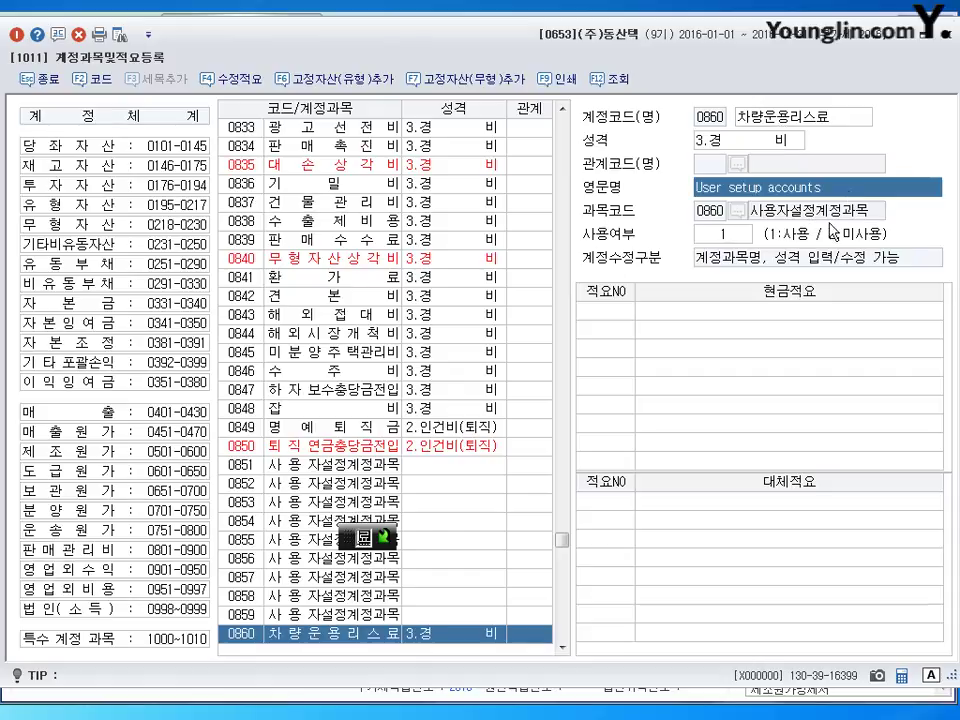
Add cash summary 1 '영업용차량의 운용리스료 지급' to the account and close the registration
click(612, 312)
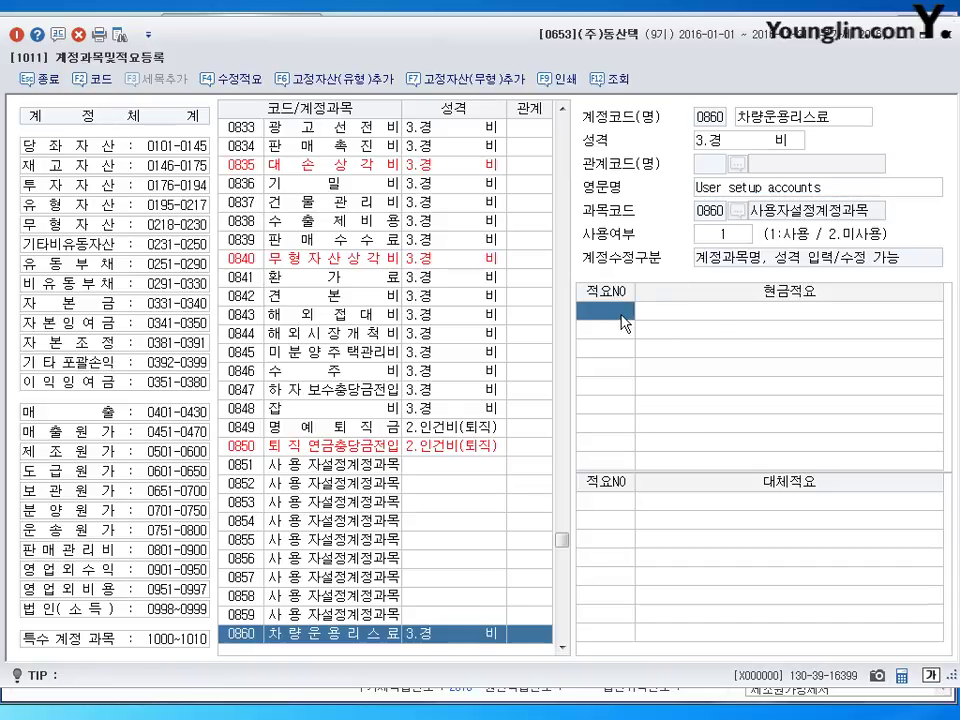
text(1)
key(Return)
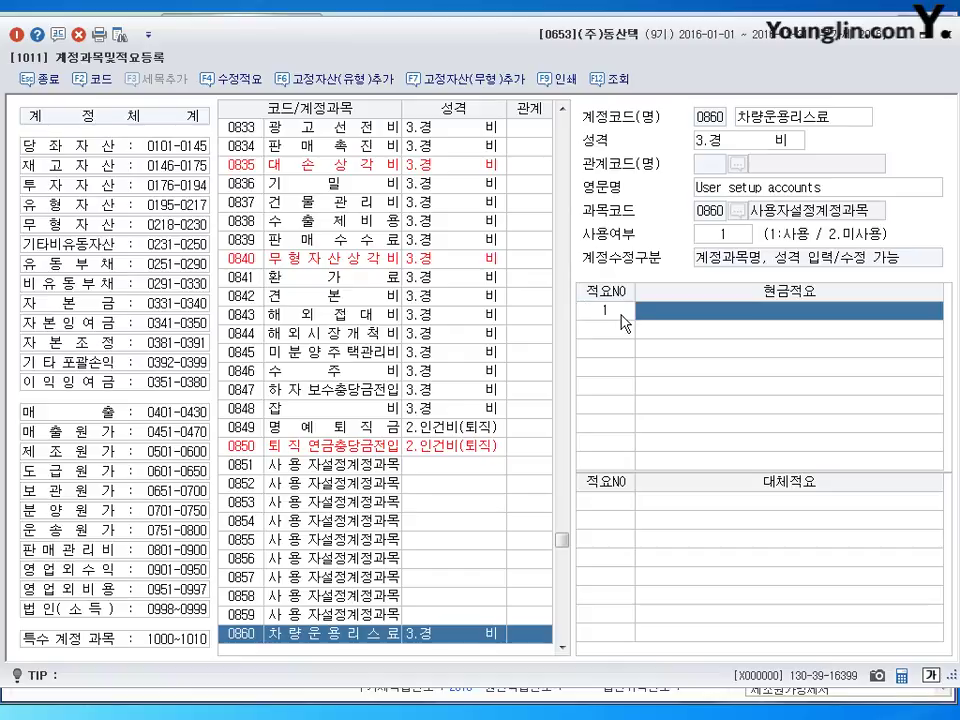
text(영업용)
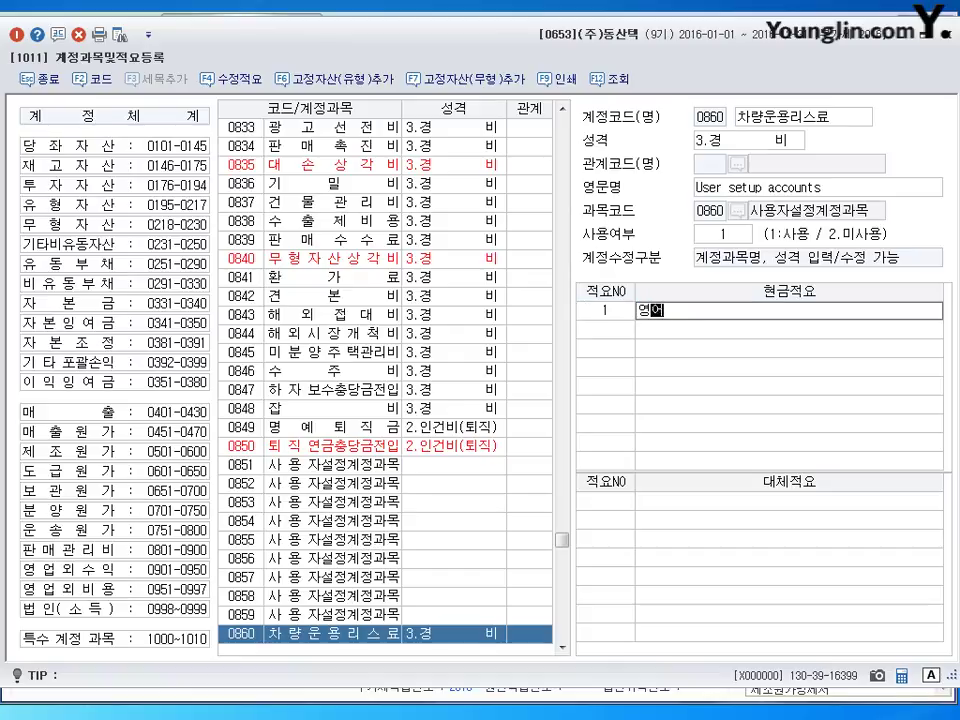
text(차량의)
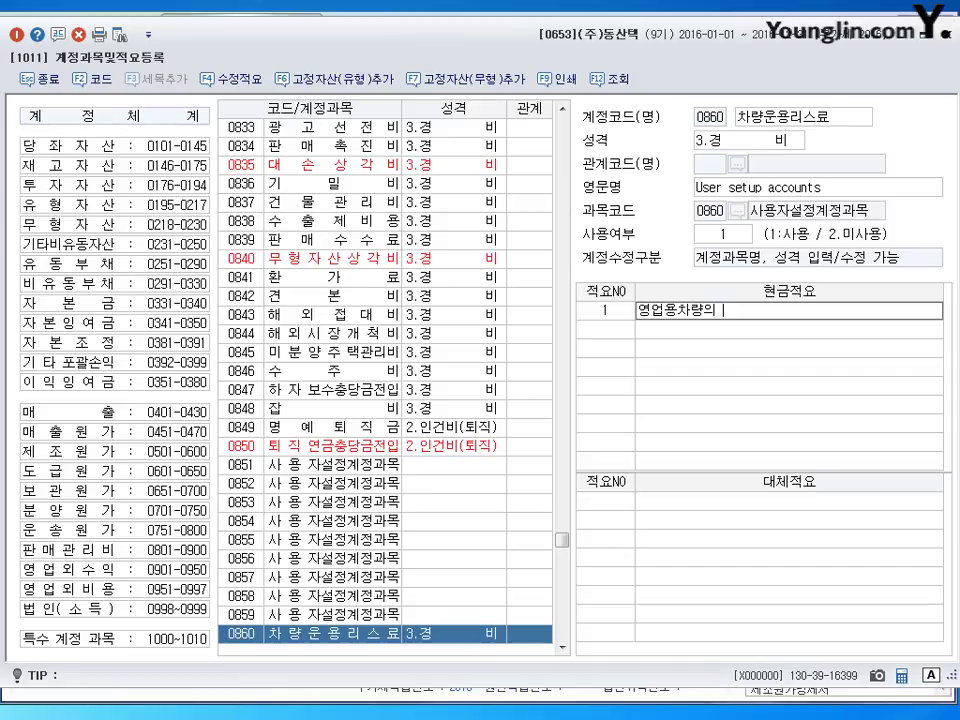
text( 운용리스료 지급)
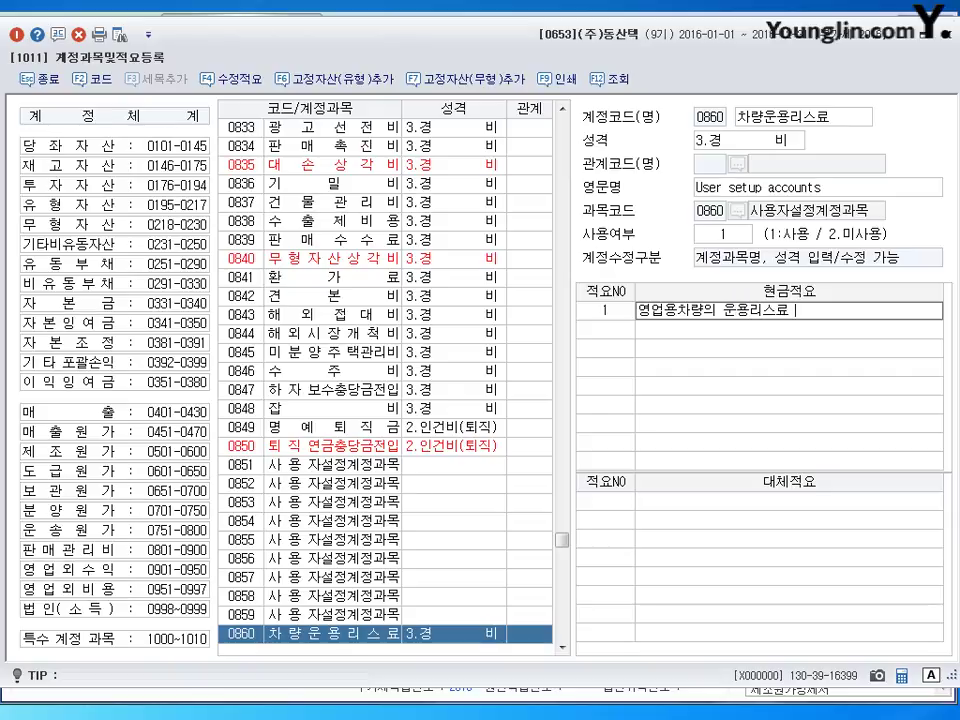
key(Return)
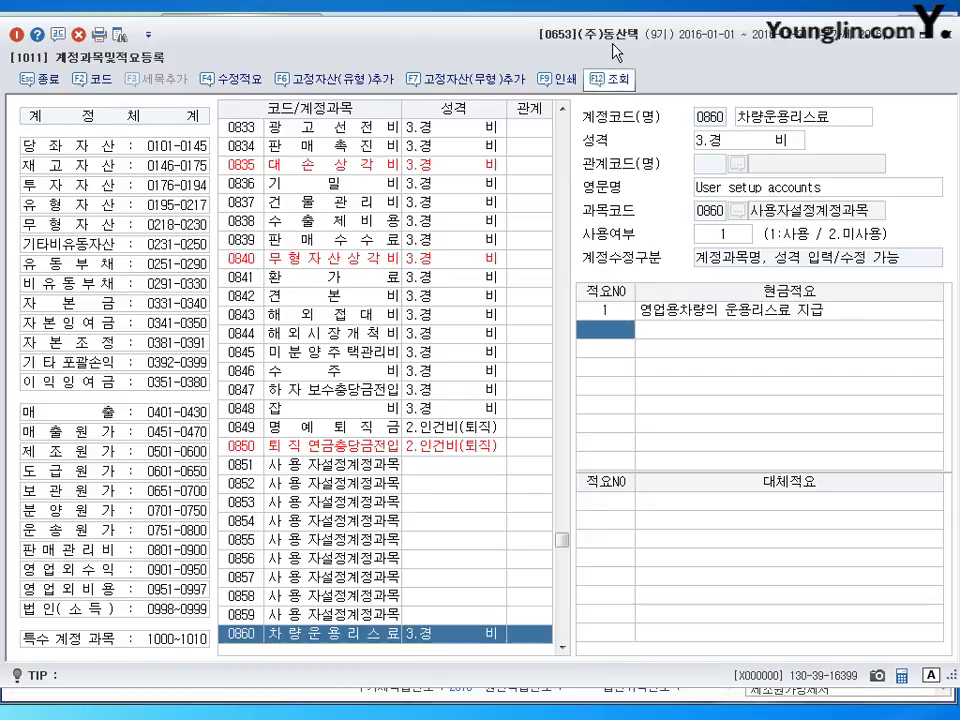
click(951, 40)
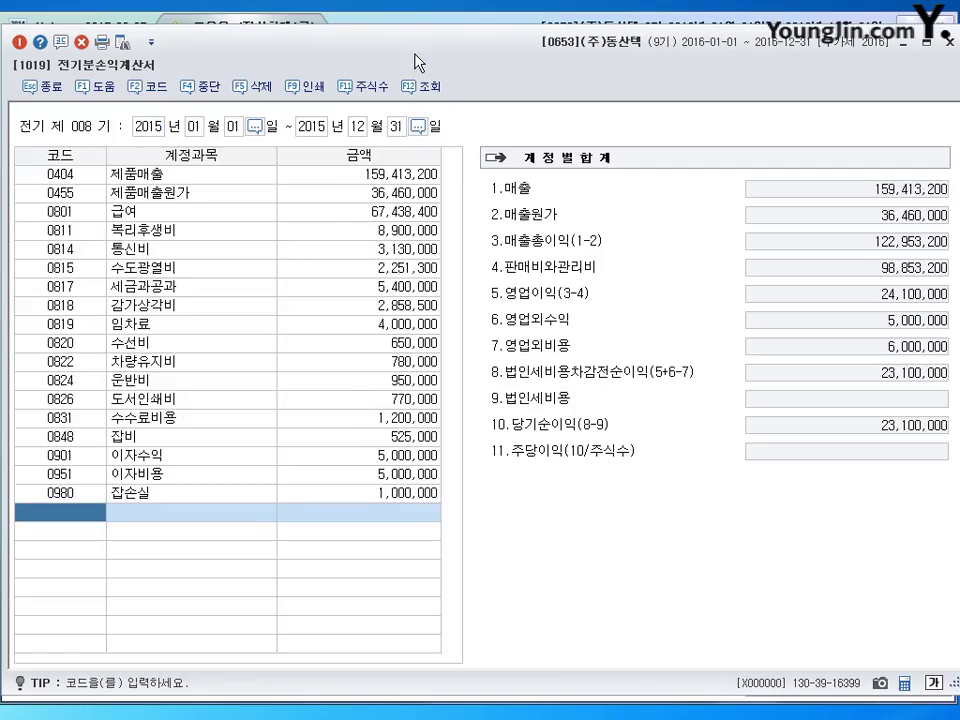
Change 0817 세금과공과 on the prior-year income statement to 4,500,000 and close it
drag(420, 56, 420, 52)
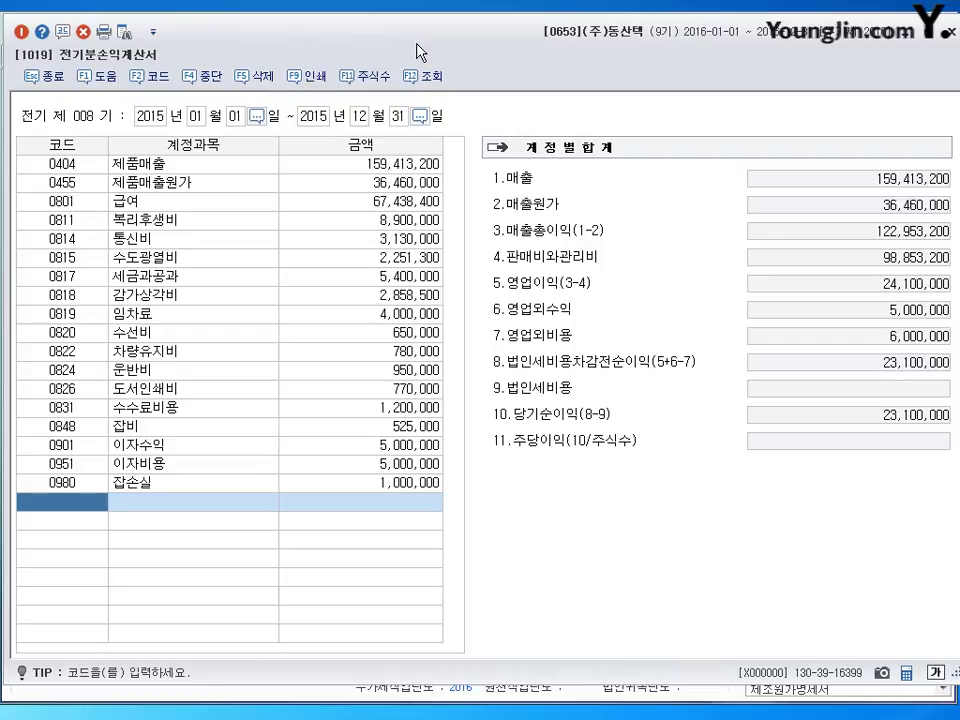
click(390, 278)
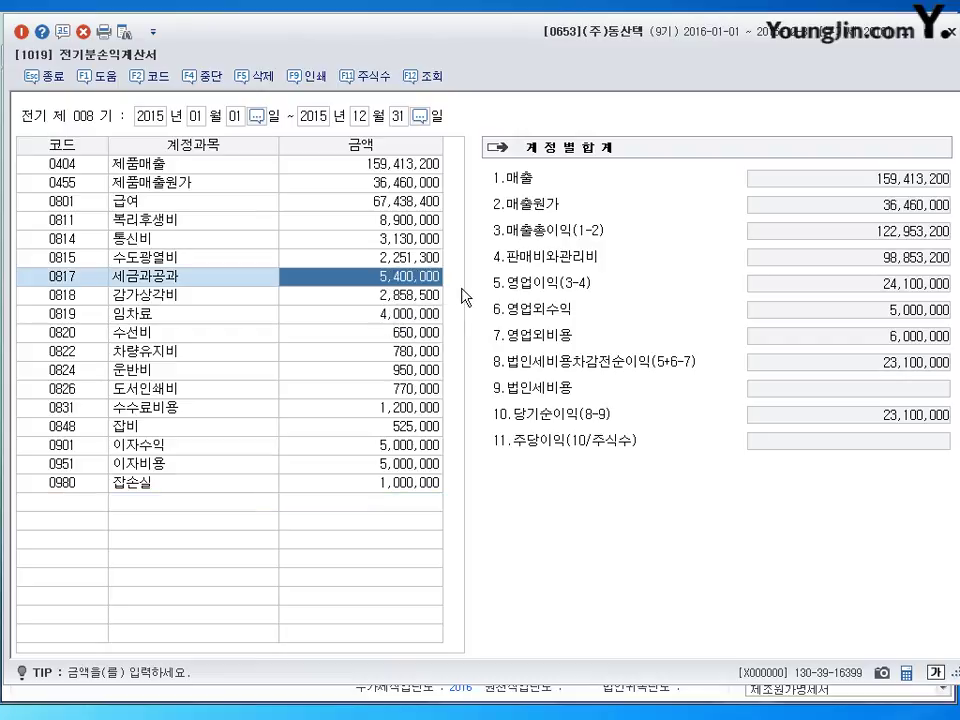
text(4500000)
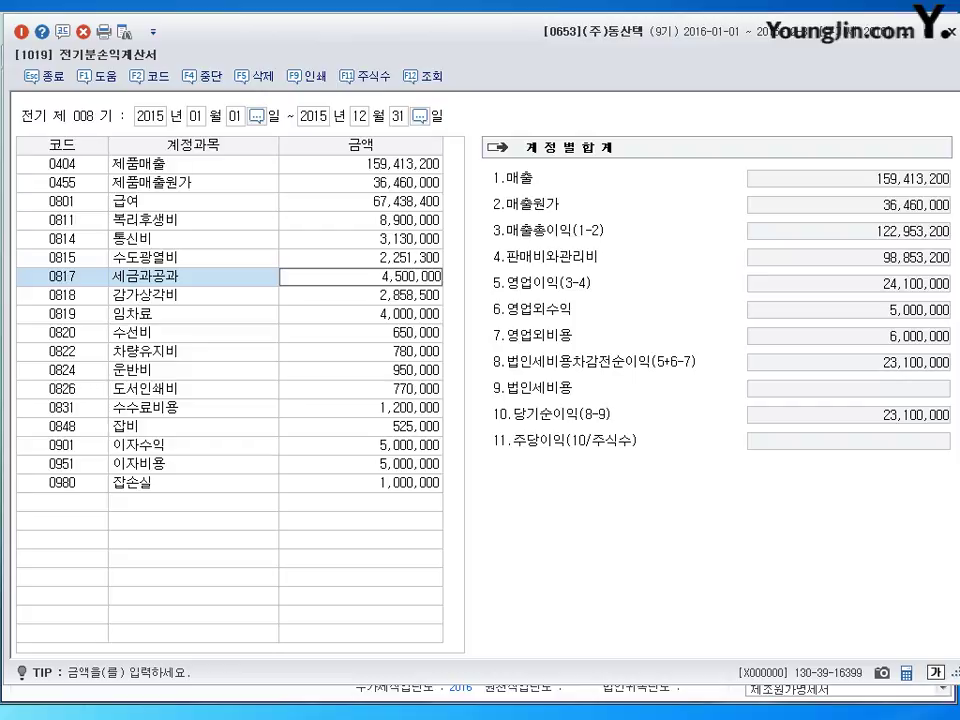
key(Return)
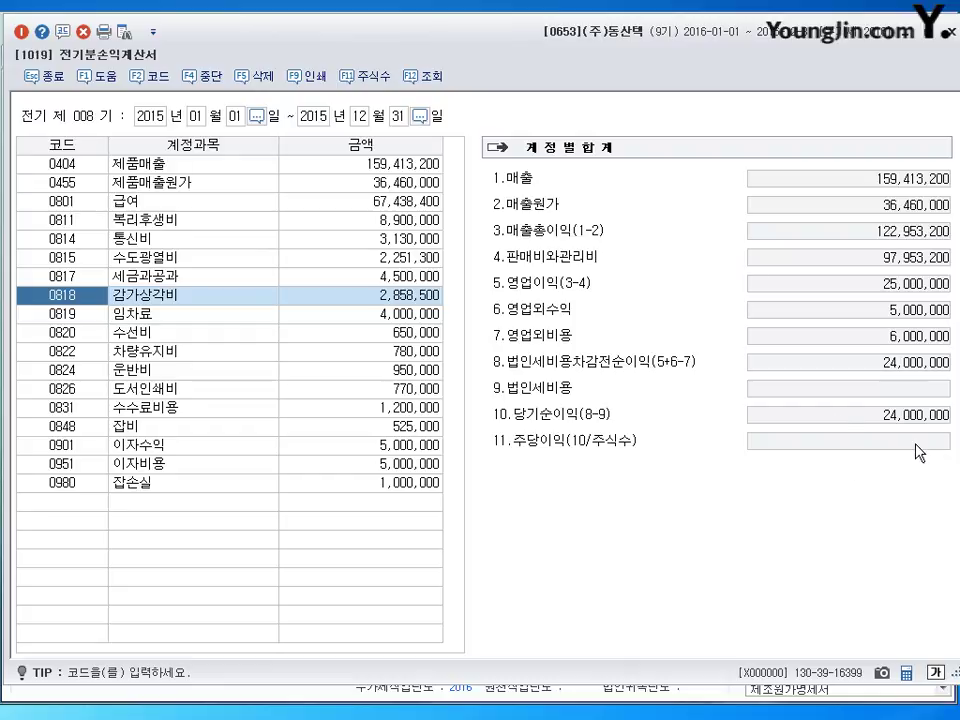
click(950, 36)
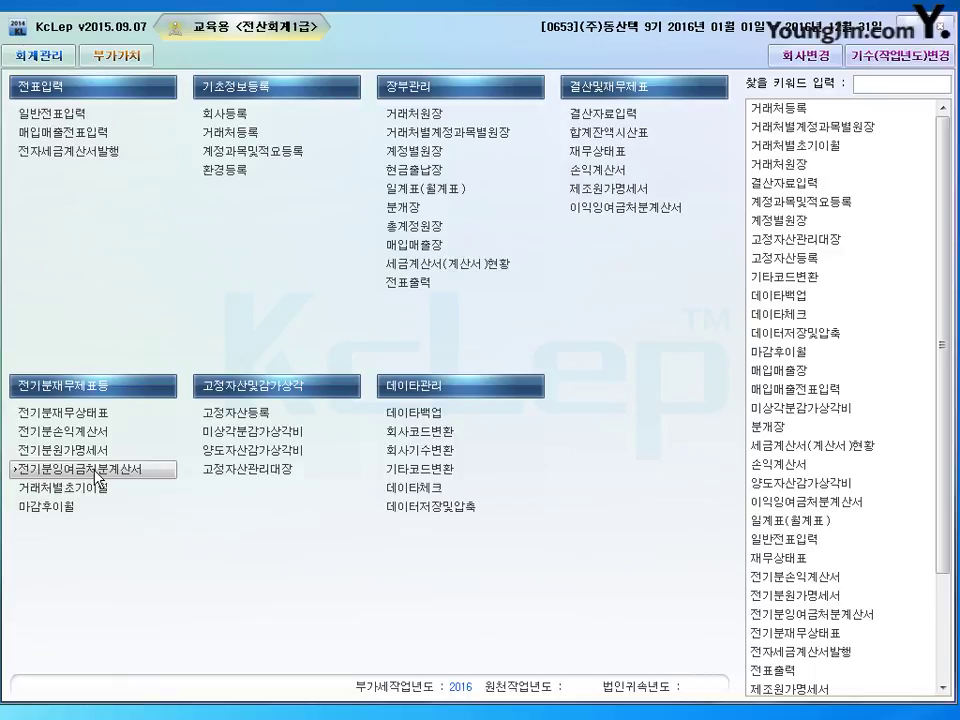
Reload 당기순이익 into 전기분잉여금처분계산서, check 24,000,000 and the 124,000,000 total, then close
click(98, 470)
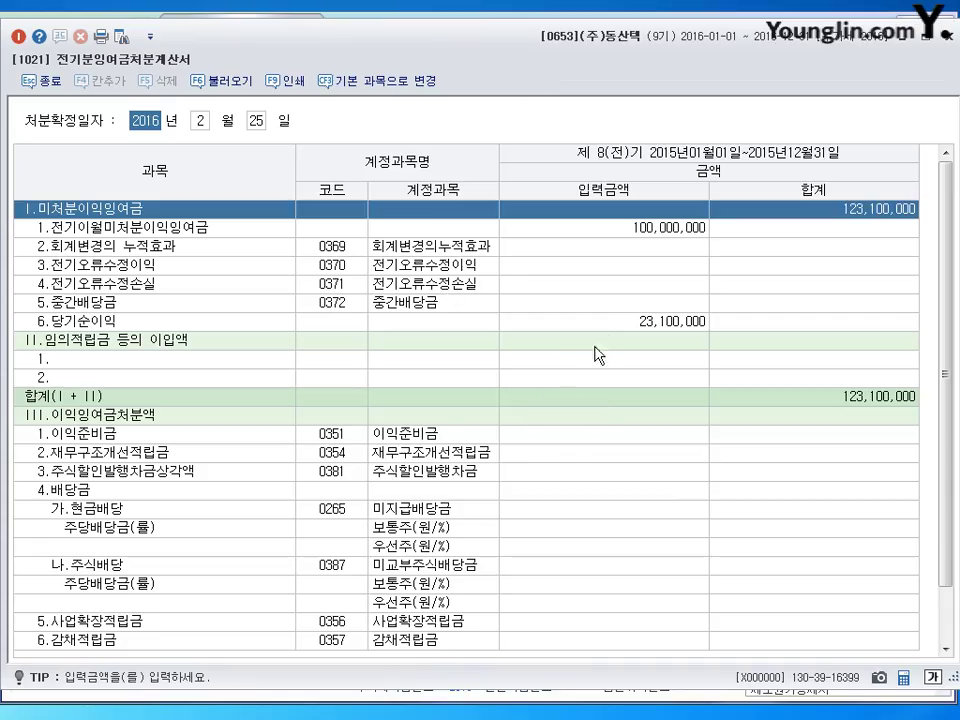
click(616, 322)
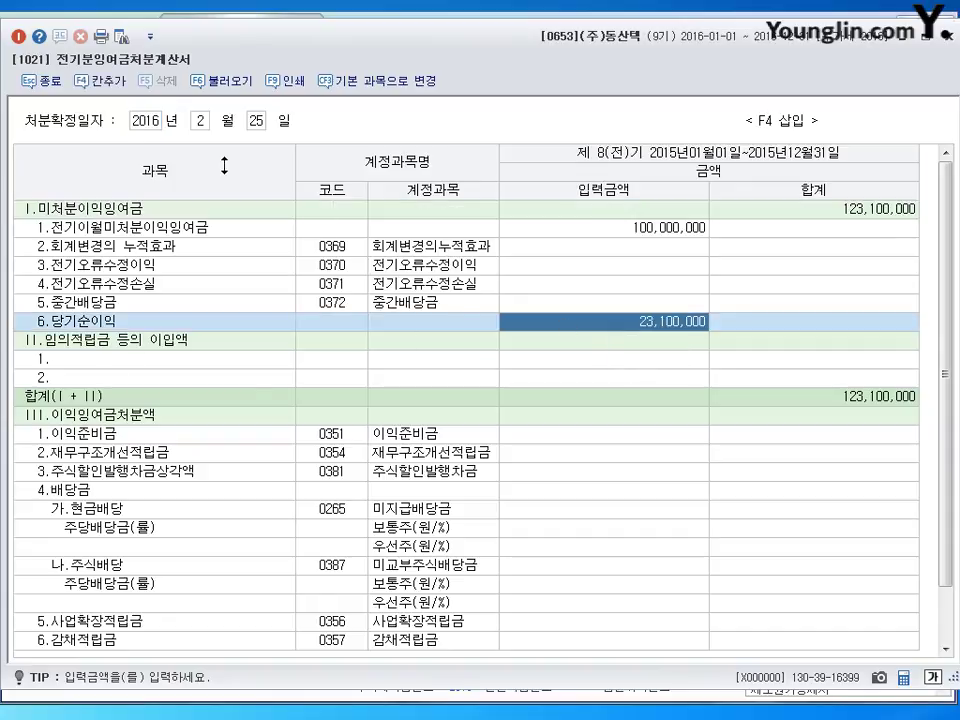
click(220, 81)
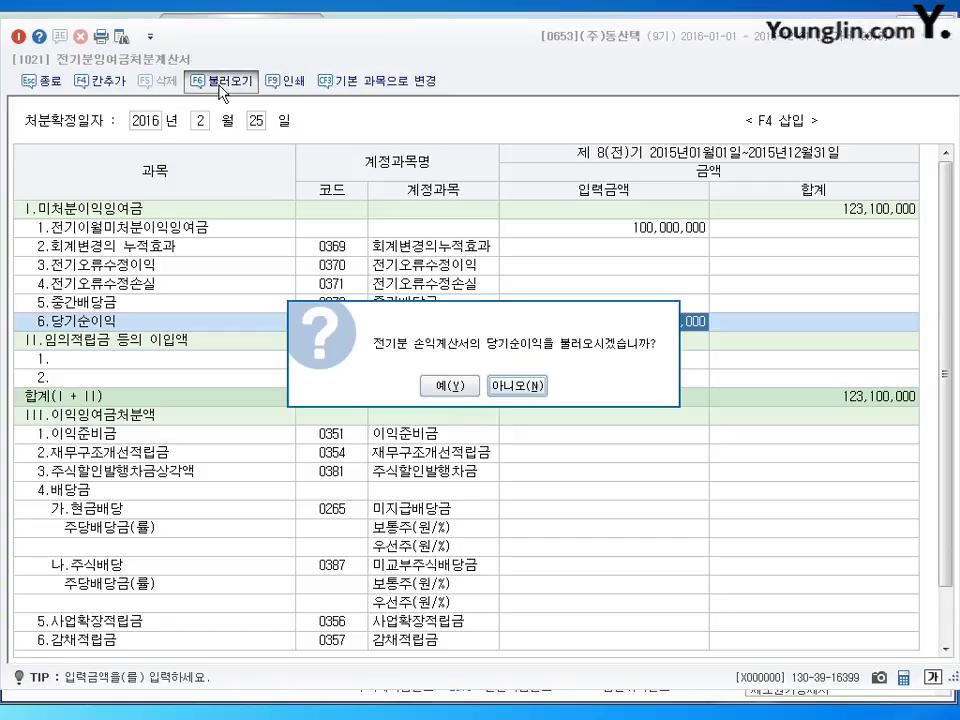
click(452, 401)
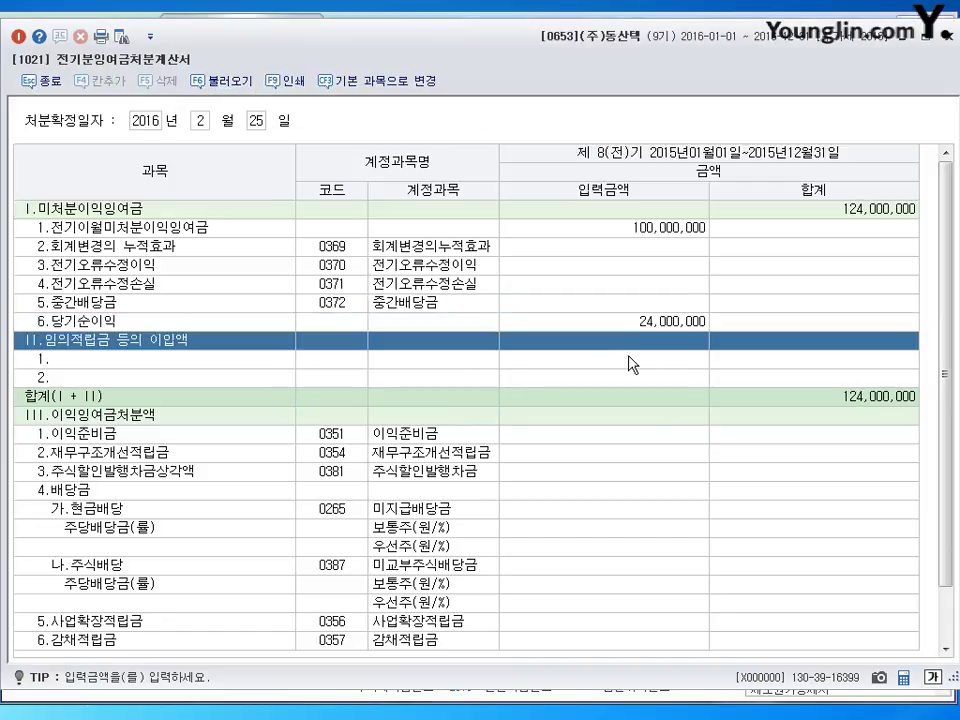
click(657, 326)
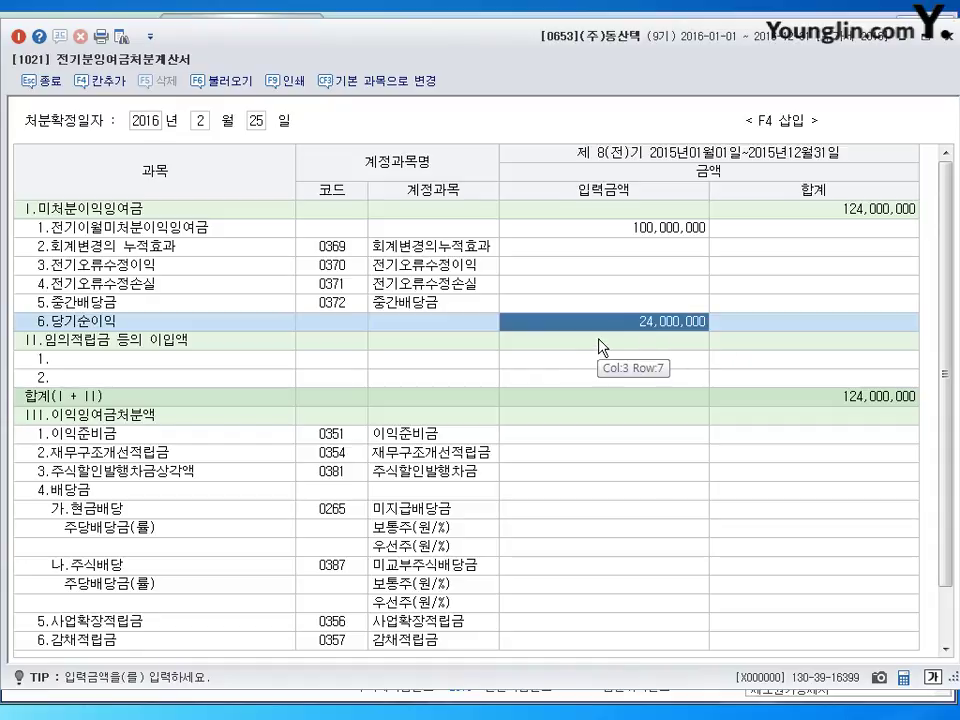
click(858, 214)
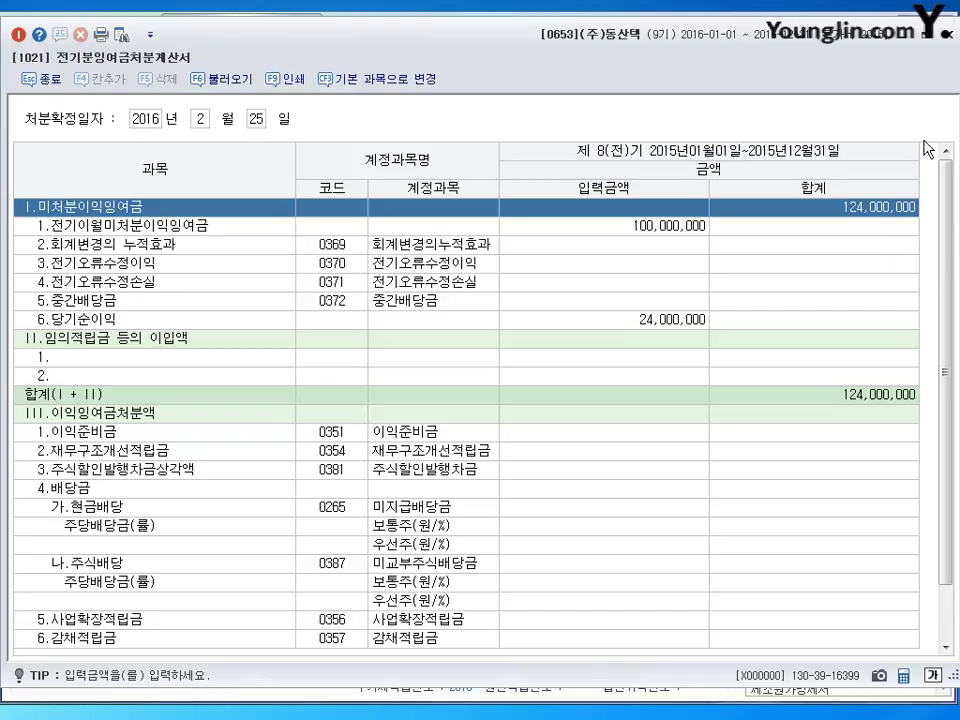
click(945, 33)
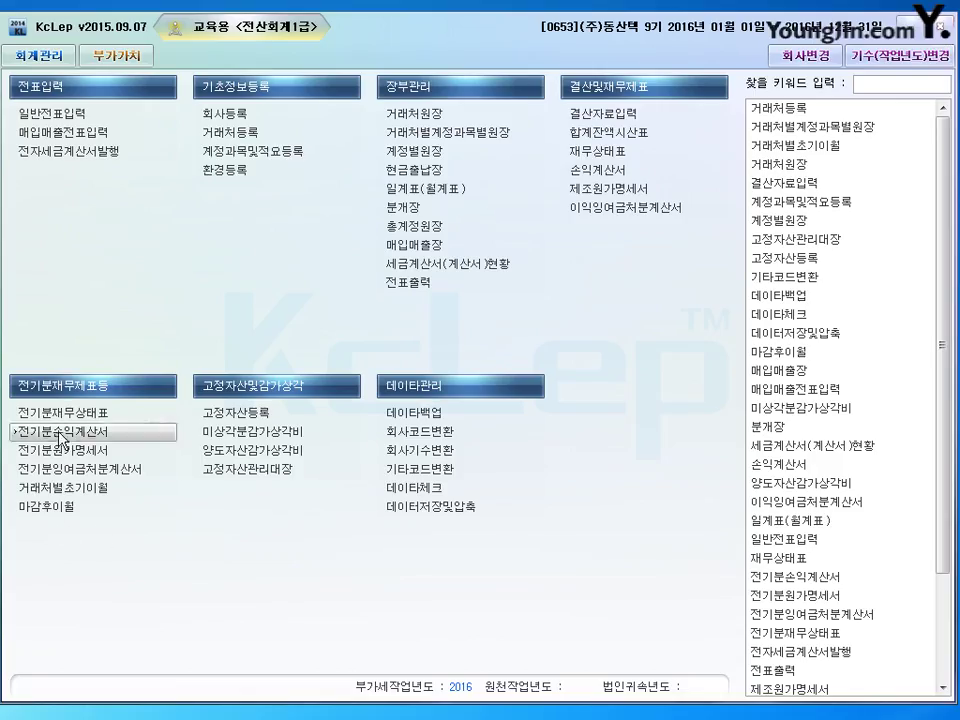
Enter 124,000,000 for 0375 이월이익잉여금 on the prior-year balance sheet and close it
click(462, 205)
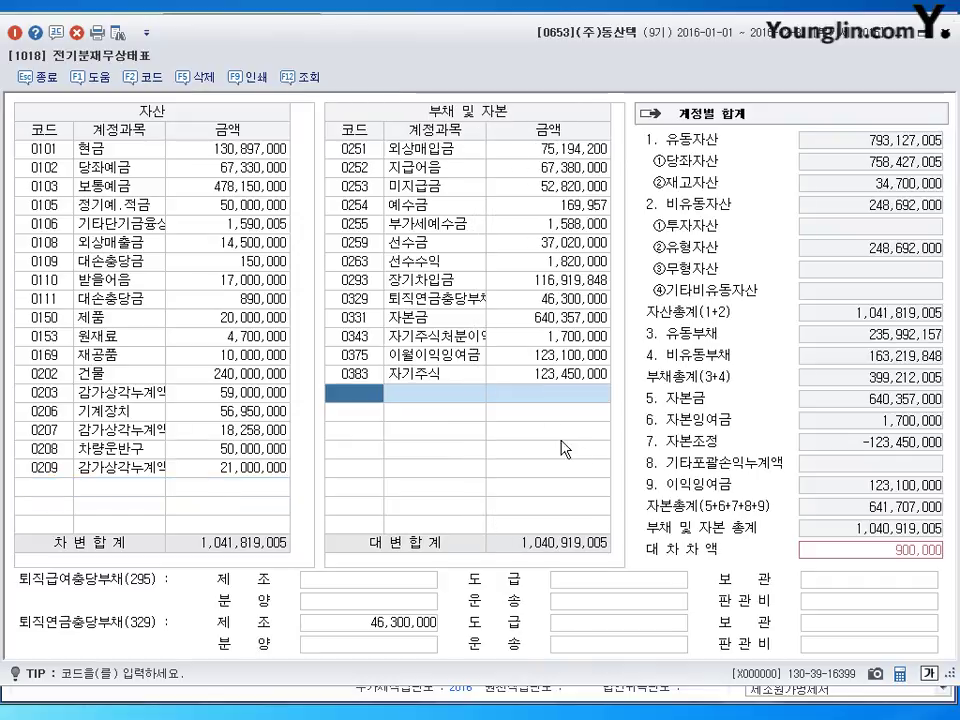
click(549, 357)
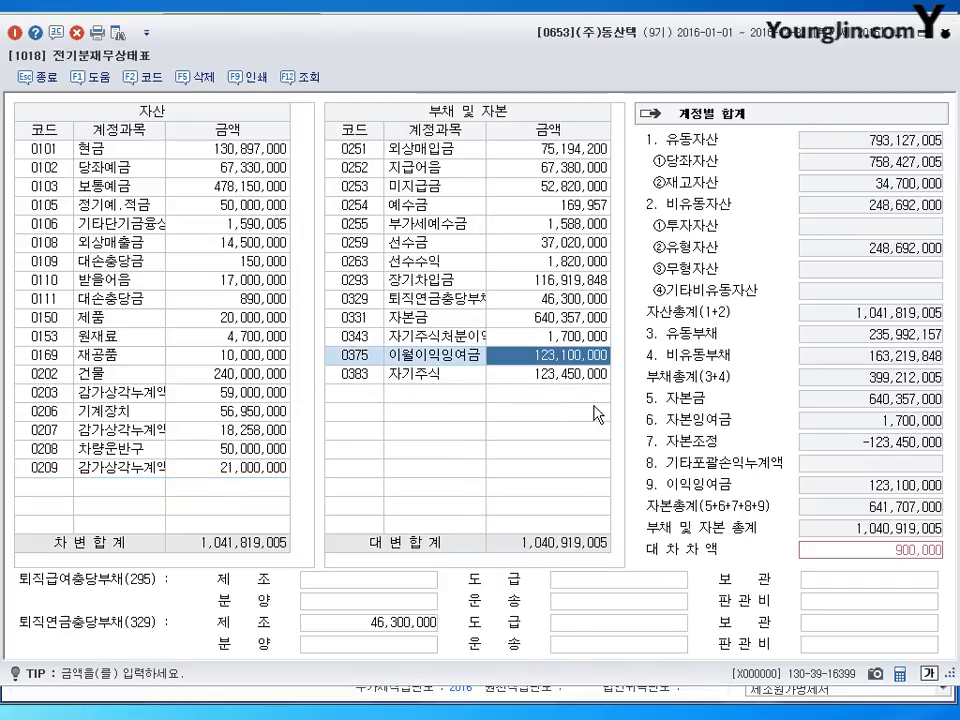
text(124)
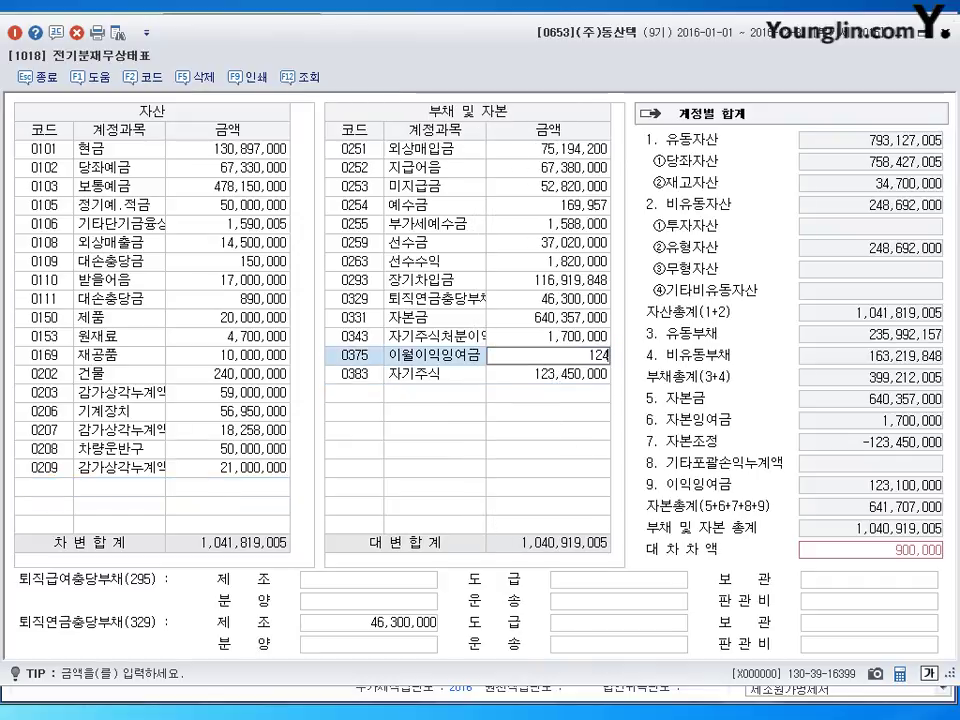
text(,000,000)
key(Return)
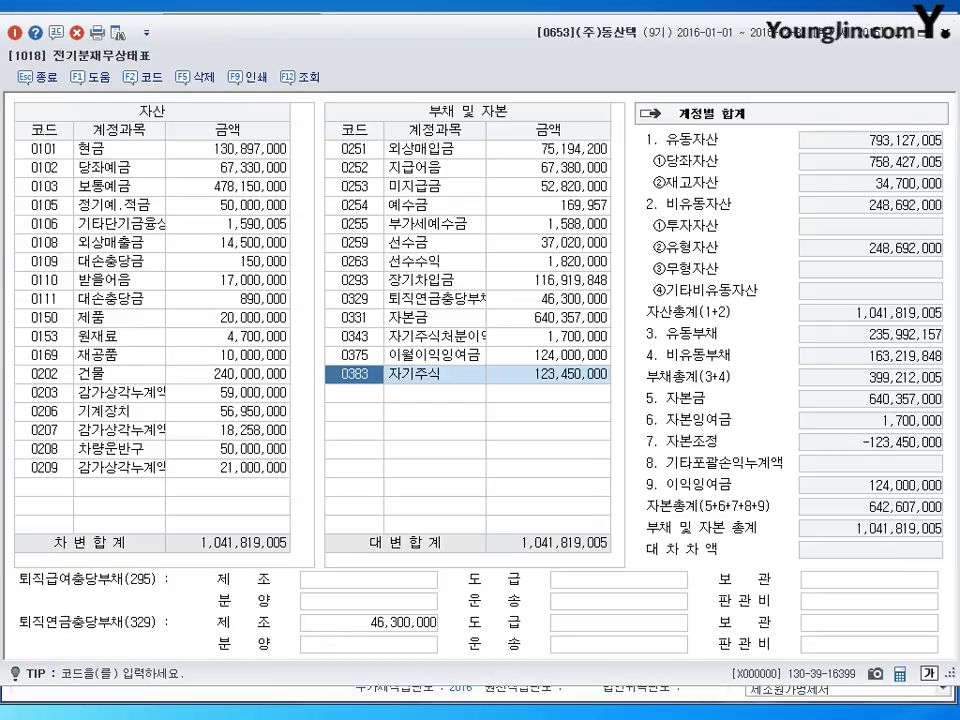
key(Escape)
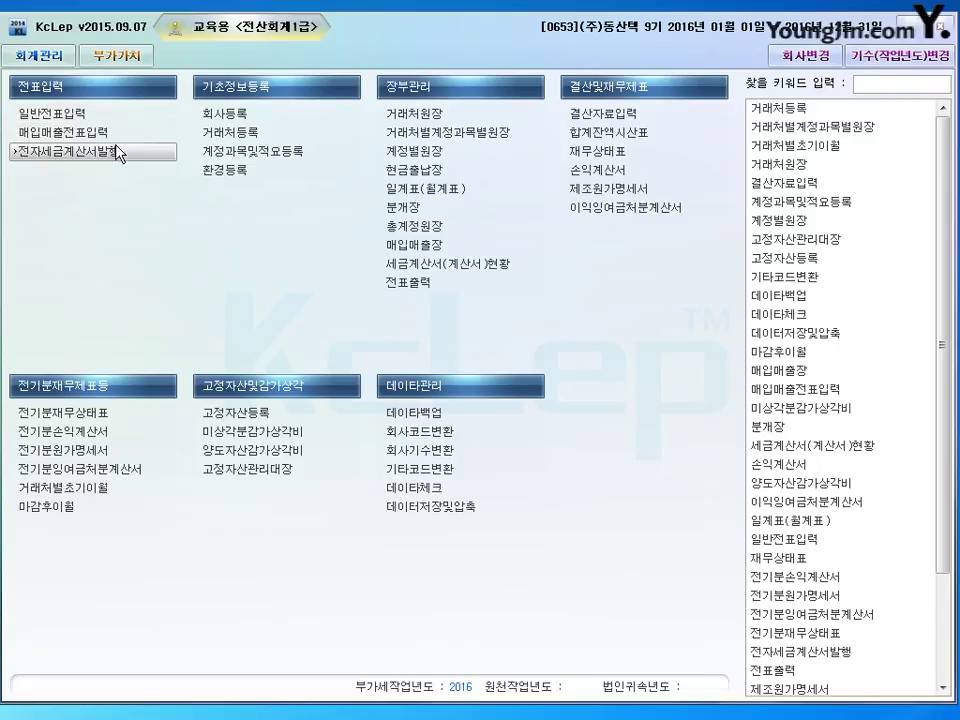
Start an August 25 general voucher debiting 0103 보통예금 100,000,000
click(60, 113)
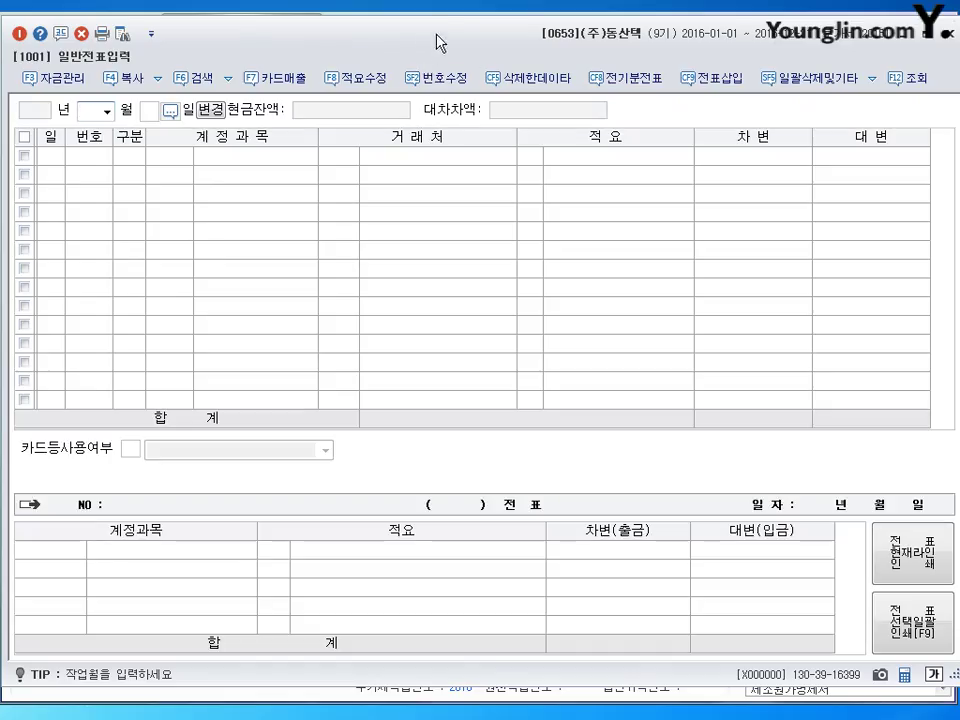
text(08)
key(Return)
text(2)
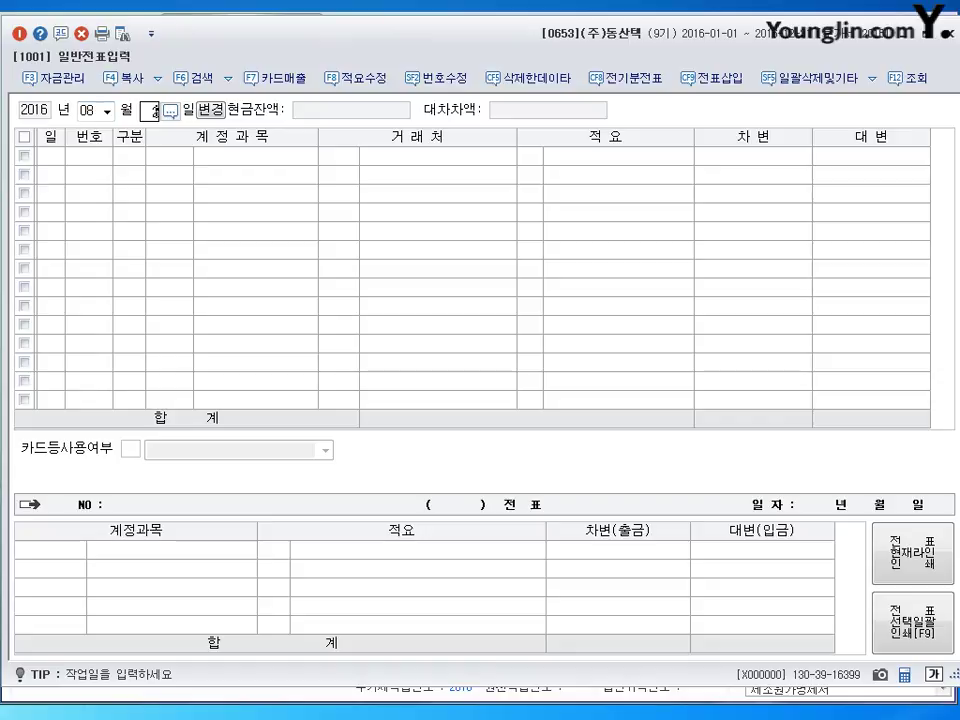
text(5)
key(Return)
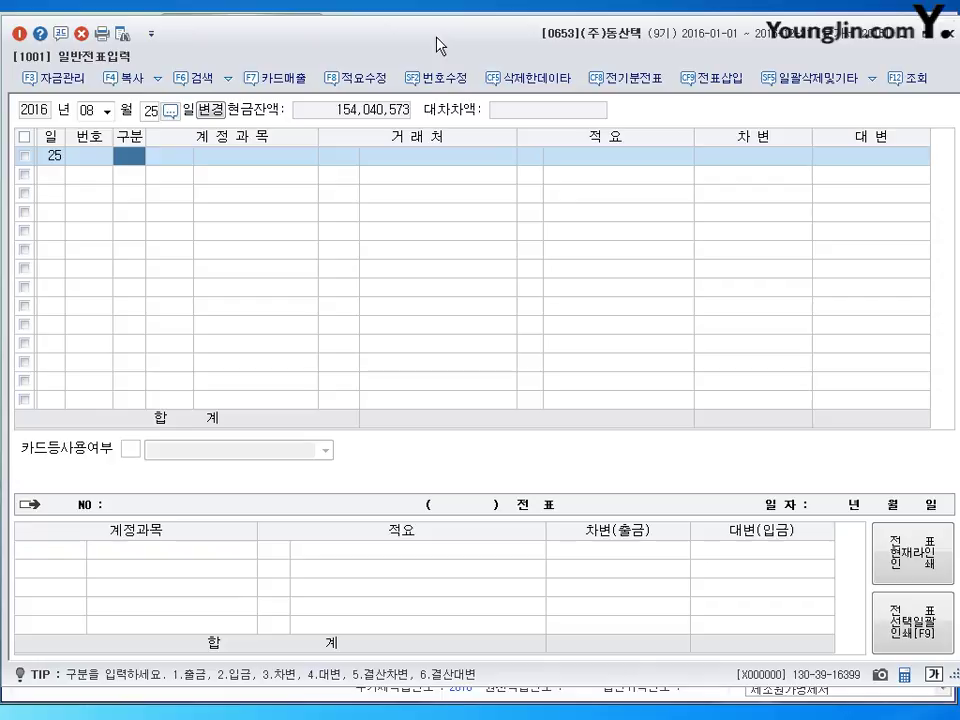
text(3)
key(Return)
text(103)
key(Return)
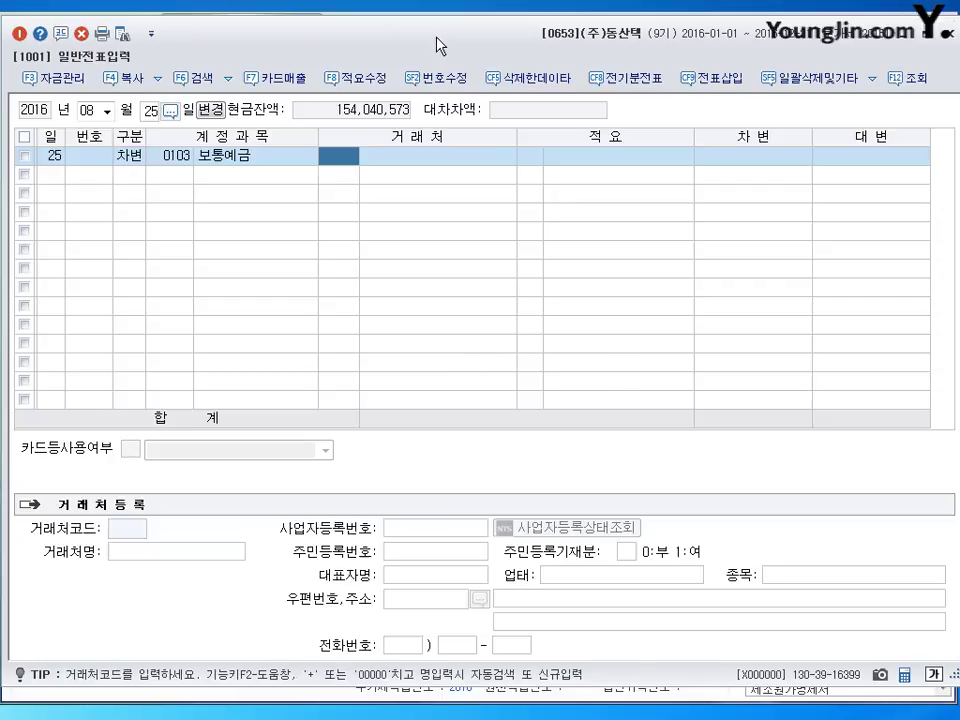
key(Return)
key(Return)
key(Return)
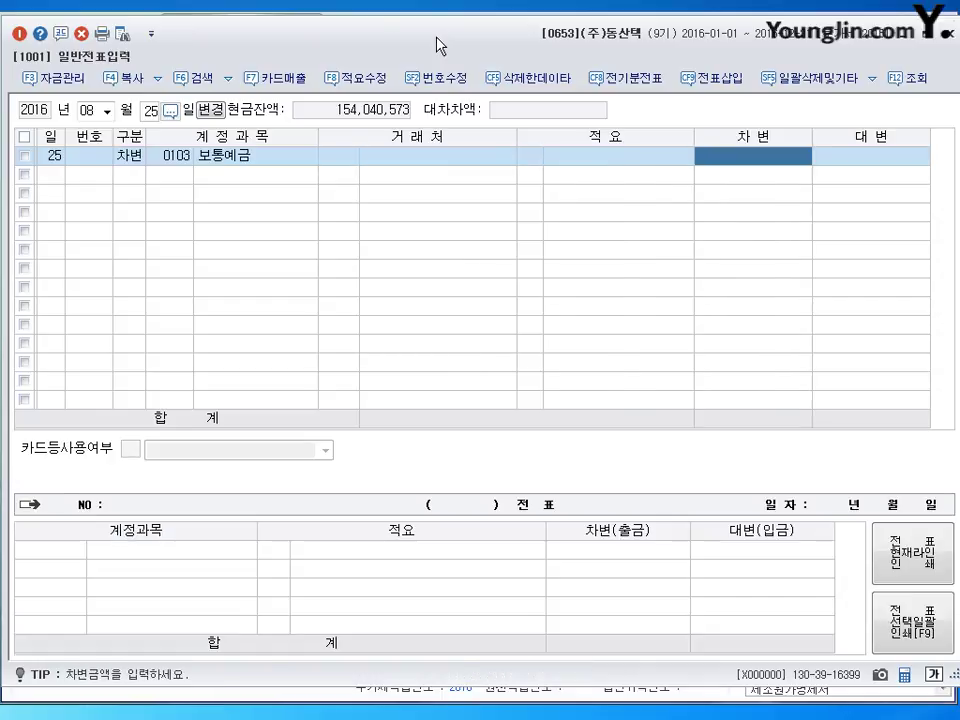
text(100000000)
key(Return)
Add the 0293 장기차입금 credit line with counterparty 소망은행
text(4)
key(Return)
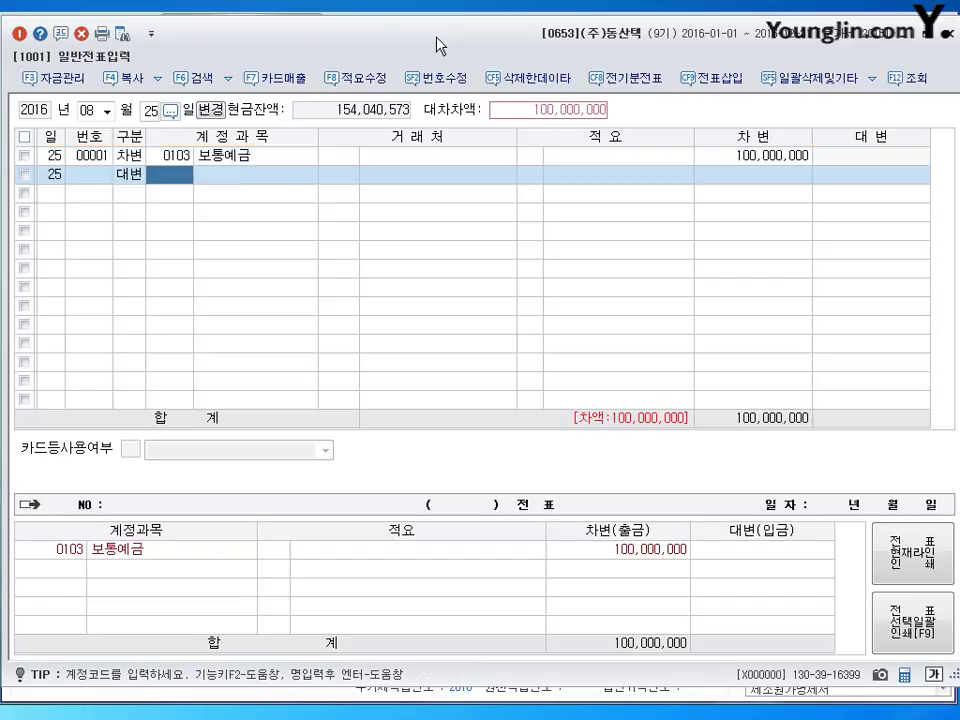
text(293)
key(Return)
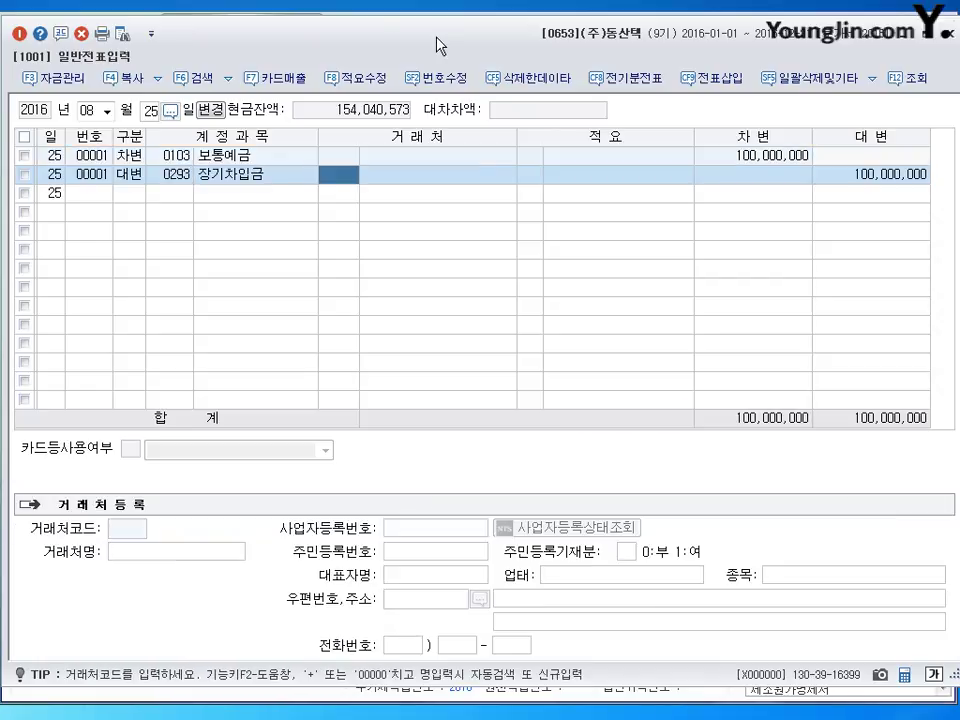
text(소명)
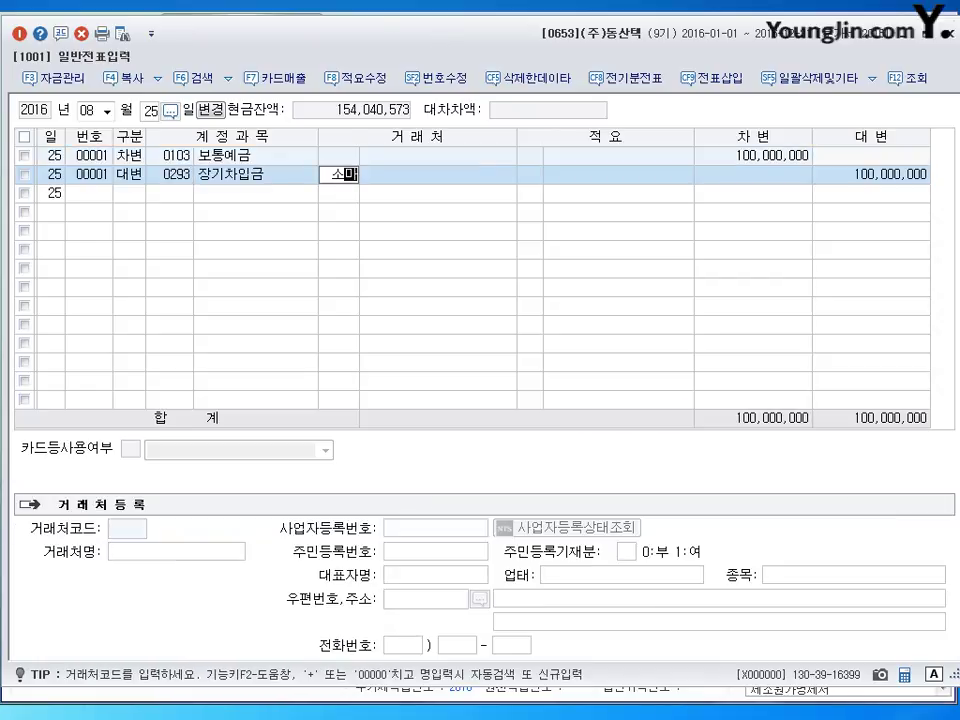
key(Return)
key(Return)
key(Return)
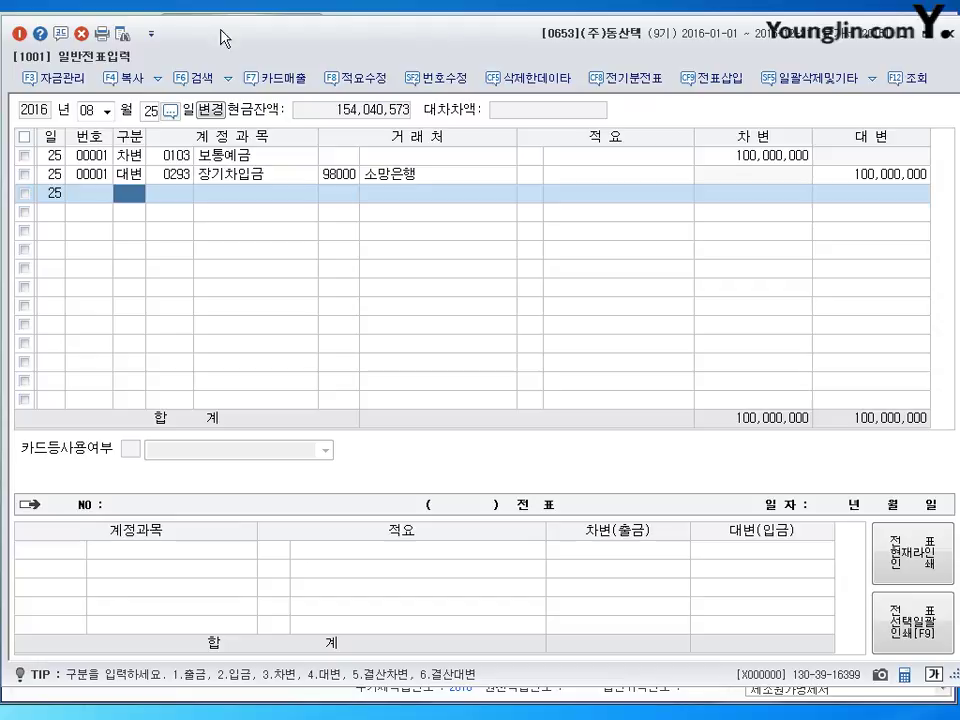
click(90, 110)
Date a voucher September 10 and debit 0186 퇴직연금운용자산 10,000,000
text(09)
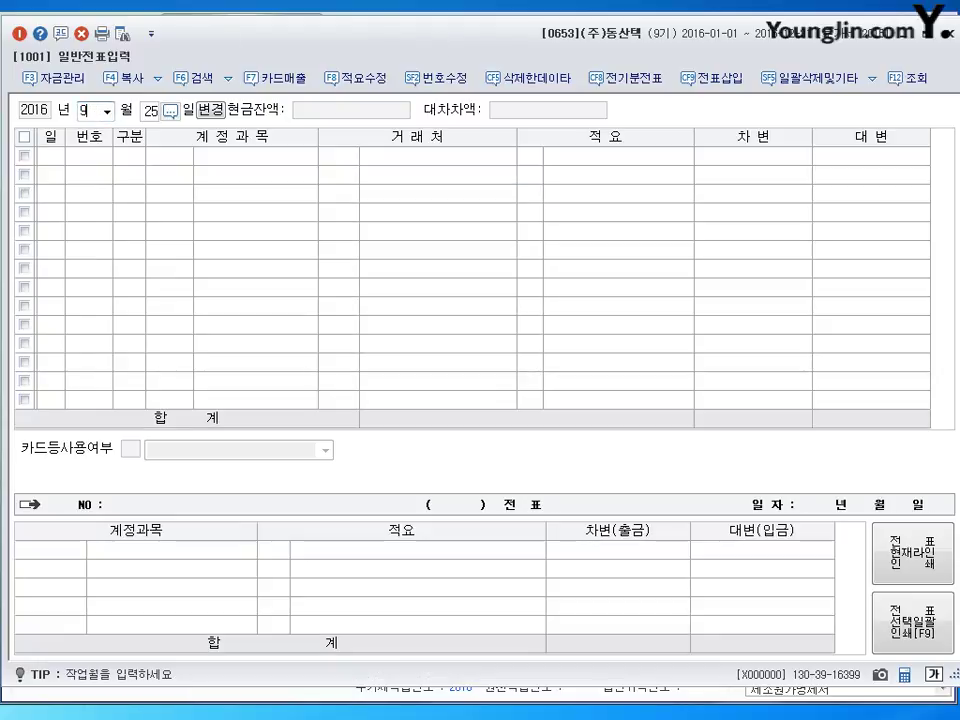
key(Return)
text(10)
key(Return)
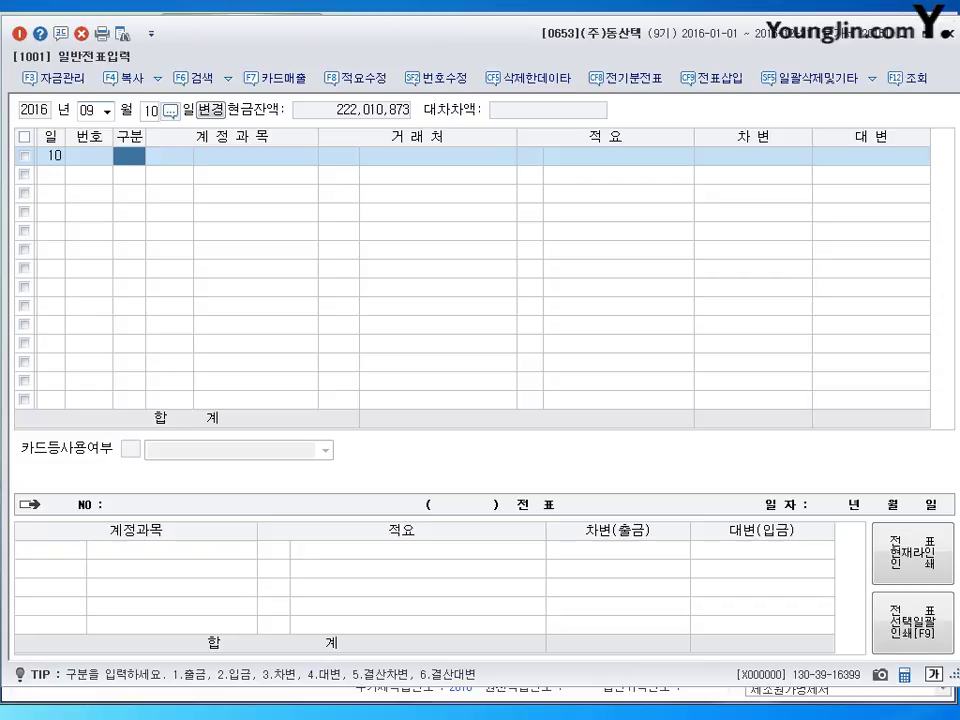
text(3)
key(Return)
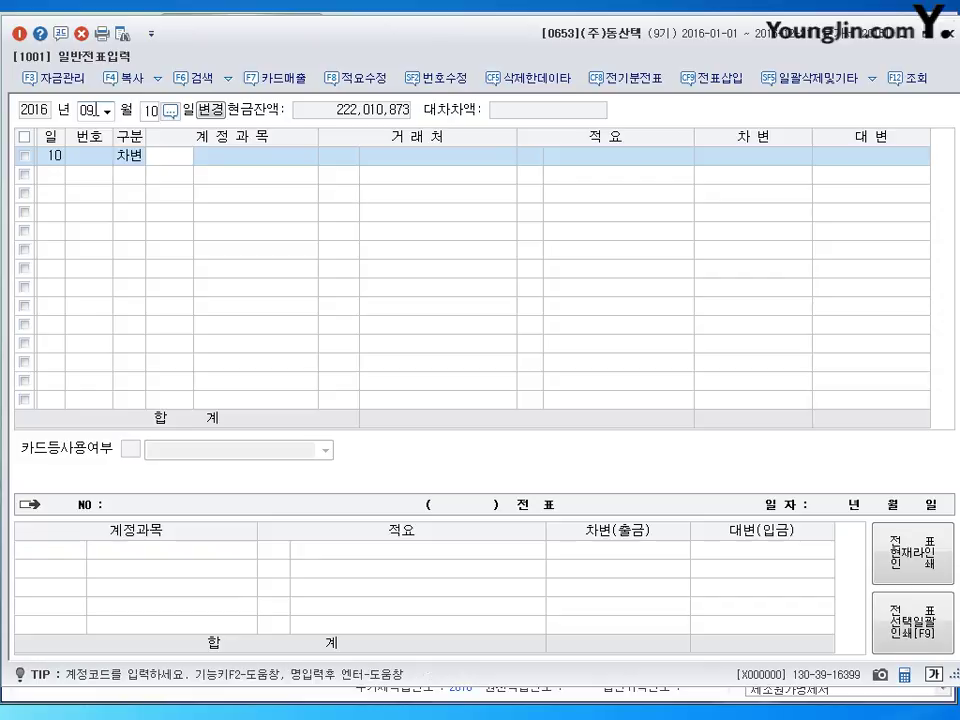
text(0186)
key(Return)
key(Return)
key(Return)
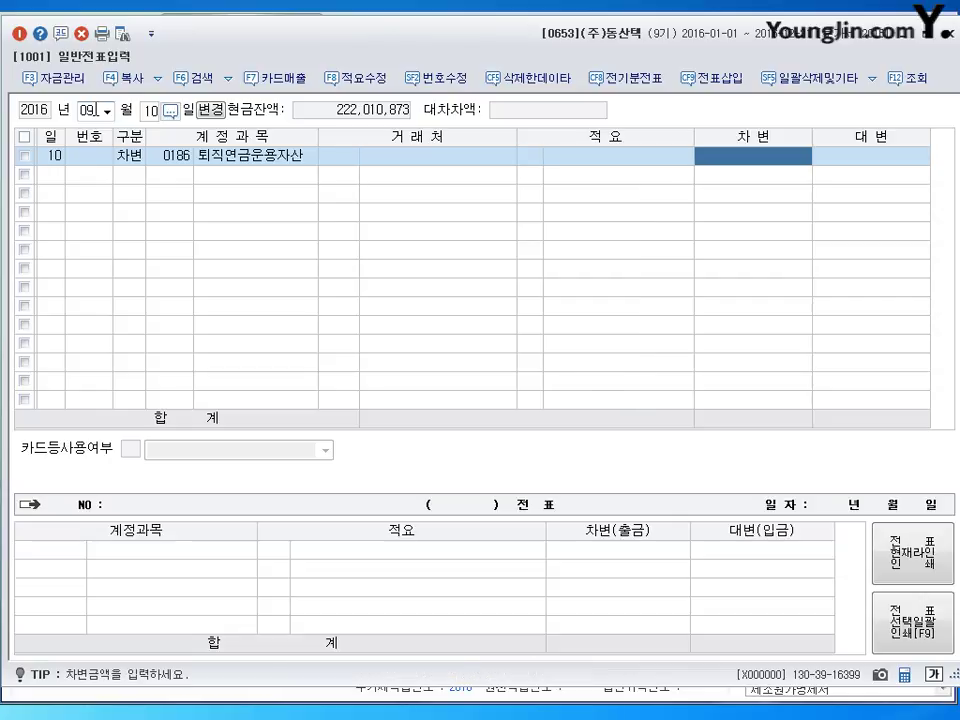
text(10)
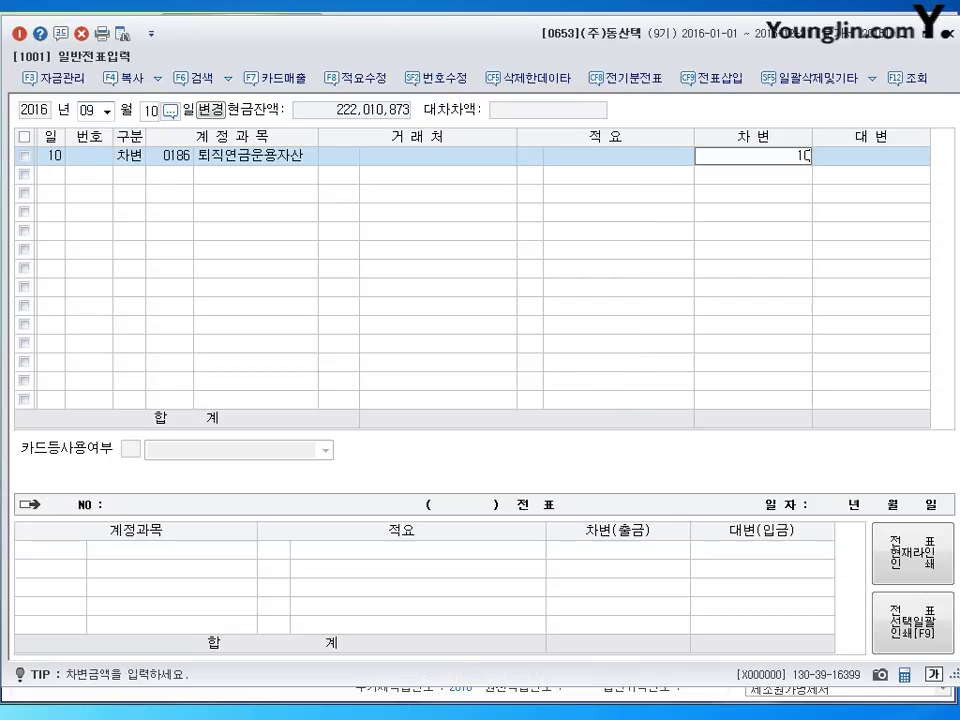
text(,000,000)
key(Return)
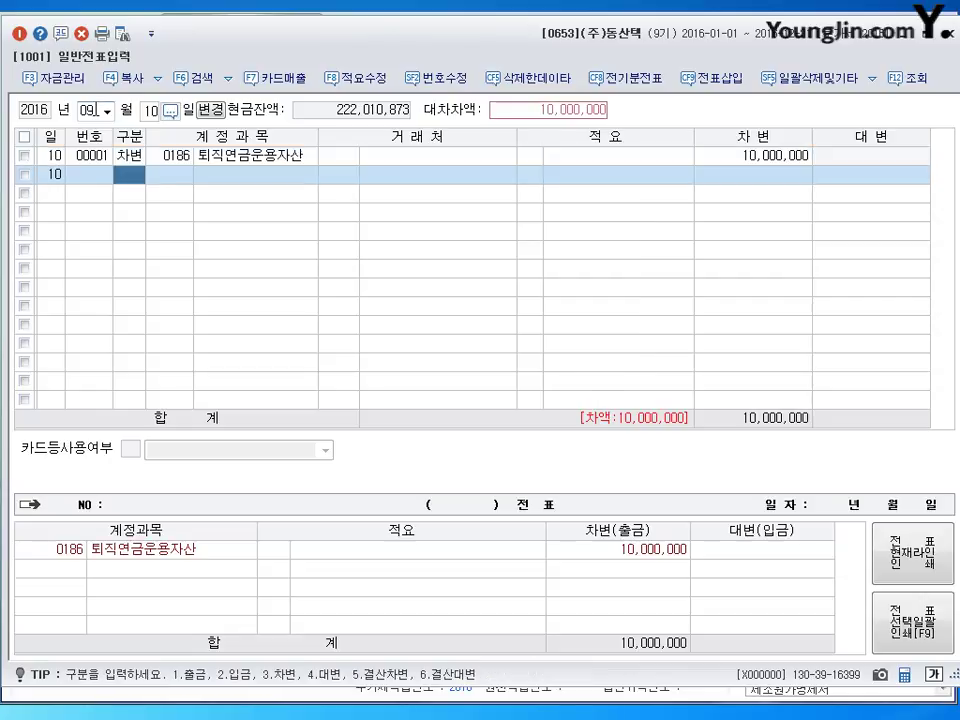
Credit 0103 보통예금 10,000,000 to balance the voucher
text(4)
key(Return)
text(103)
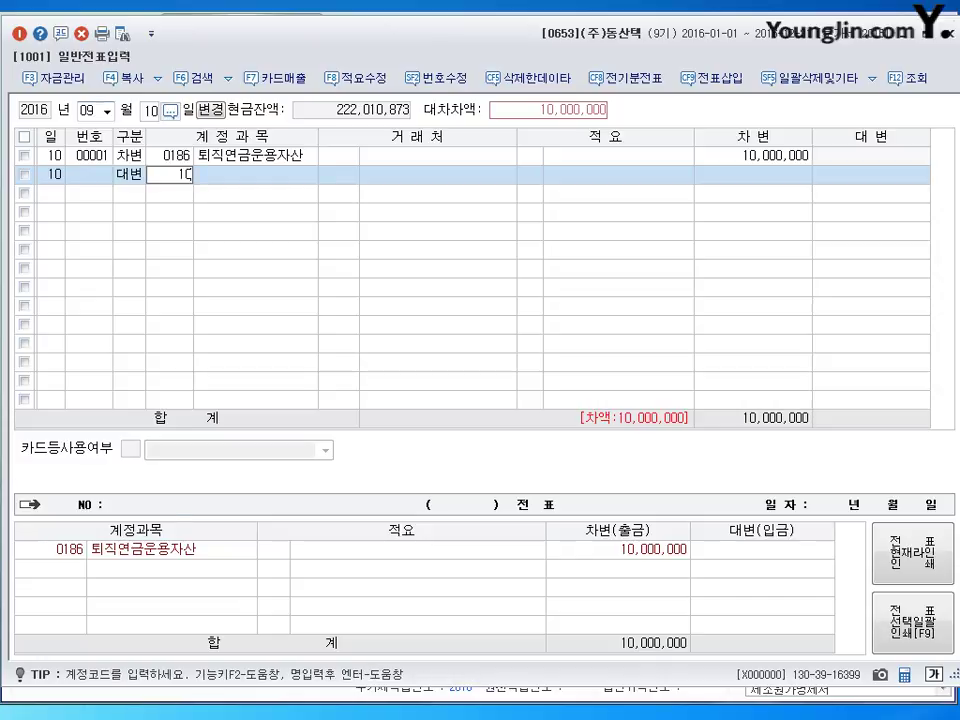
key(Return)
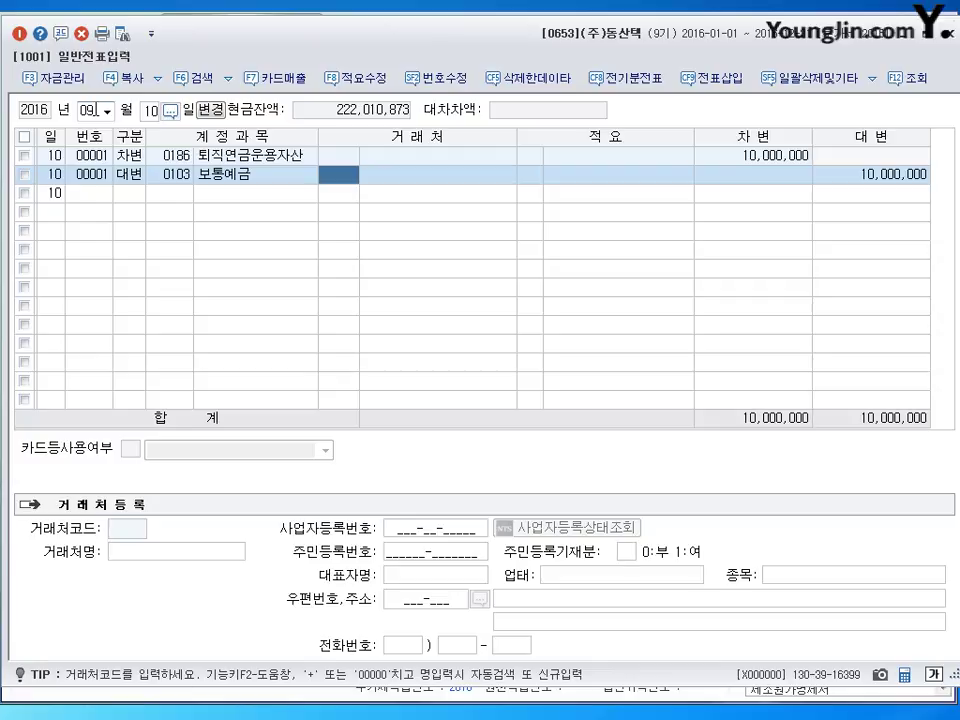
key(Return)
key(Return)
key(Return)
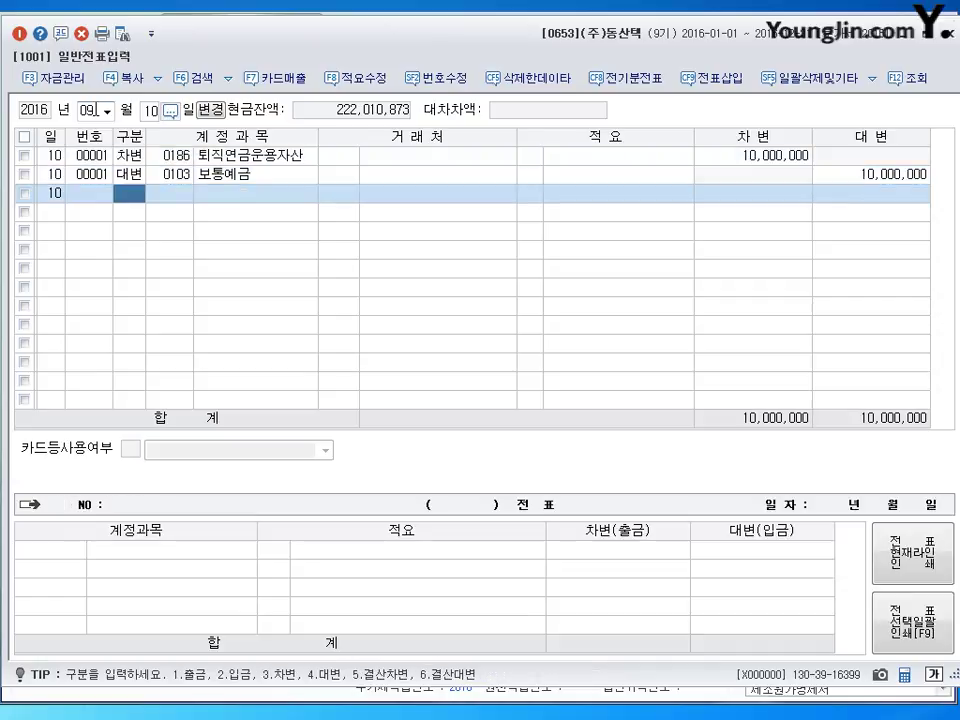
click(149, 110)
On September 20, debit 0257 가수금 1,000,000
text(20)
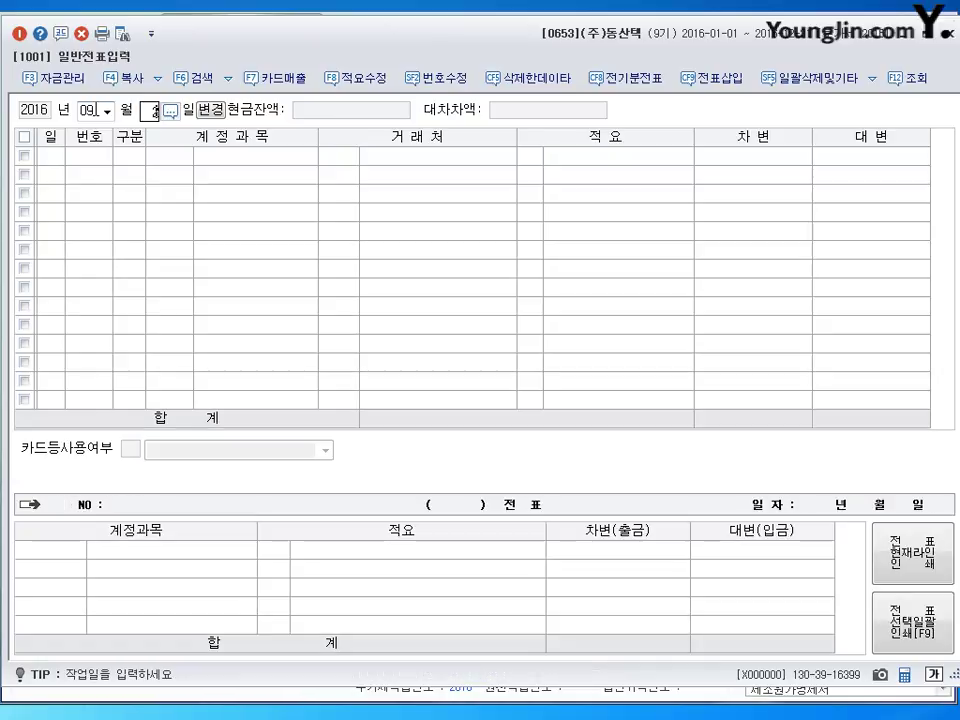
key(Return)
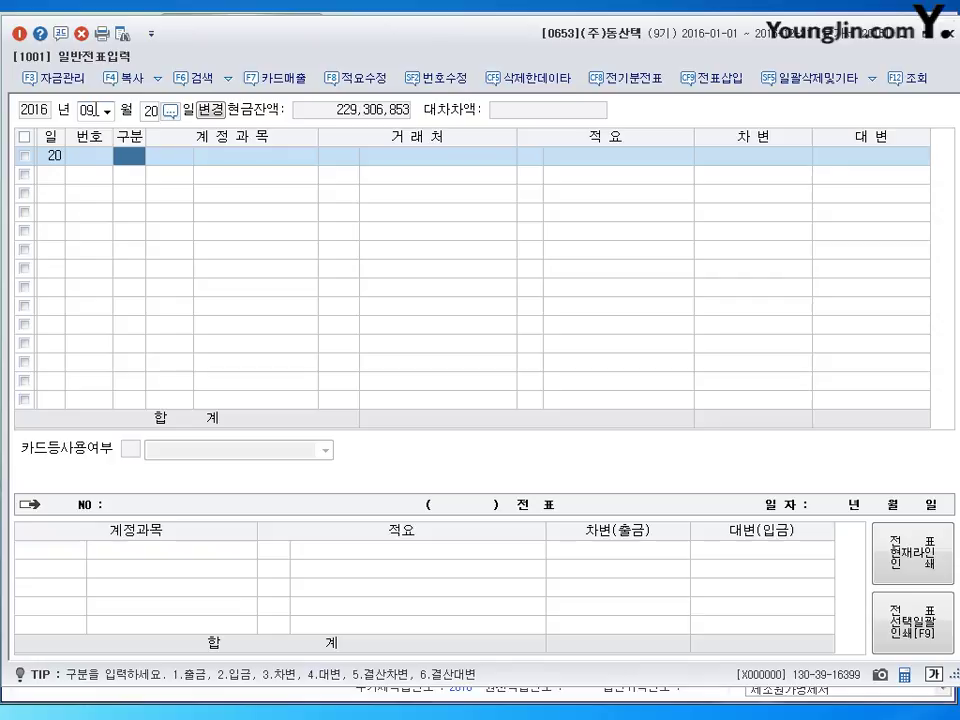
text(3)
key(Return)
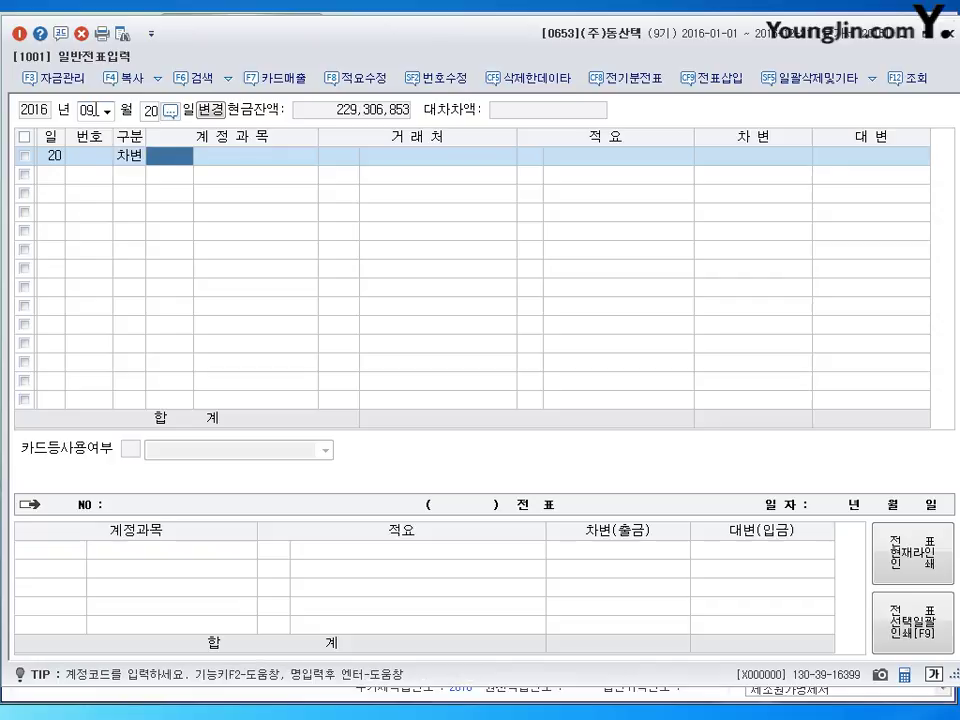
text(257)
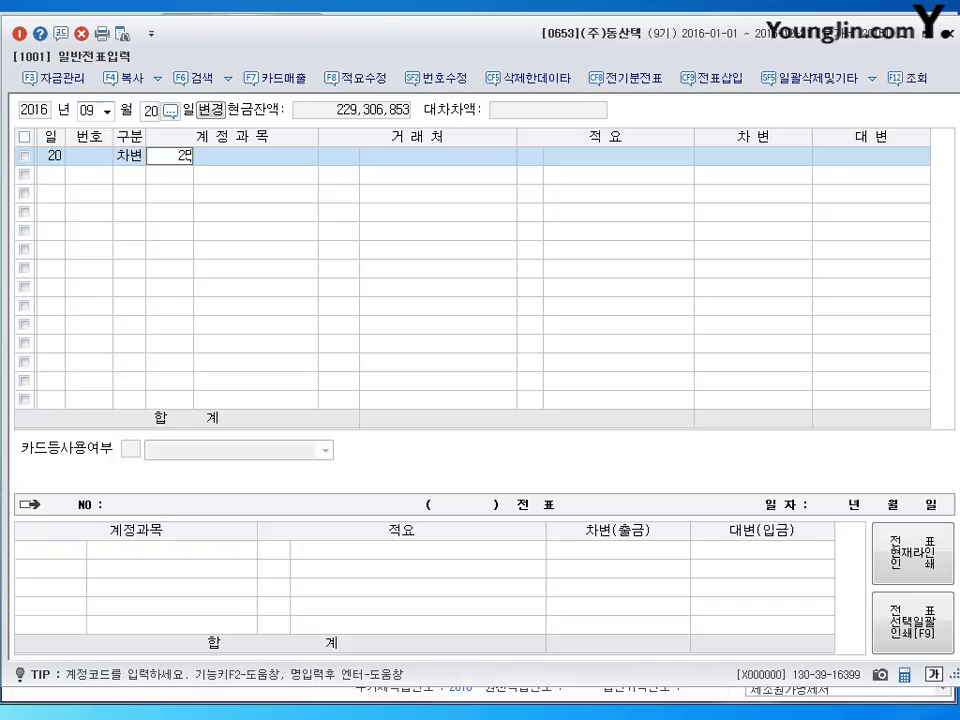
key(Return)
key(Return)
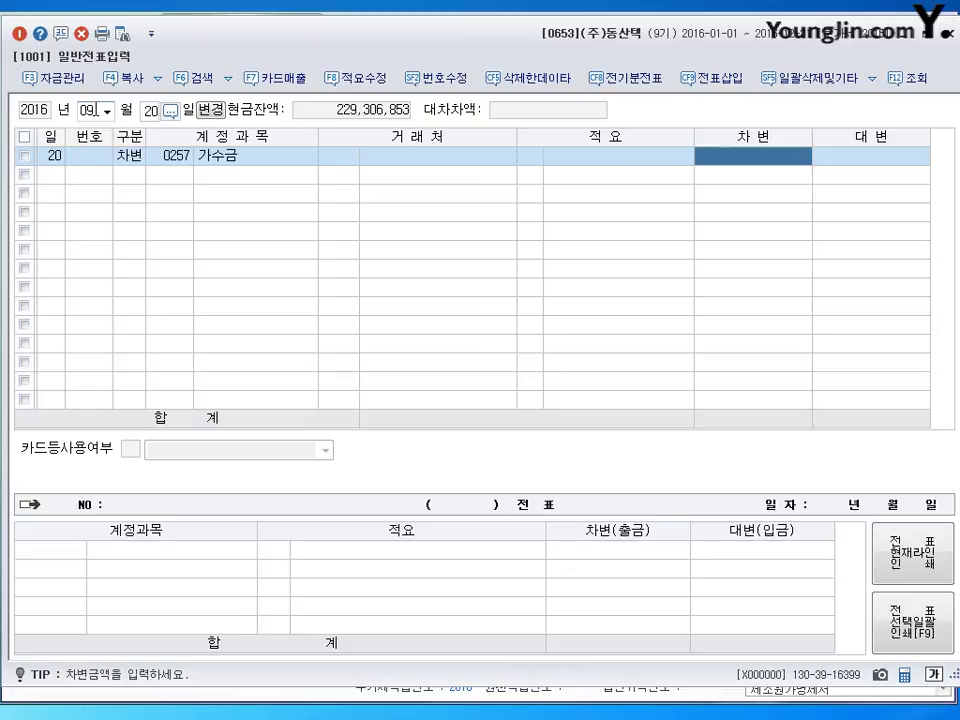
text(1000000)
key(Return)
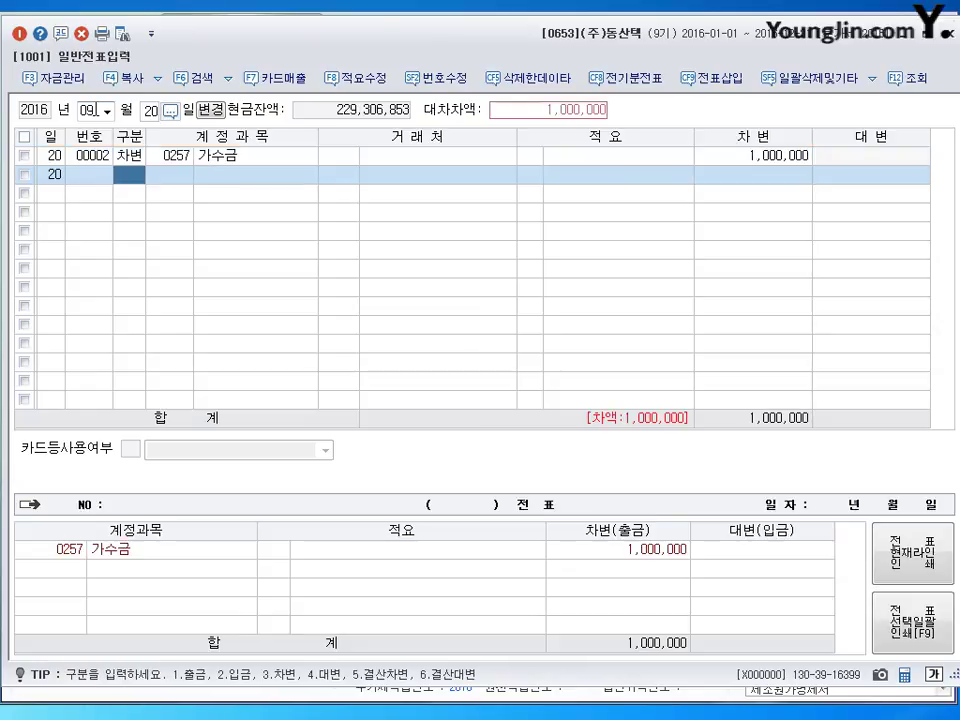
Credit 0259 선수금 500,000 for customer 우리전자
text(4)
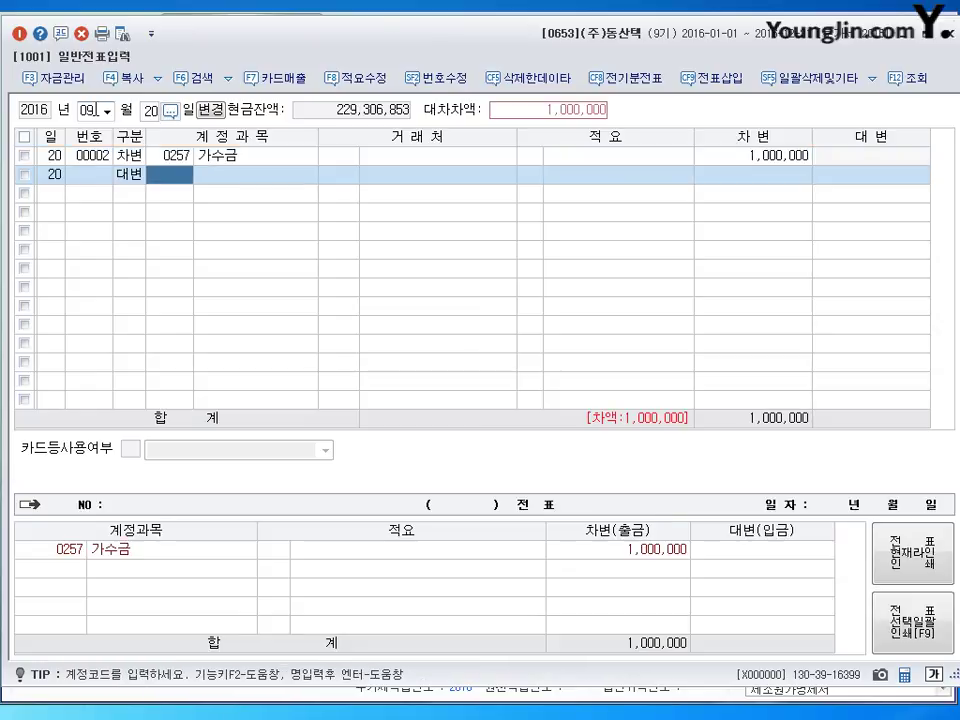
text(259)
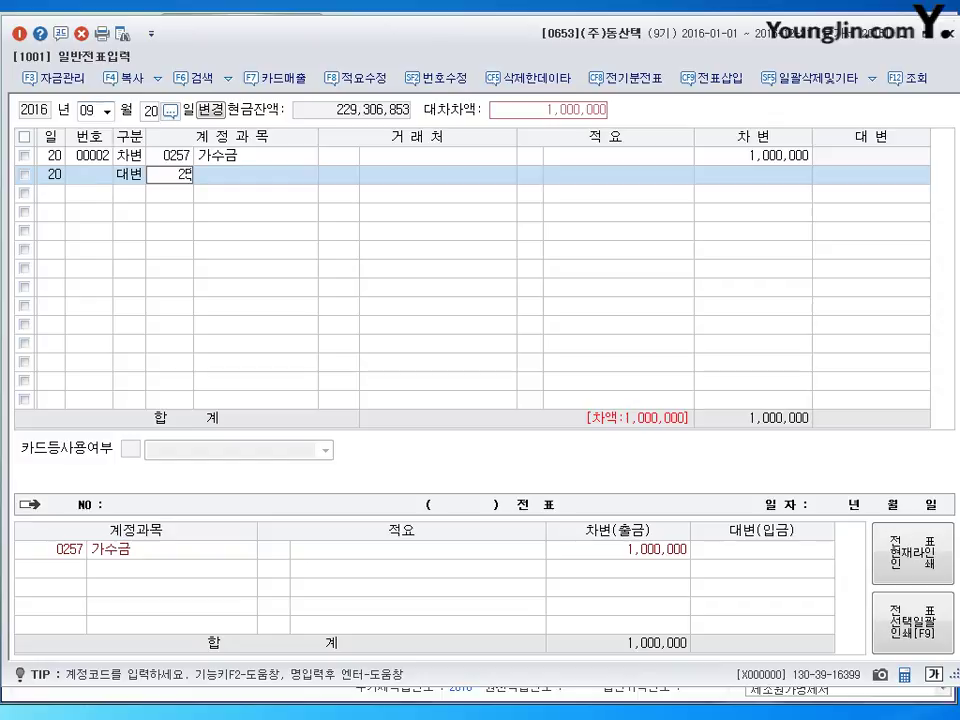
key(Return)
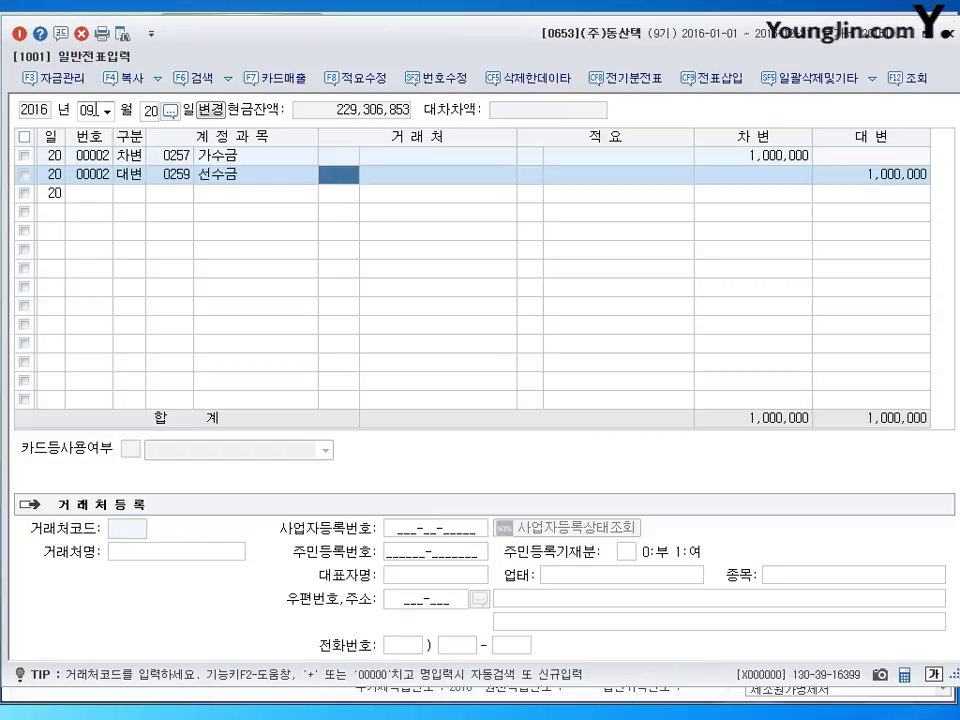
text(우리)
key(Return)
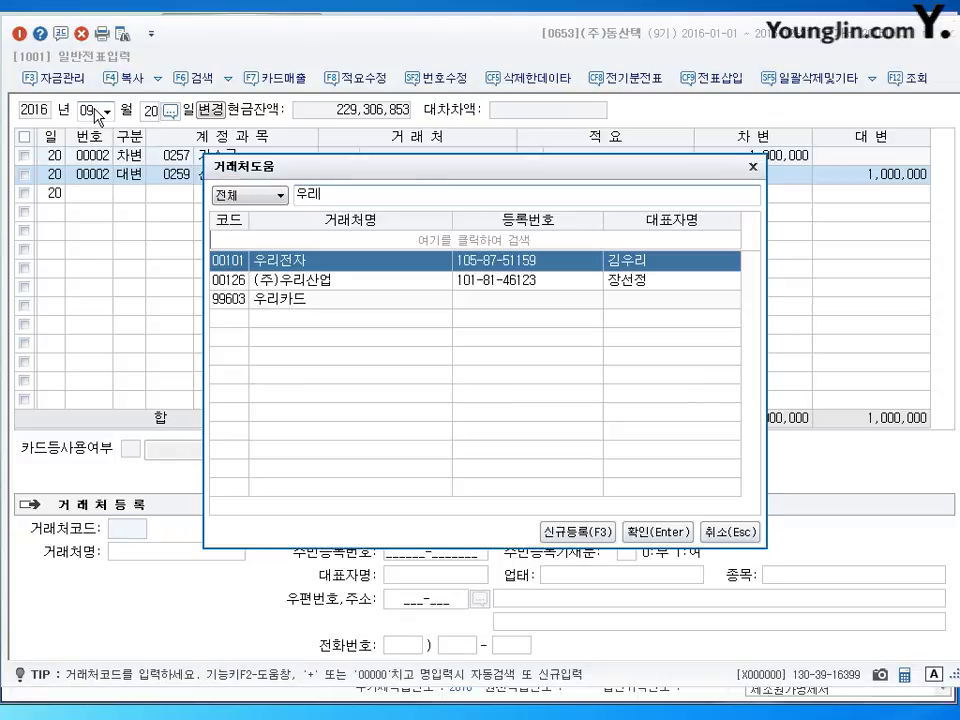
key(Return)
key(Return)
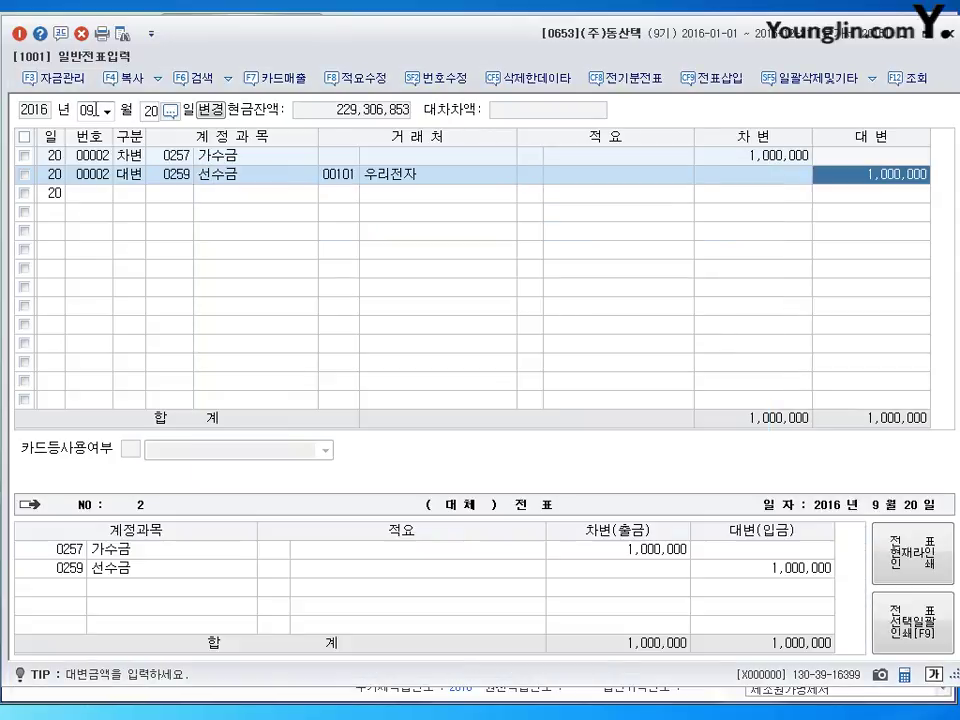
text(500000)
key(Return)
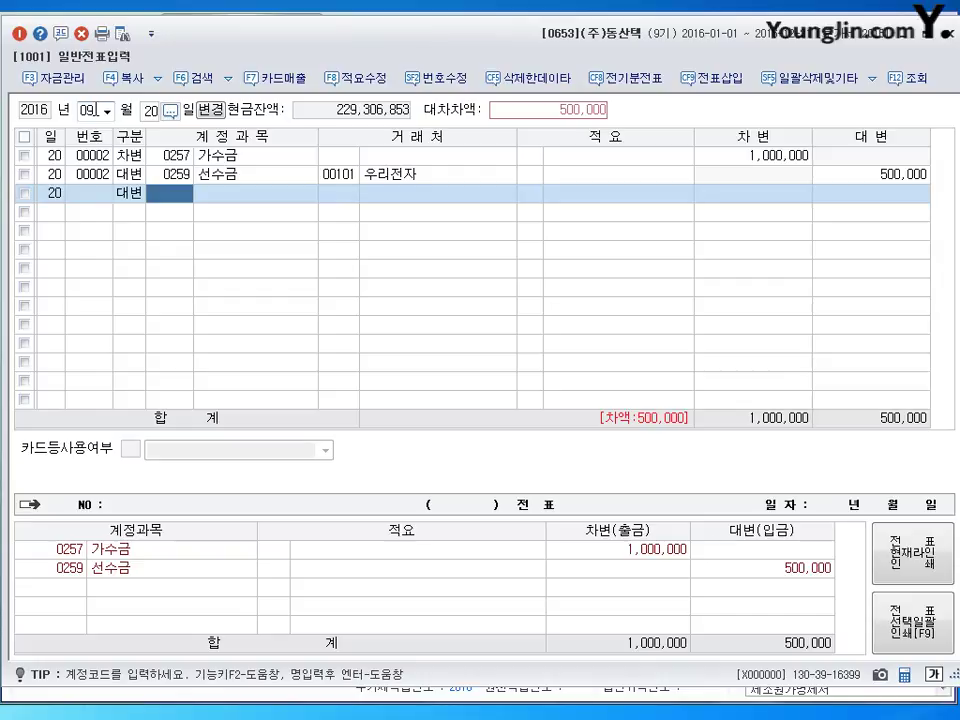
Credit 0108 외상매출금 500,000 on the third line with customer code 101
text(108)
key(Return)
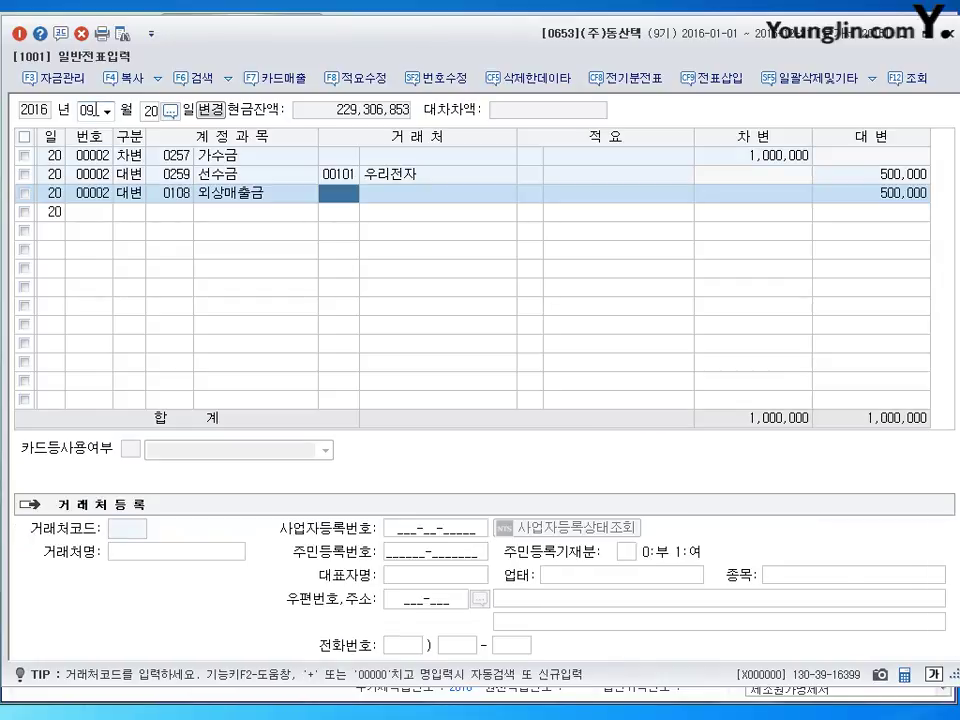
text(101)
key(Return)
key(Return)
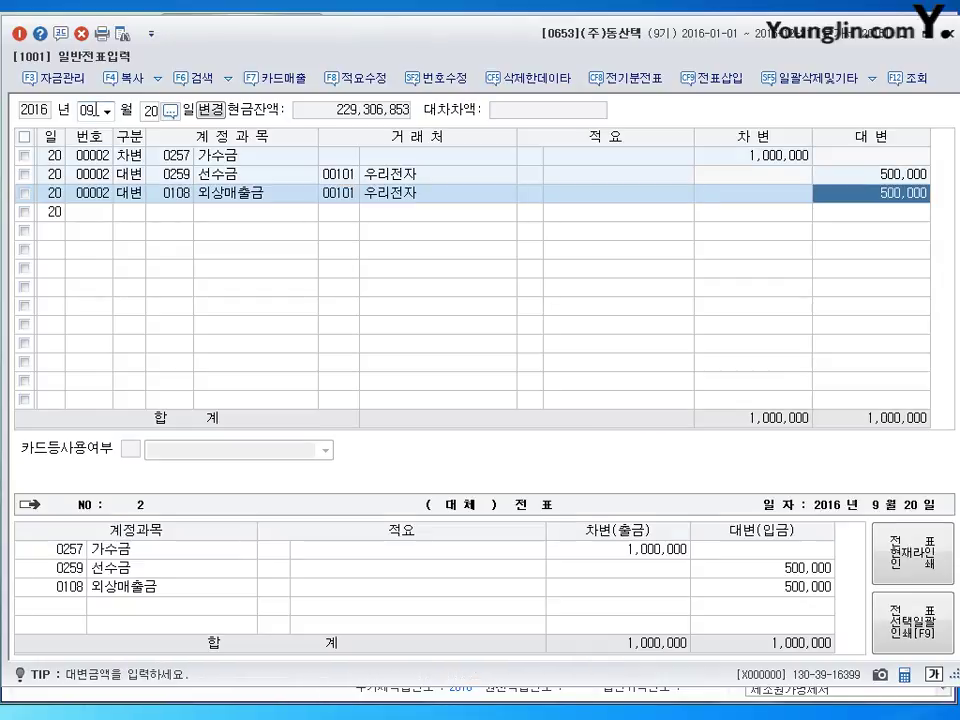
key(Return)
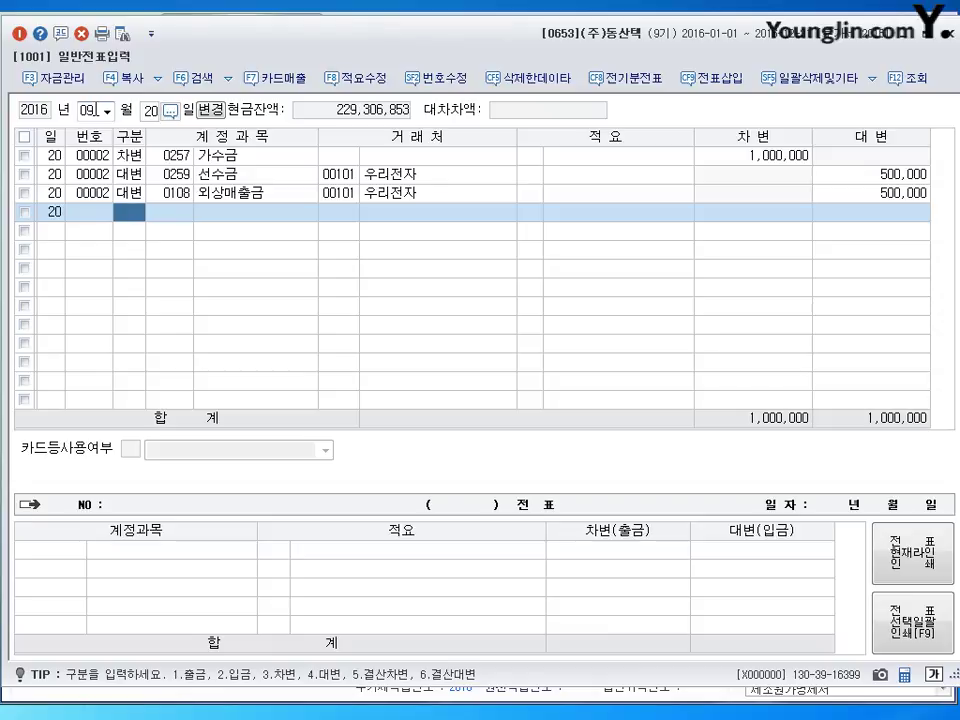
Switch the voucher date to September 30
click(148, 110)
text(30)
key(Return)
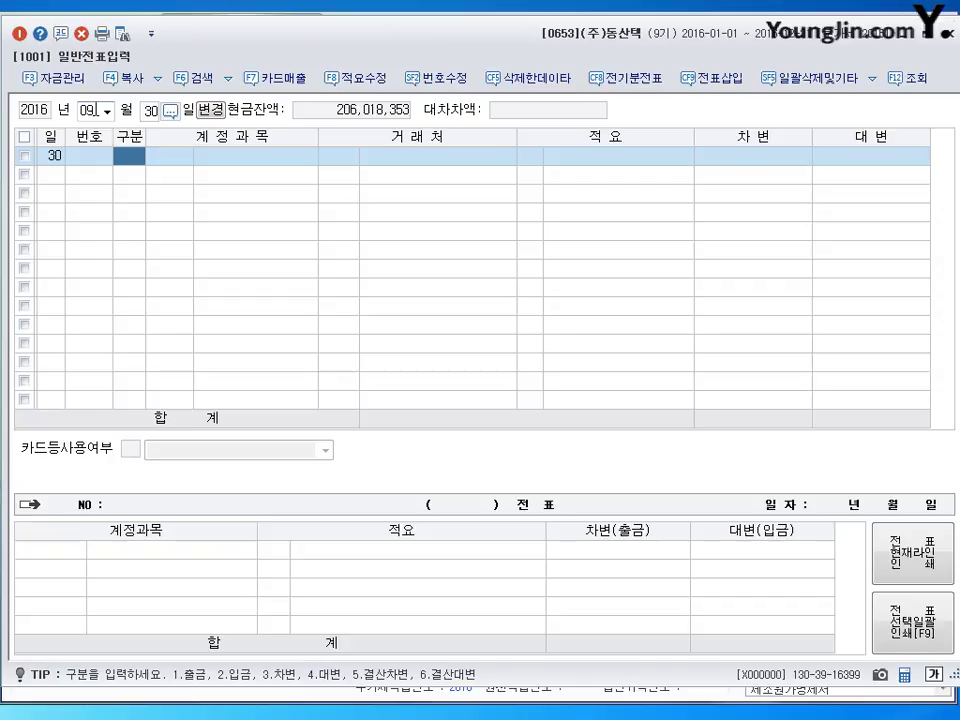
Debit 0103 보통예금 5,250,000 on the September 30 voucher
text(3)
key(Return)
text(103)
key(Return)
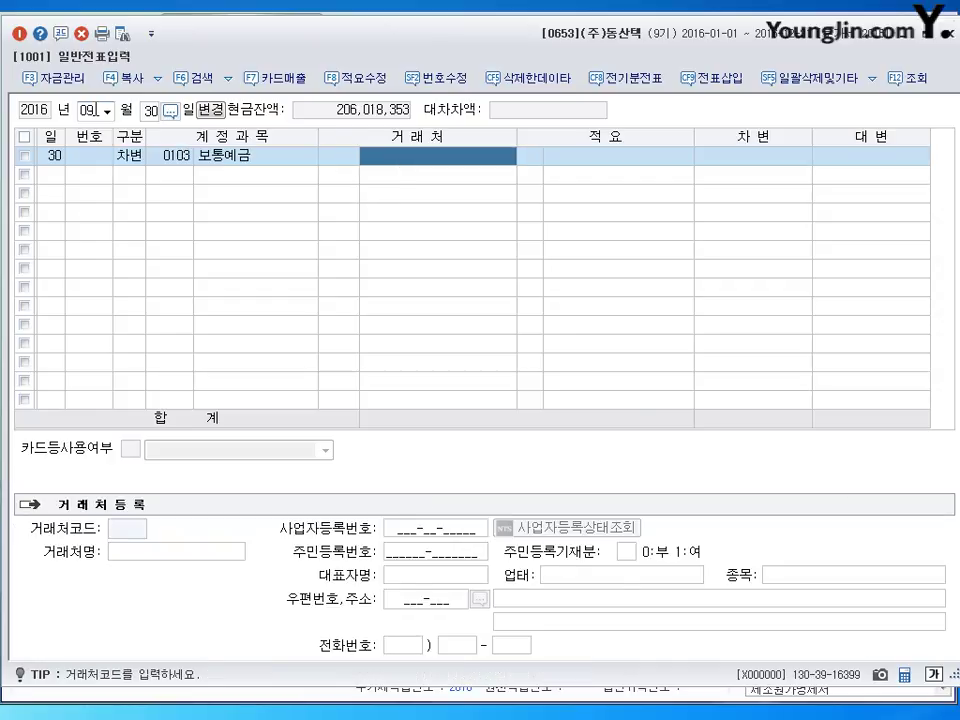
key(Return)
key(Return)
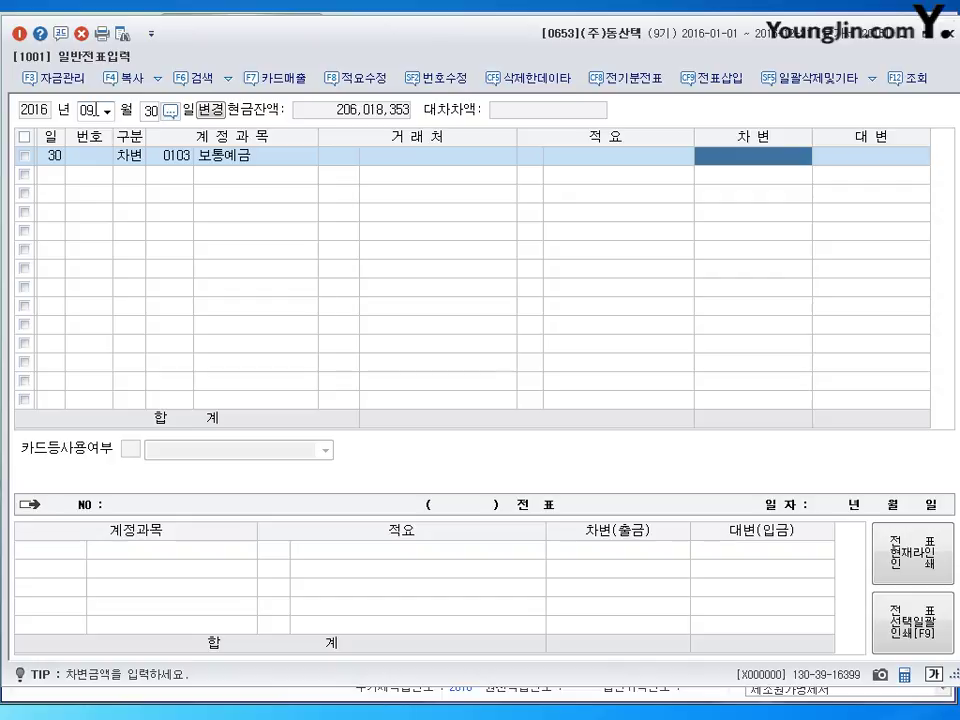
text(4)
key(BackSpace)
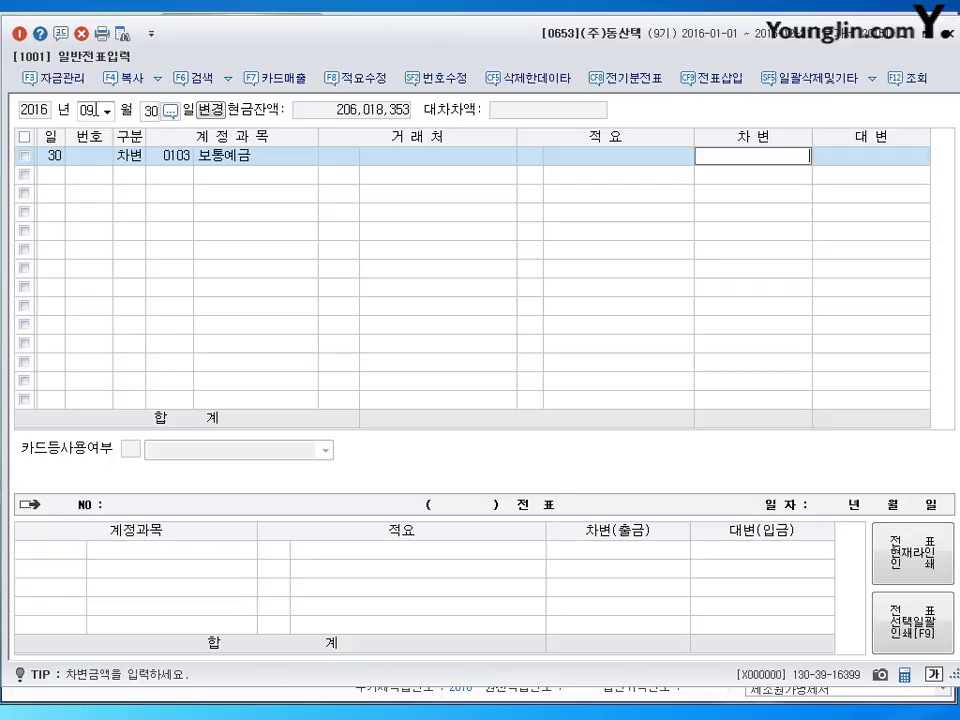
text(5250000)
key(Return)
Add a 250,000 debit to 0952 외환차손
key(3)
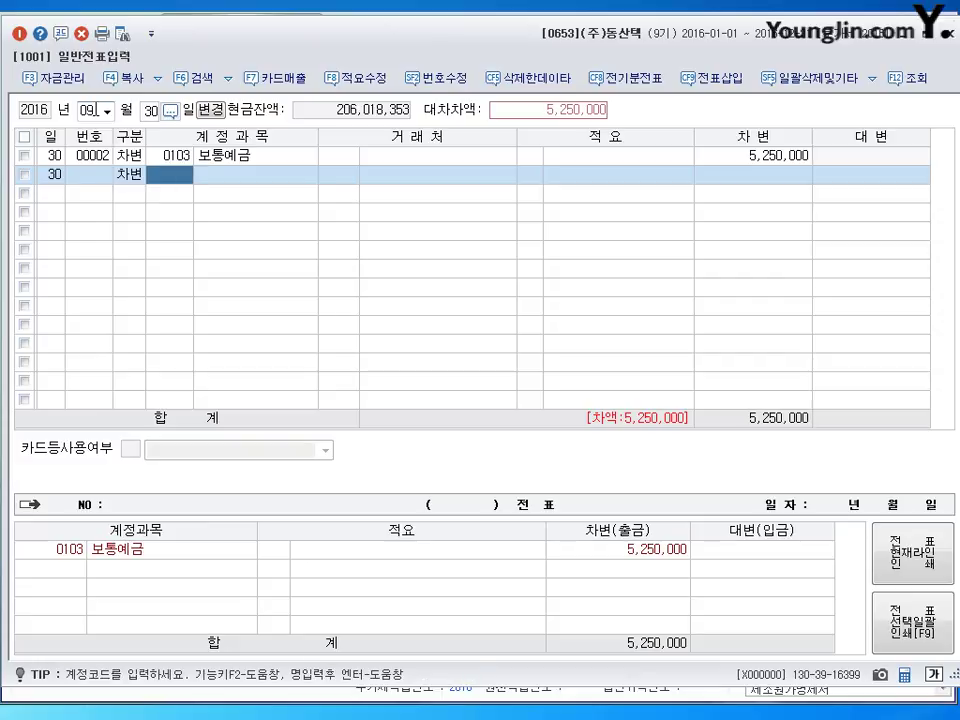
text(952)
key(Return)
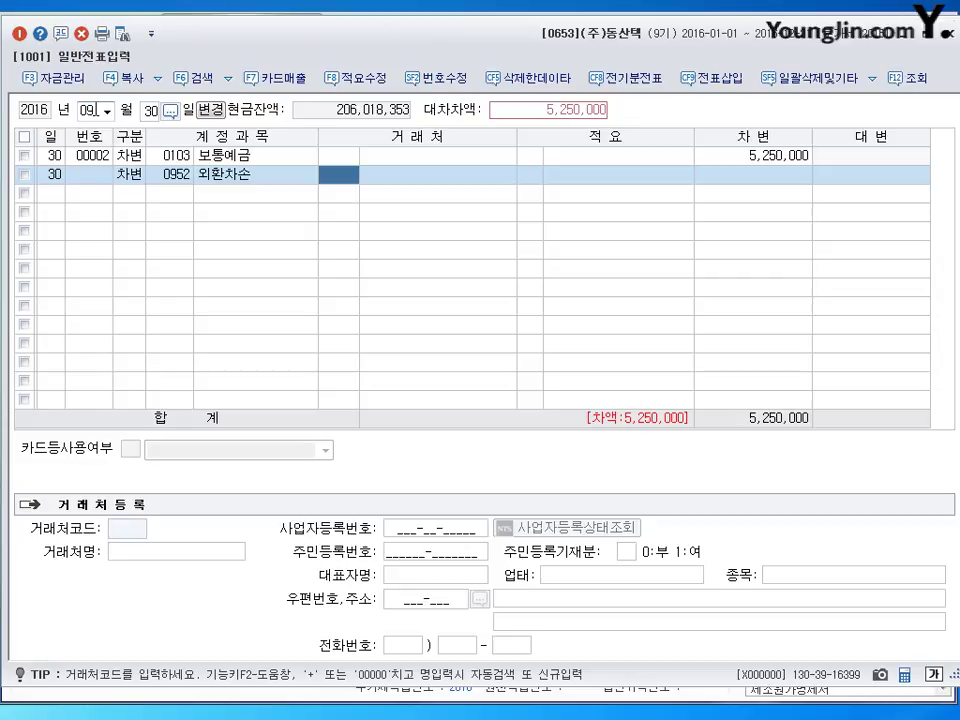
key(Return)
key(Return)
text(2500000)
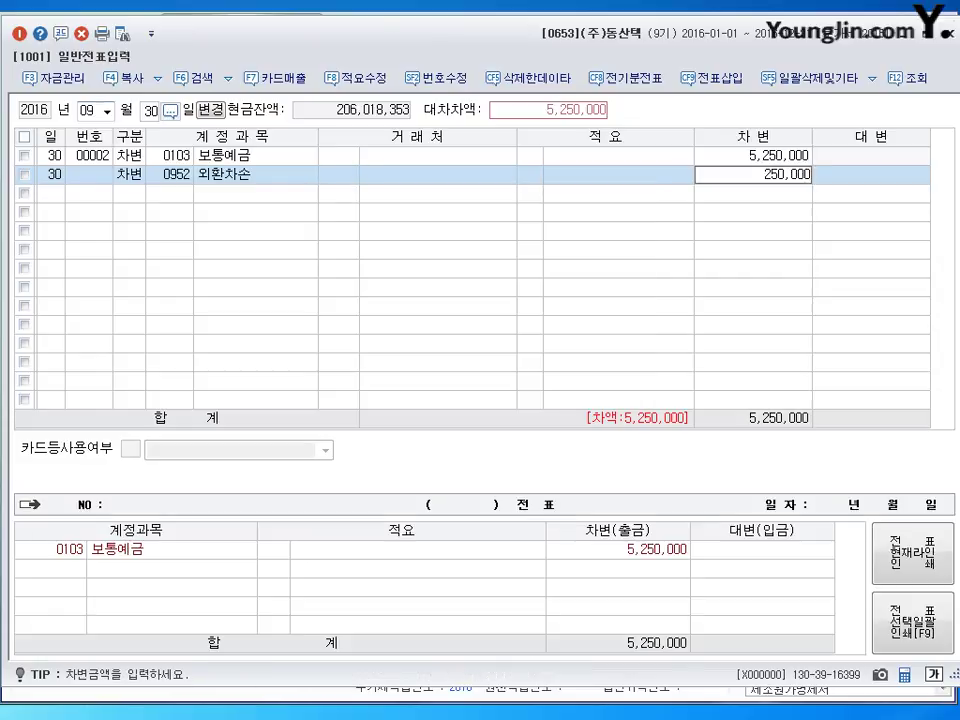
key(Return)
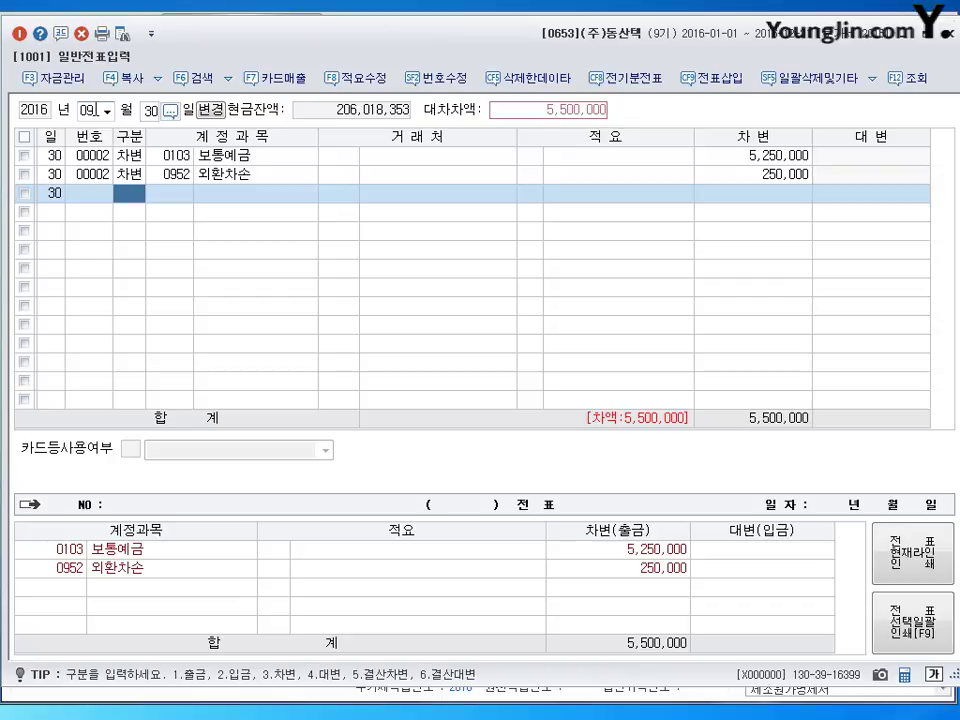
Credit 0108 외상매출금 5,500,000 for customer 캠브리지 and finish the voucher
text(4)
key(Return)
text(108)
key(Return)
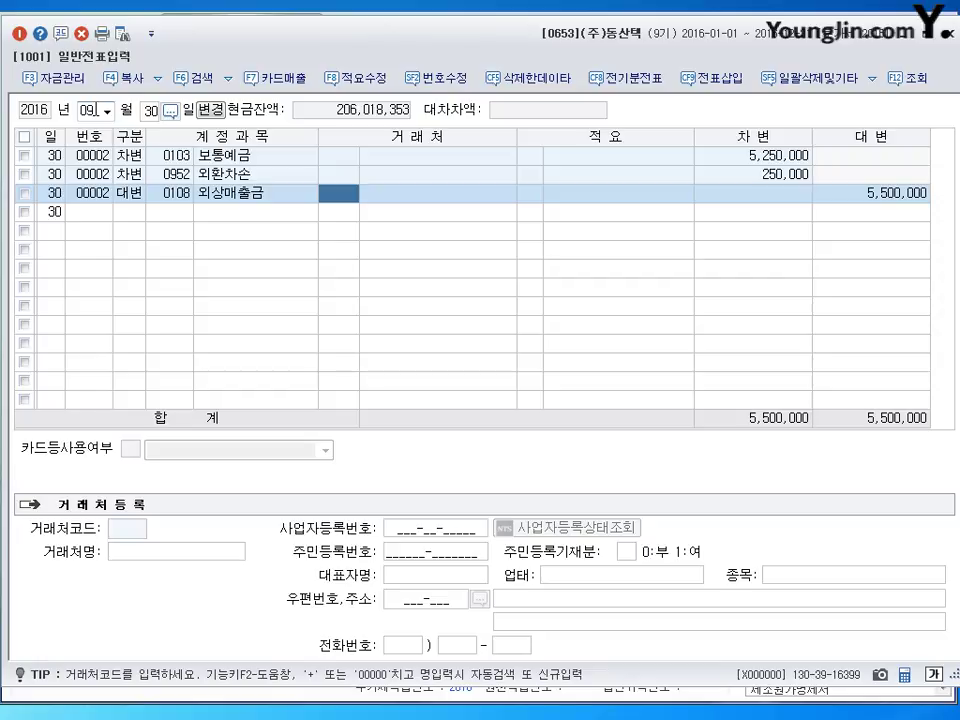
text(캠브)
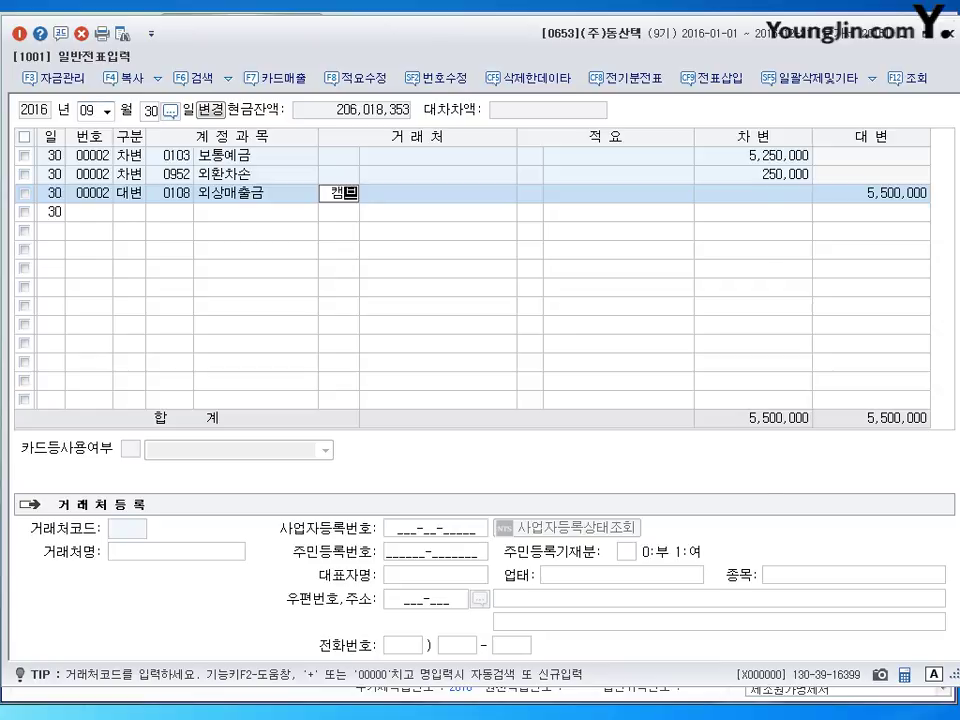
key(Return)
key(Return)
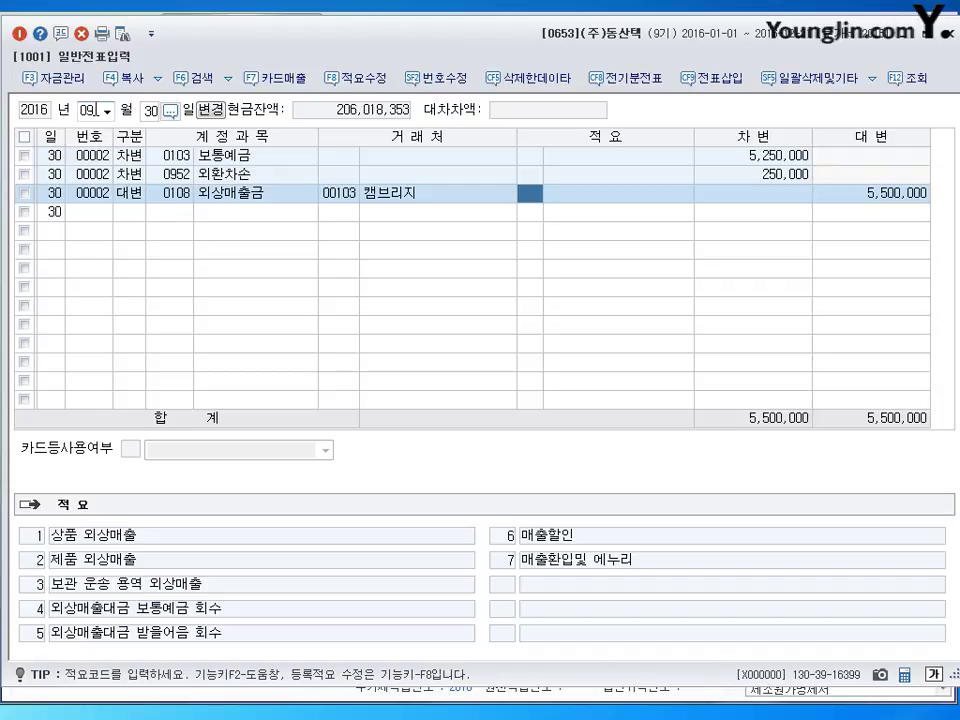
click(129, 212)
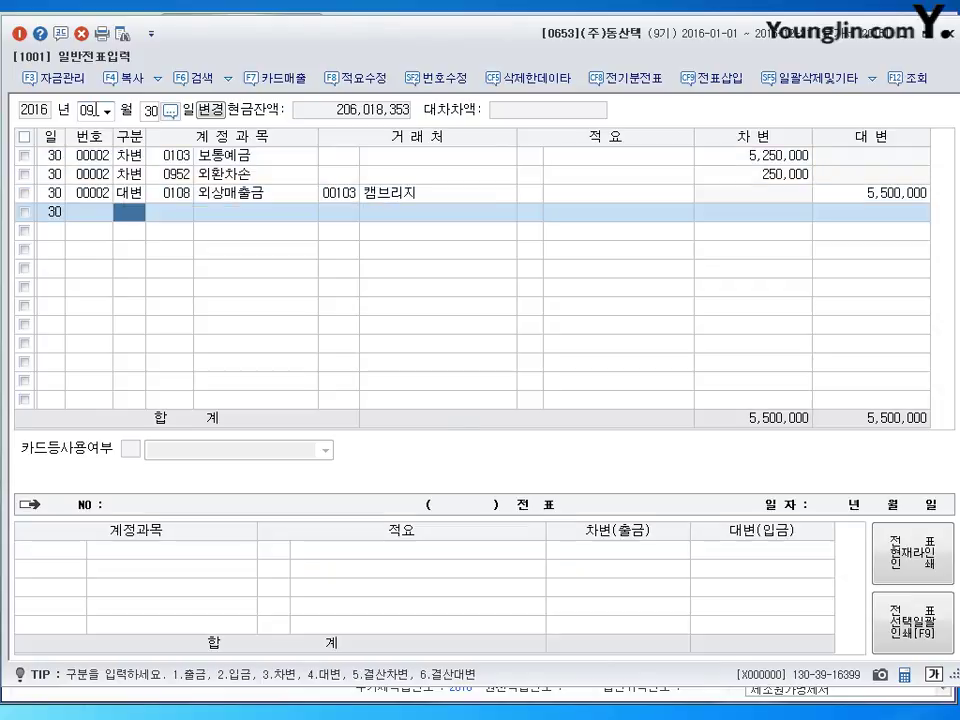
click(148, 110)
click(89, 110)
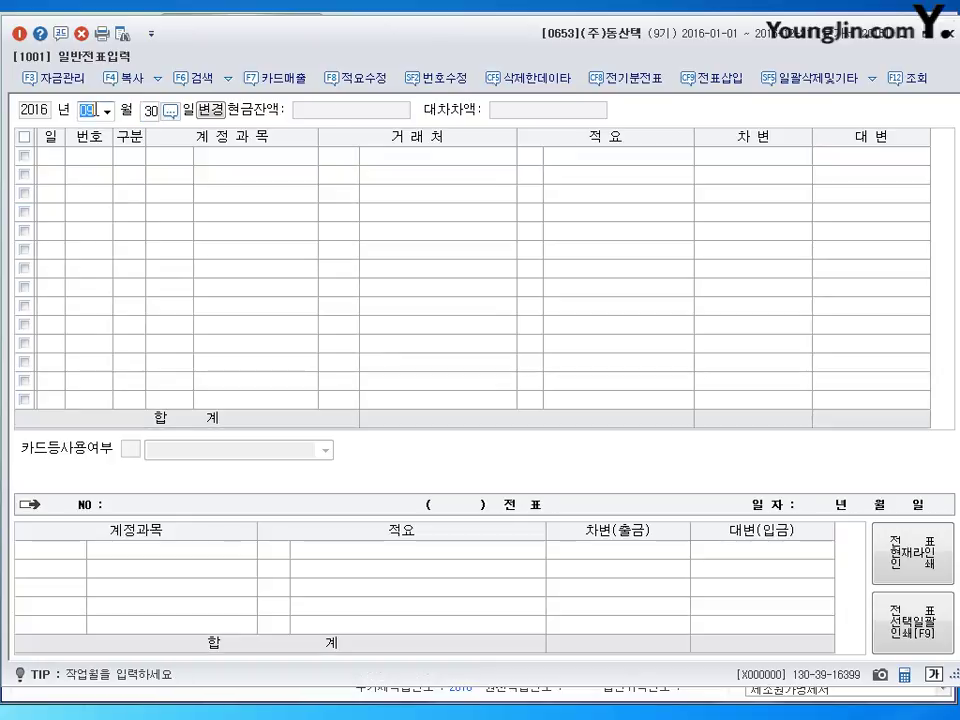
Move the general voucher date to October 23 (month 10, day 23)
text(10)
key(Return)
text(23)
key(Return)
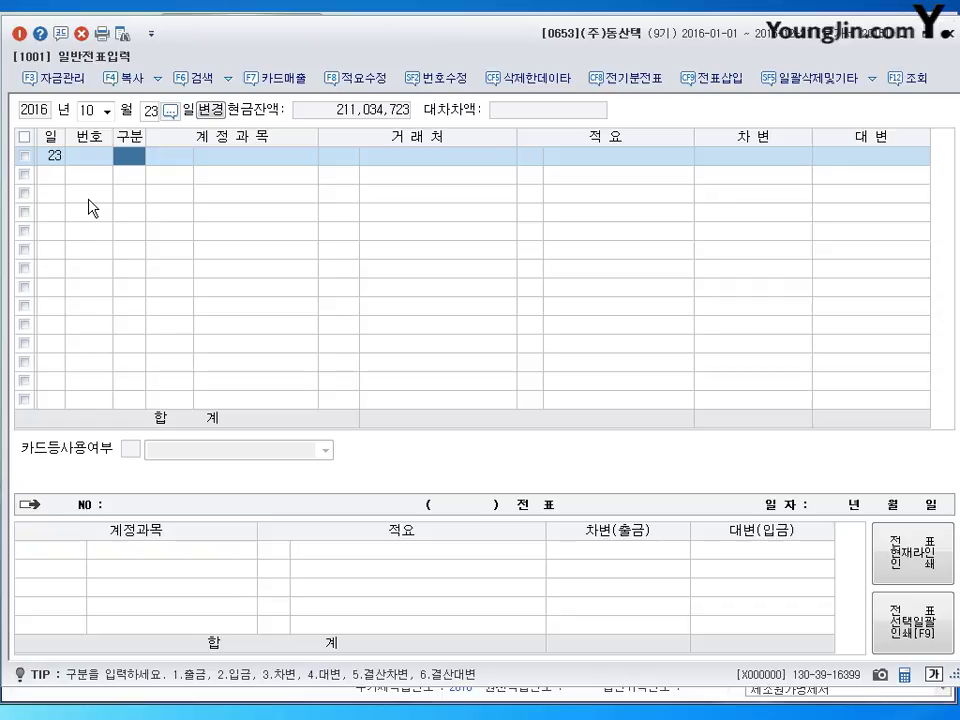
Debit 0103 보통예금 125,000,000 on the first line of the Oct 23 voucher
text(3)
key(Return)
text(103)
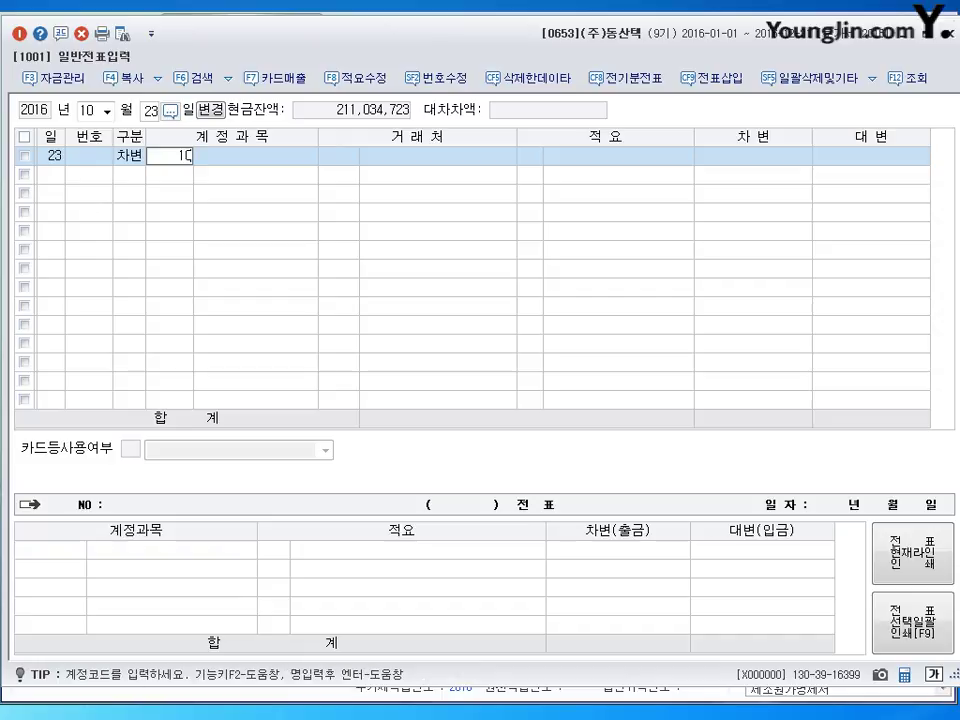
key(Return)
key(Return)
key(Return)
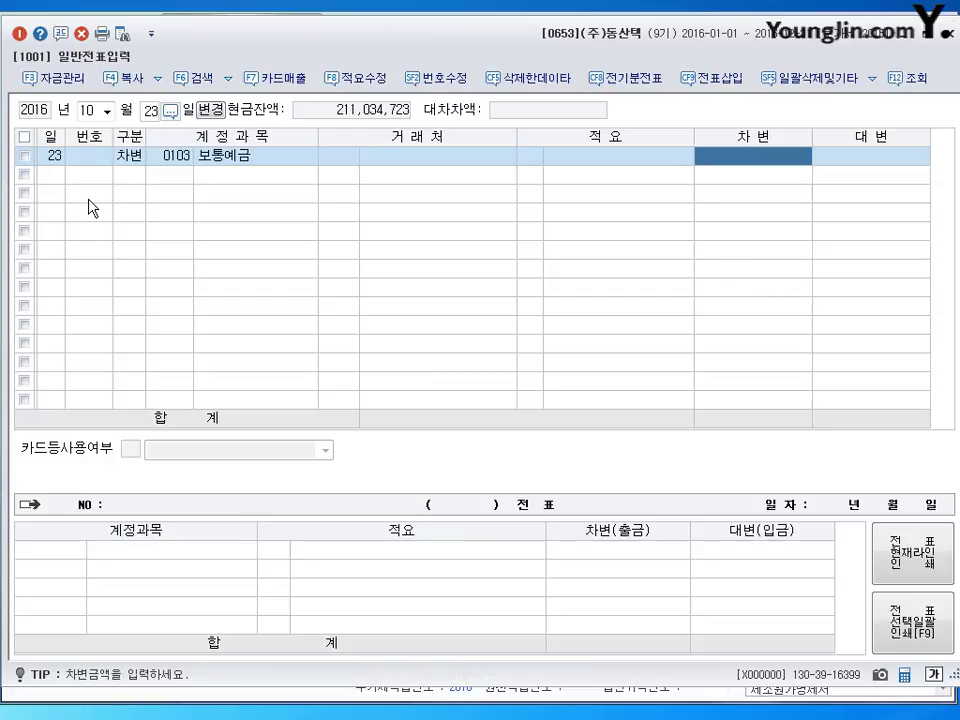
text(125000000)
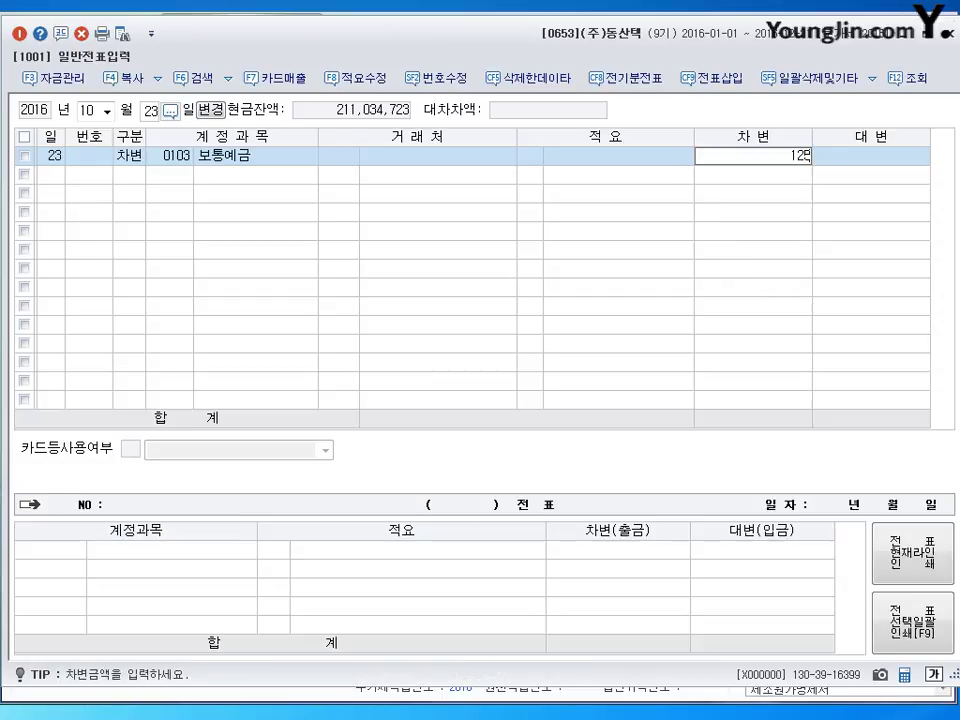
key(Return)
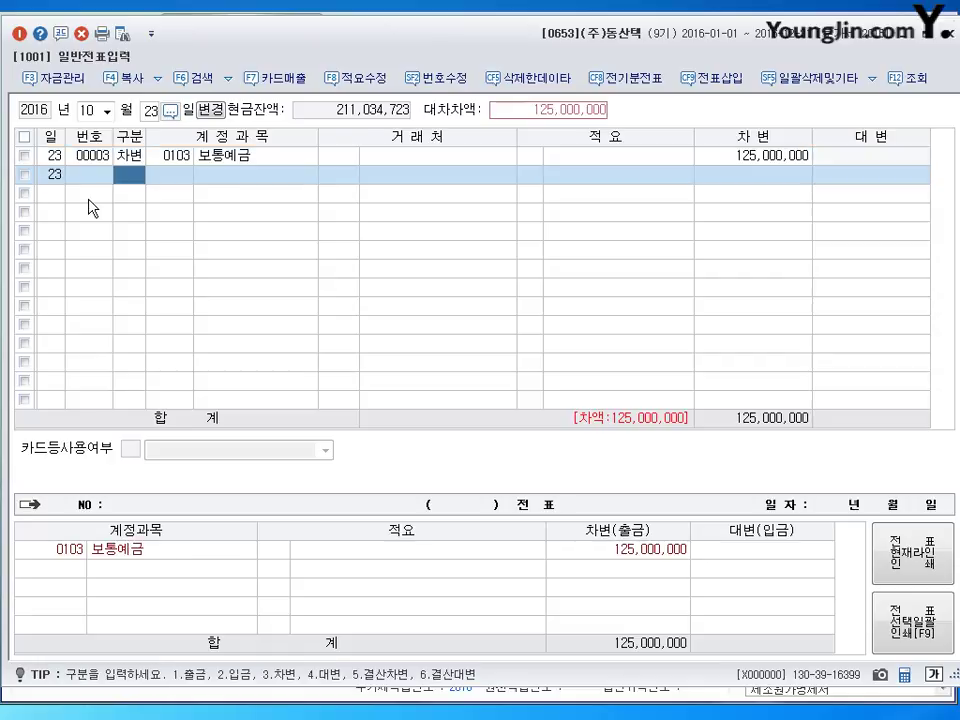
Credit 0383 자기주식 123,450,000 and 0343 자기주식처분이익 1,550,000, then close the voucher
text(4)
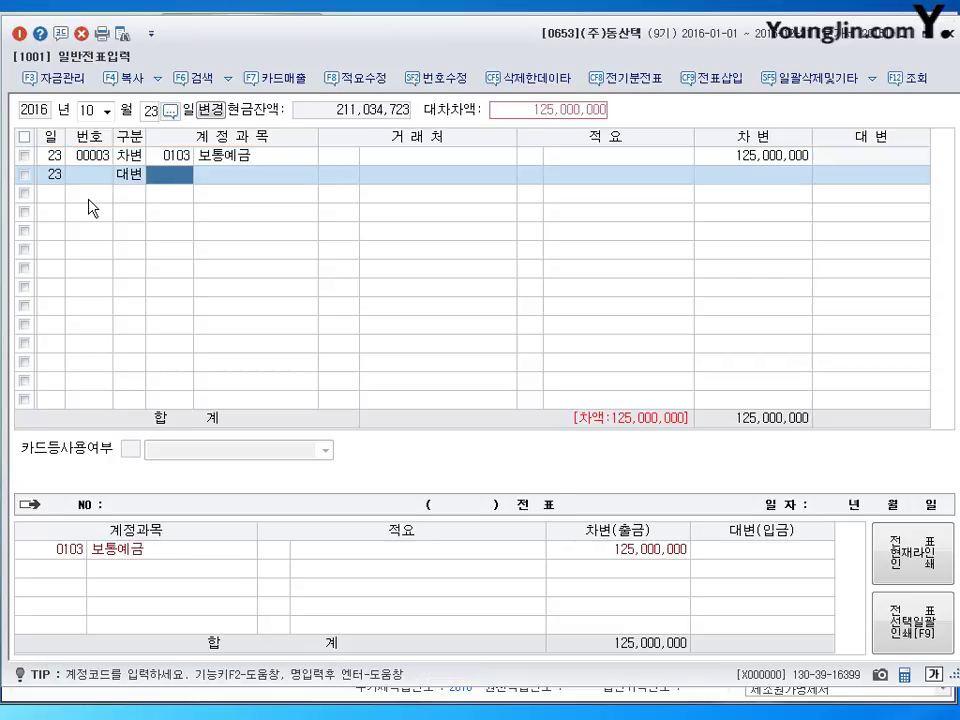
text(383)
key(Return)
key(Return)
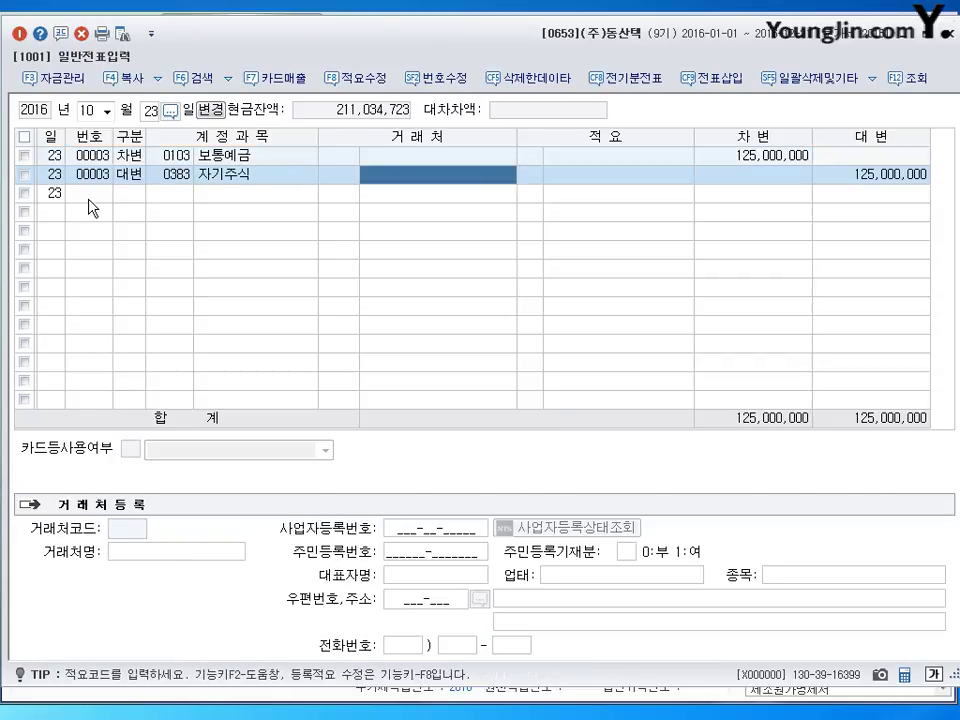
key(Return)
text(12)
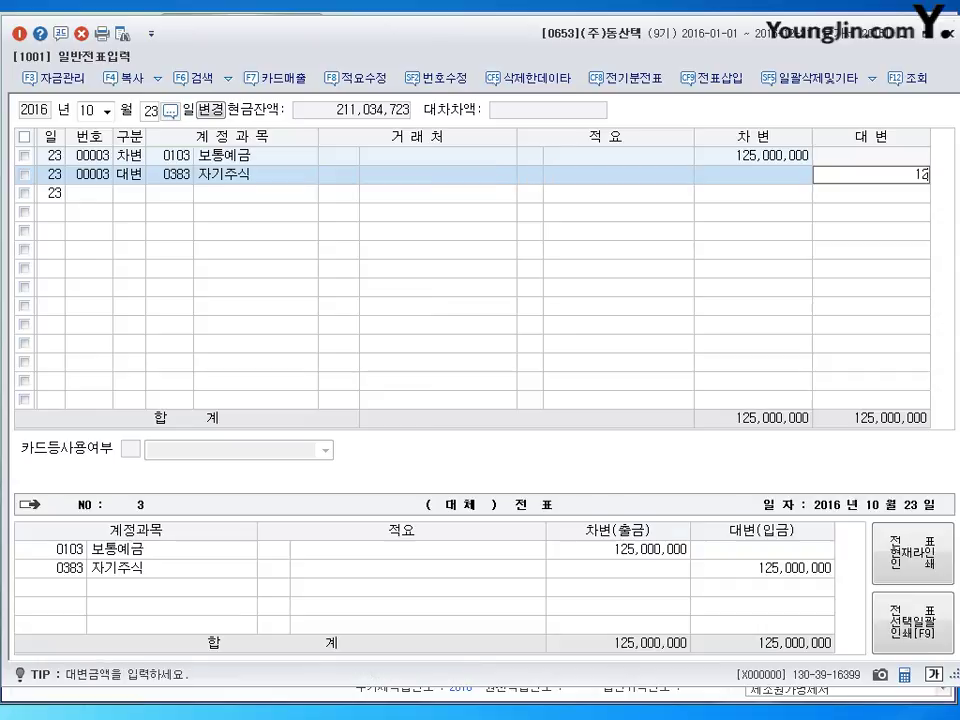
text(3,450,000)
key(Return)
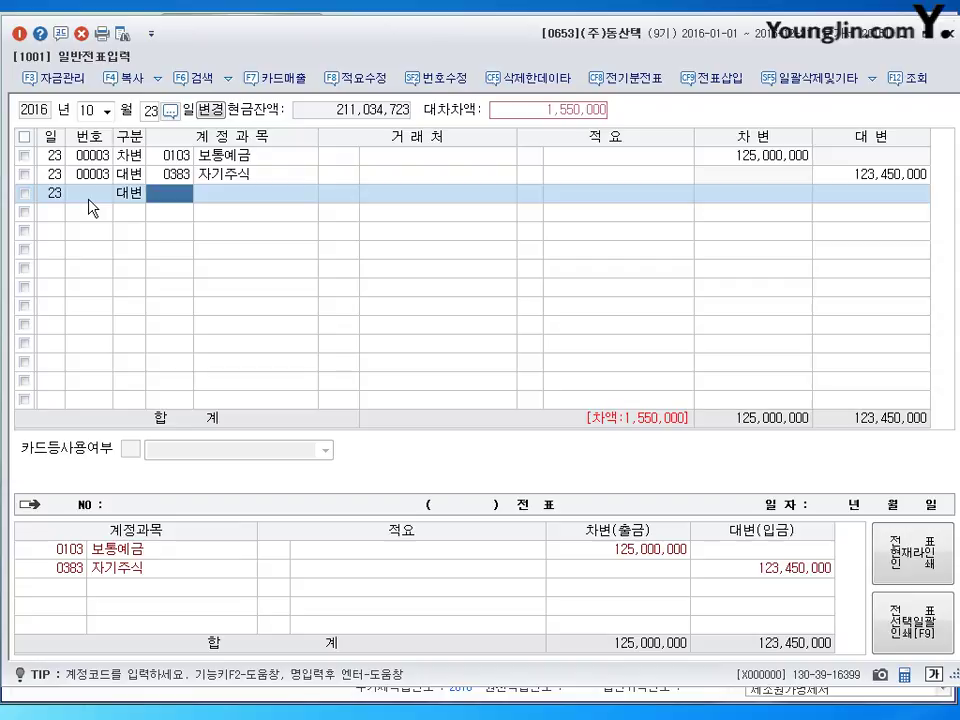
text(343)
key(Return)
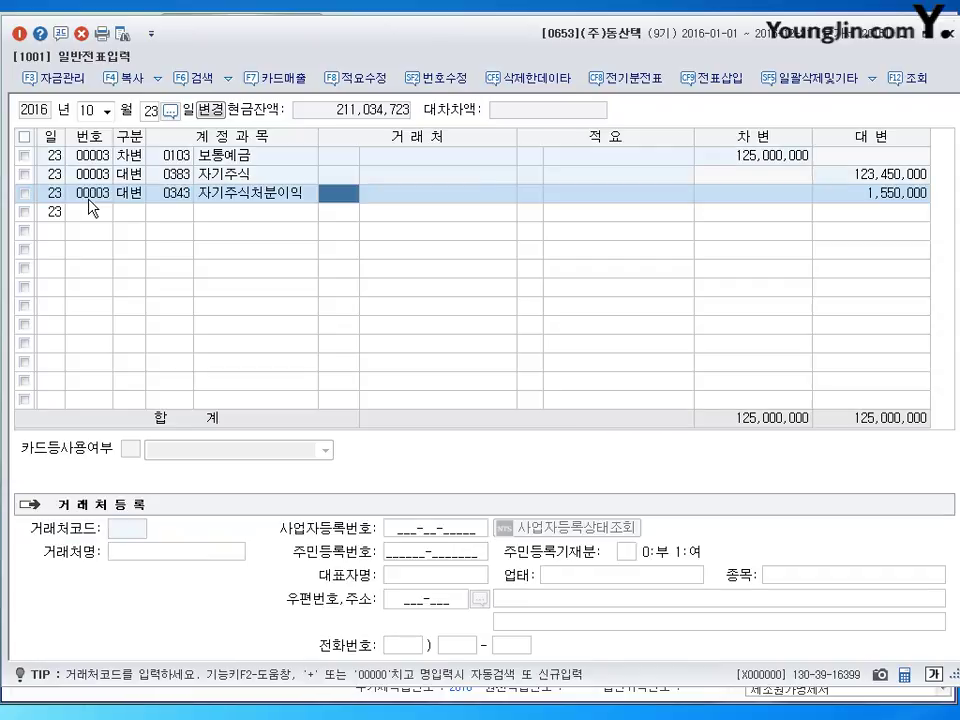
key(Return)
key(Return)
key(Return)
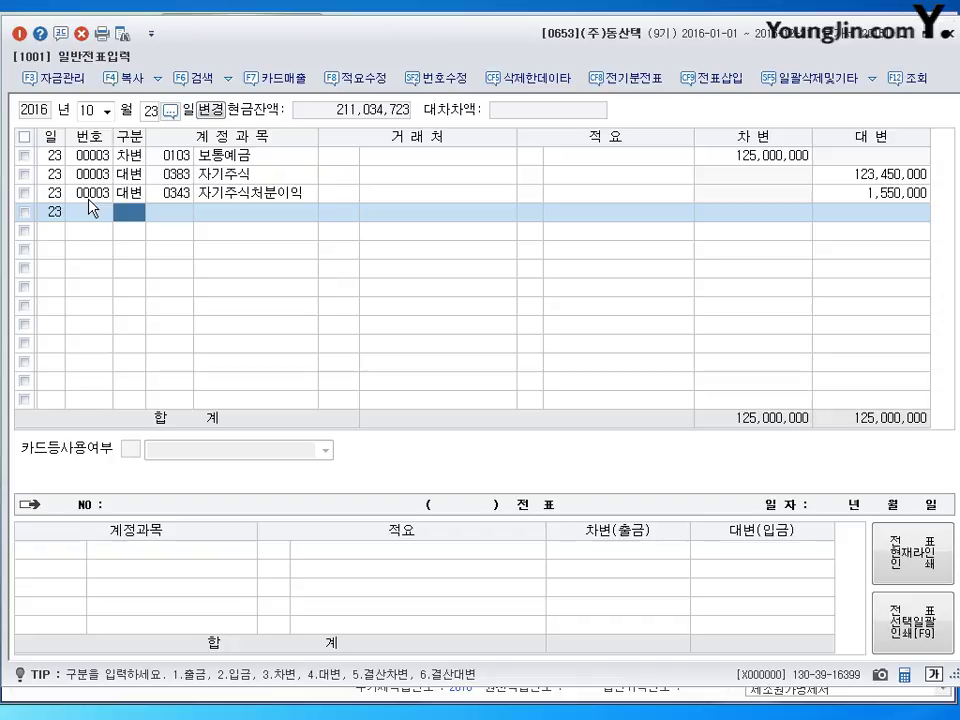
key(Escape)
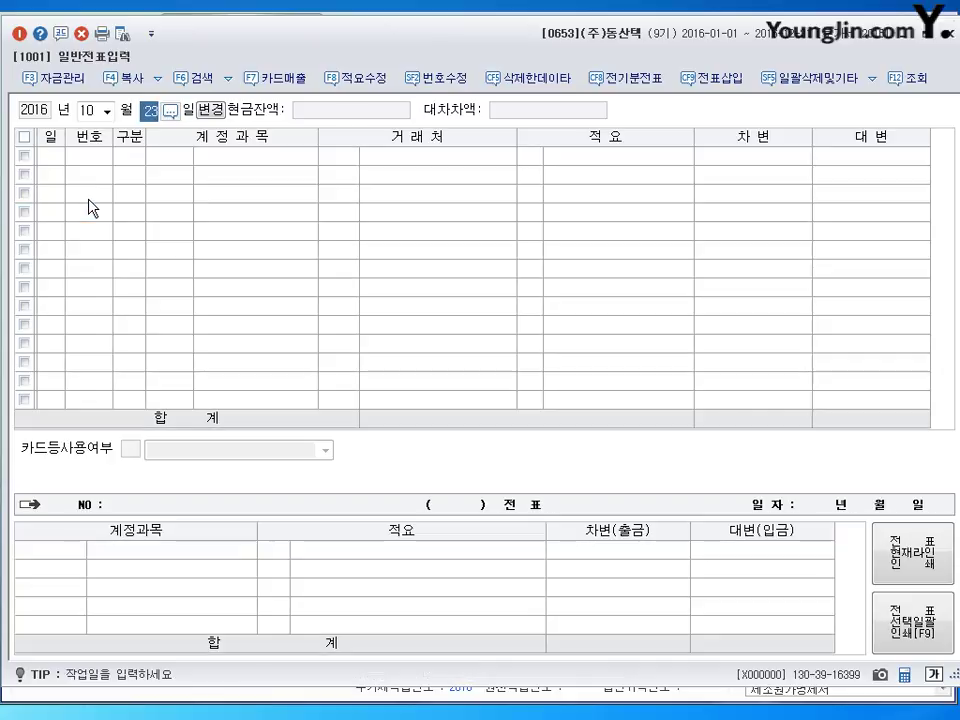
Start the Oct 27 voucher with a 16,950,000 debit to 0103 보통예금
text(27)
key(Return)
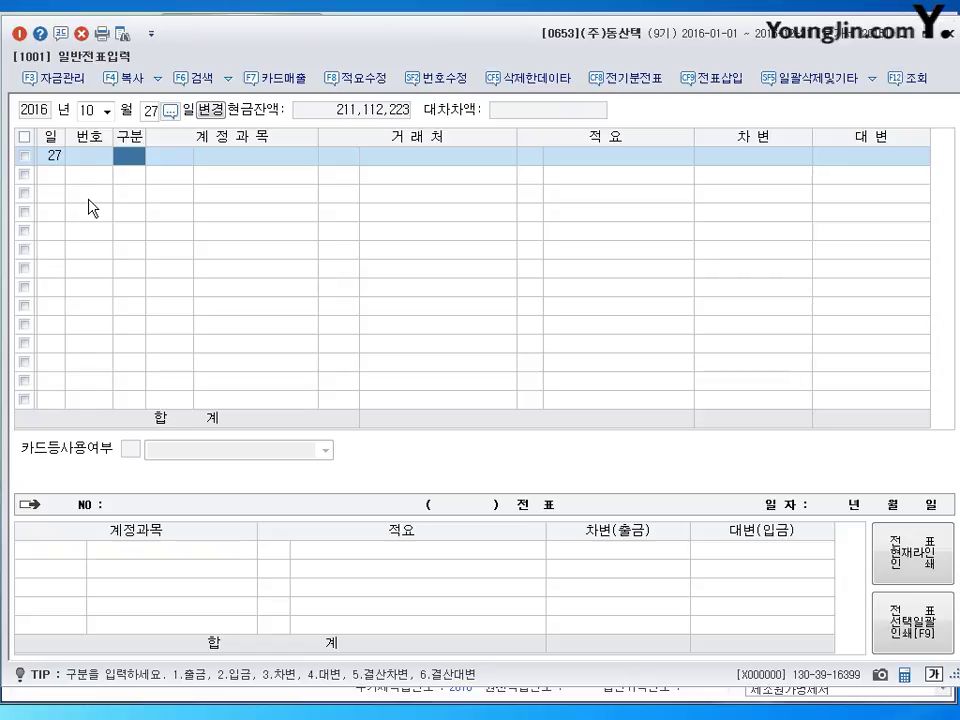
text(3)
key(Return)
text(103)
key(Return)
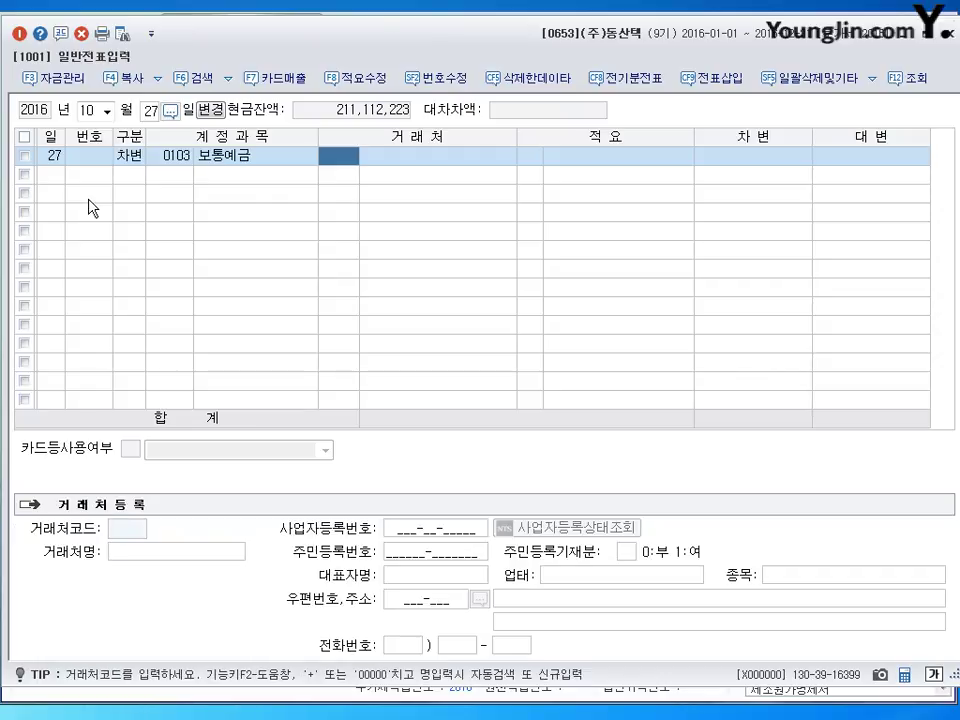
key(Return)
key(Return)
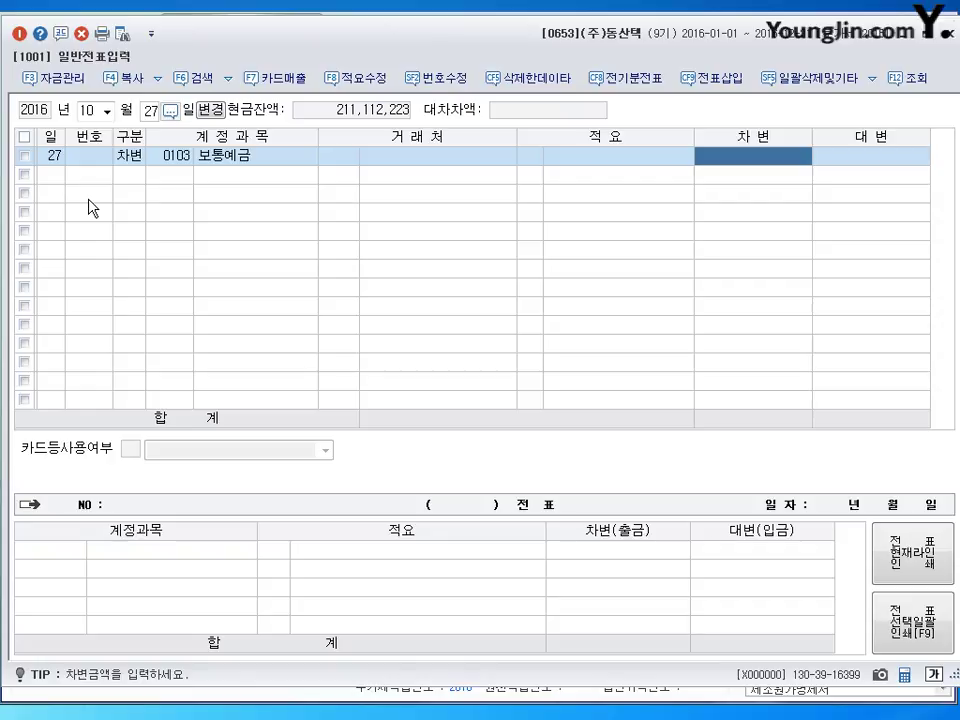
text(1)
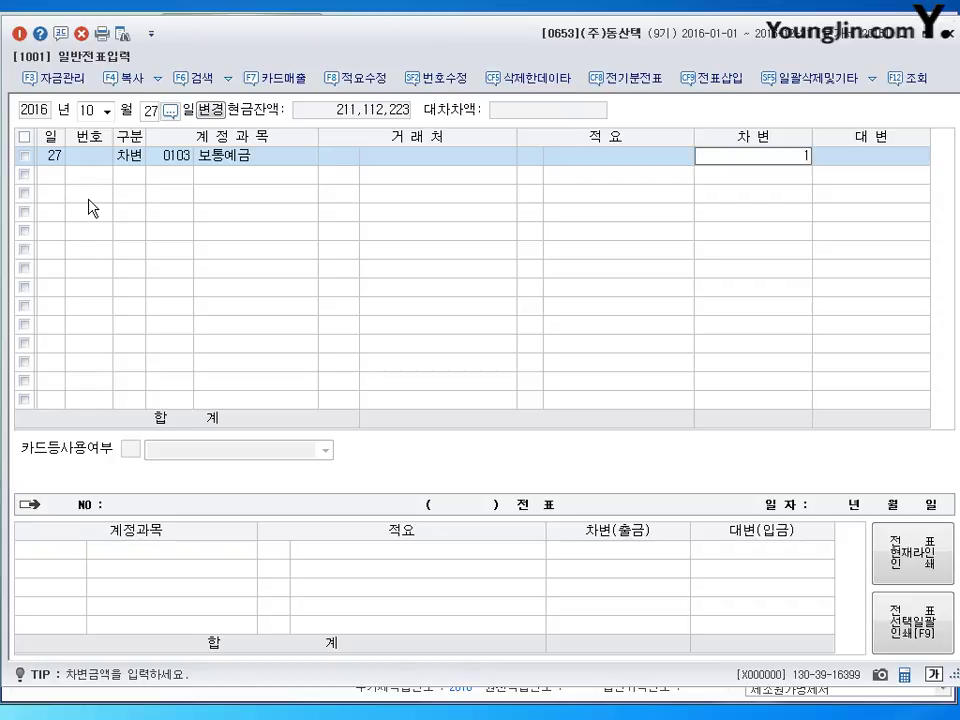
text(6,950,000)
key(Return)
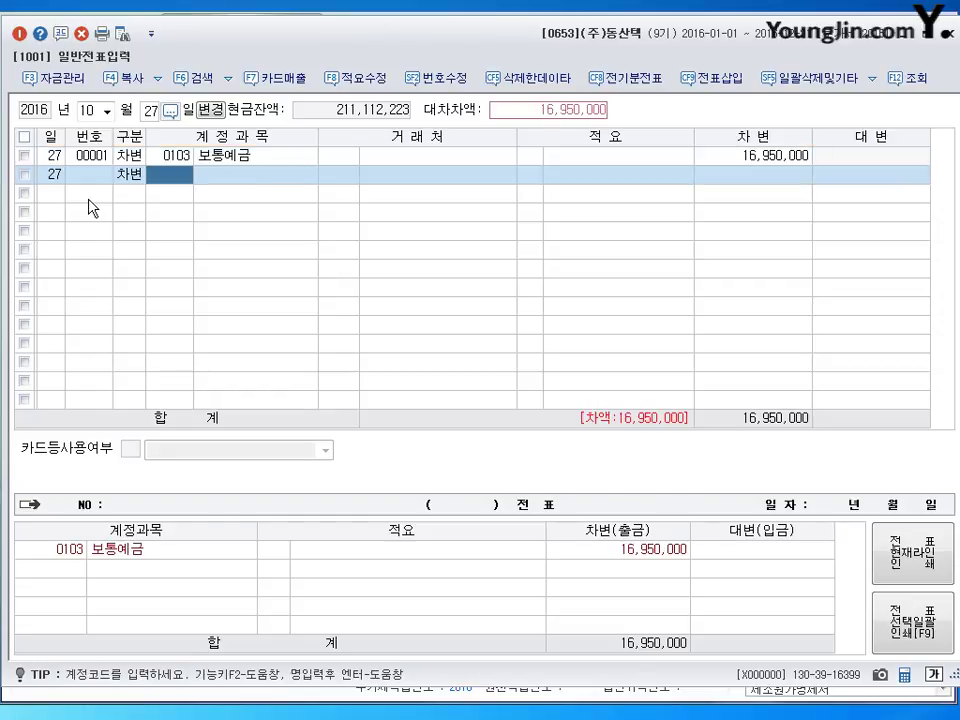
Debit 0831 수수료비용 50,000 and credit 0110 받을어음 17,000,000 with client (주)거붕
text(831)
key(Return)
key(Return)
key(Return)
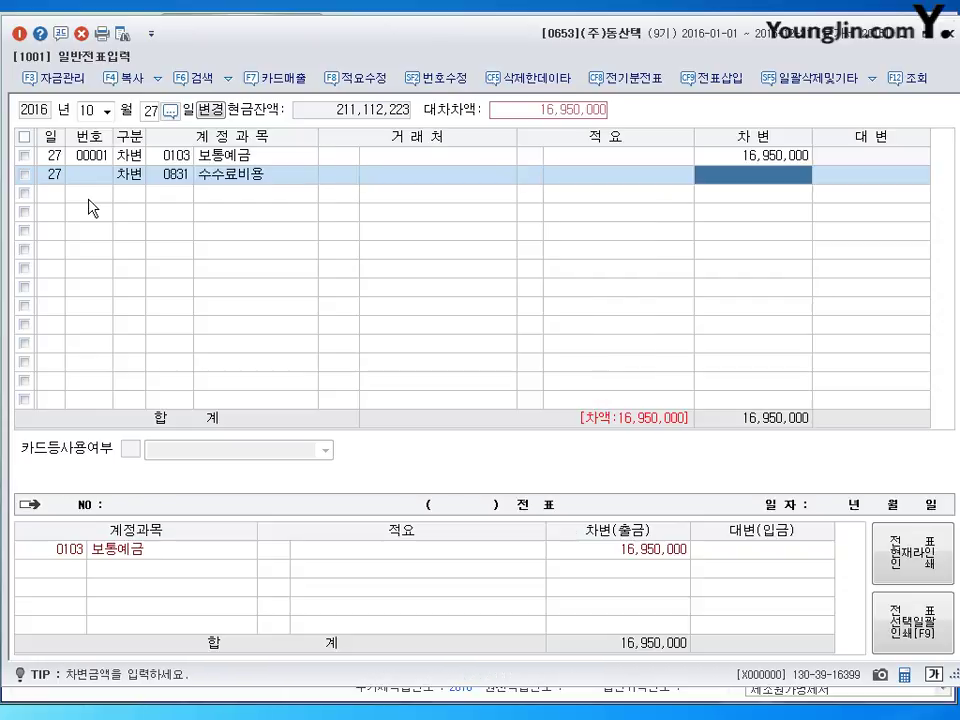
text(500000)
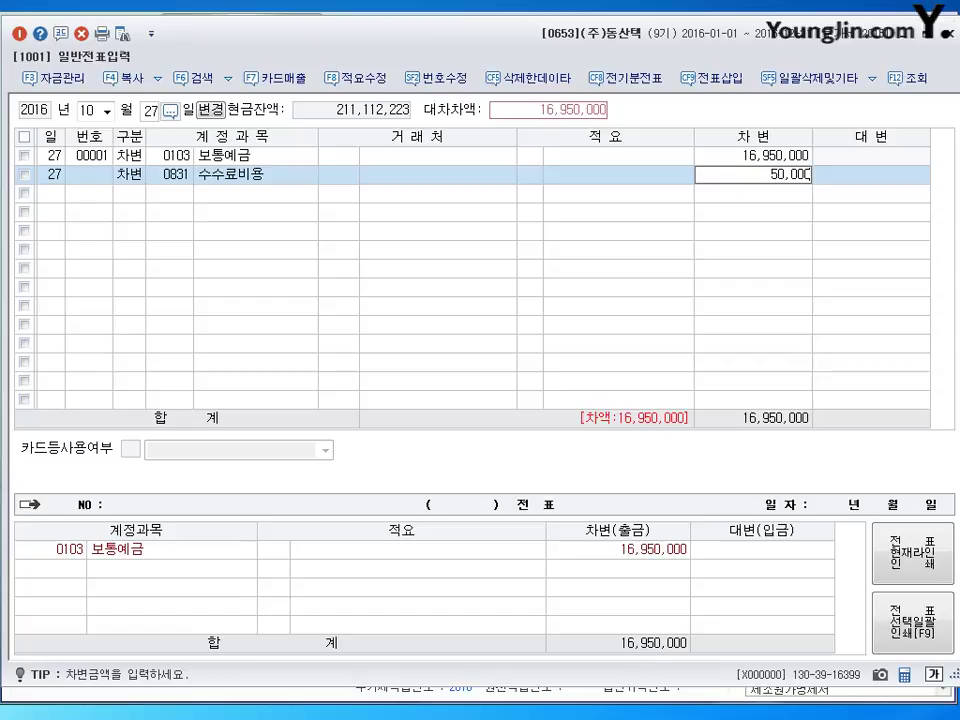
key(Return)
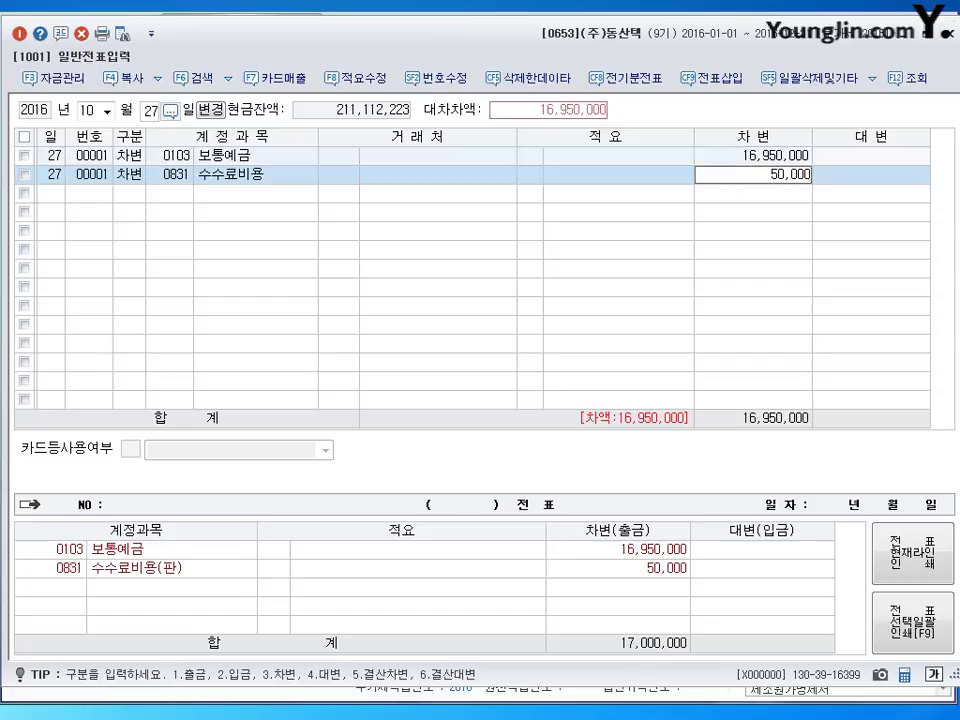
text(4)
key(Return)
text(110)
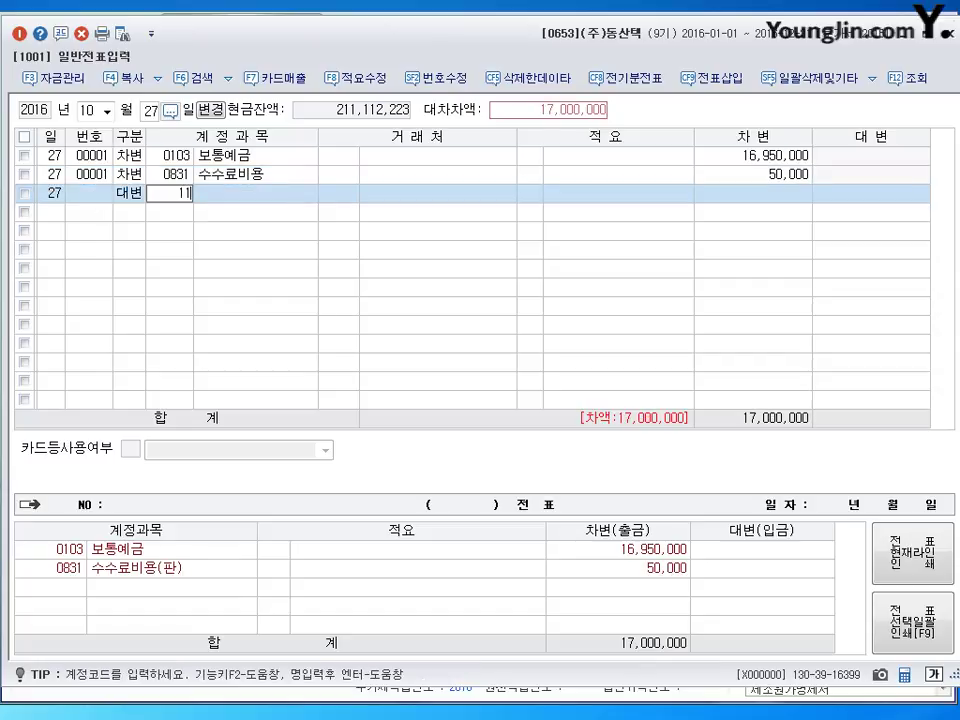
key(Return)
text(거래)
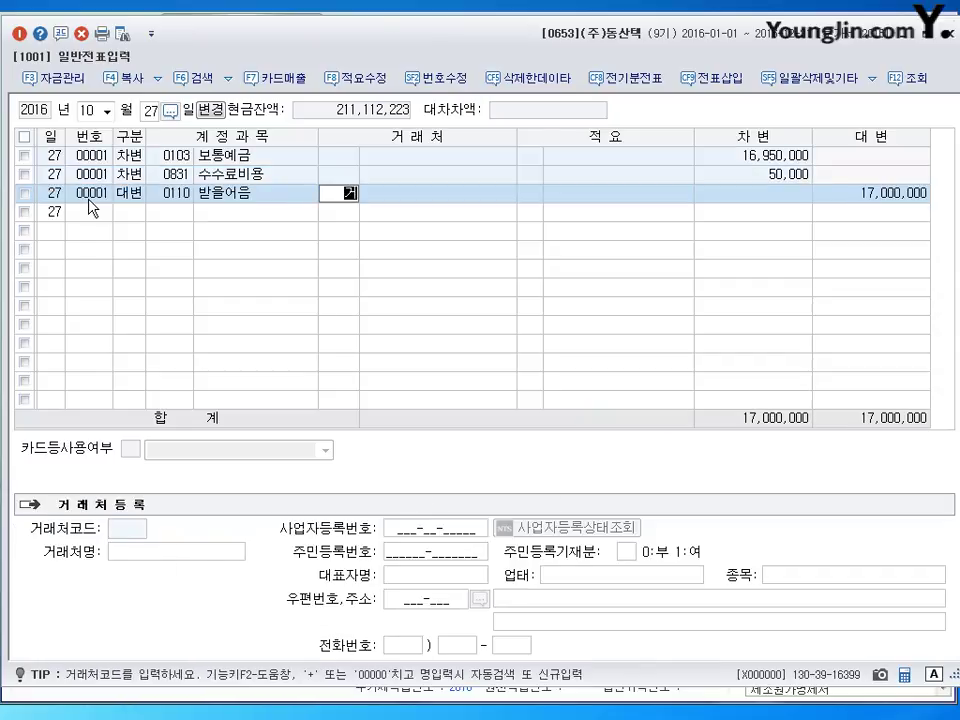
key(Return)
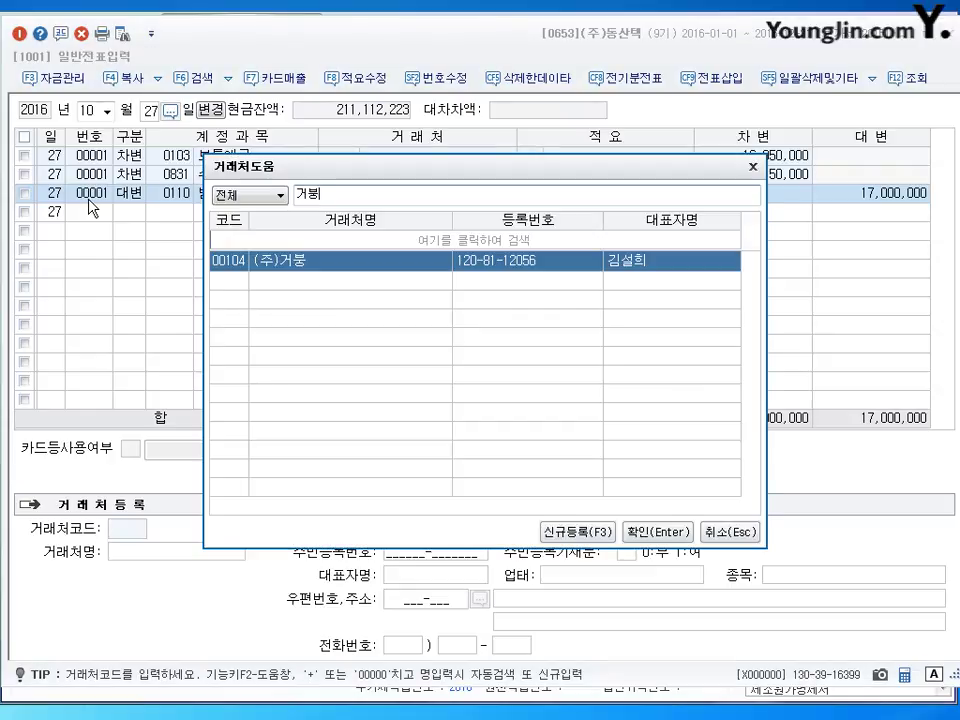
key(Return)
key(Return)
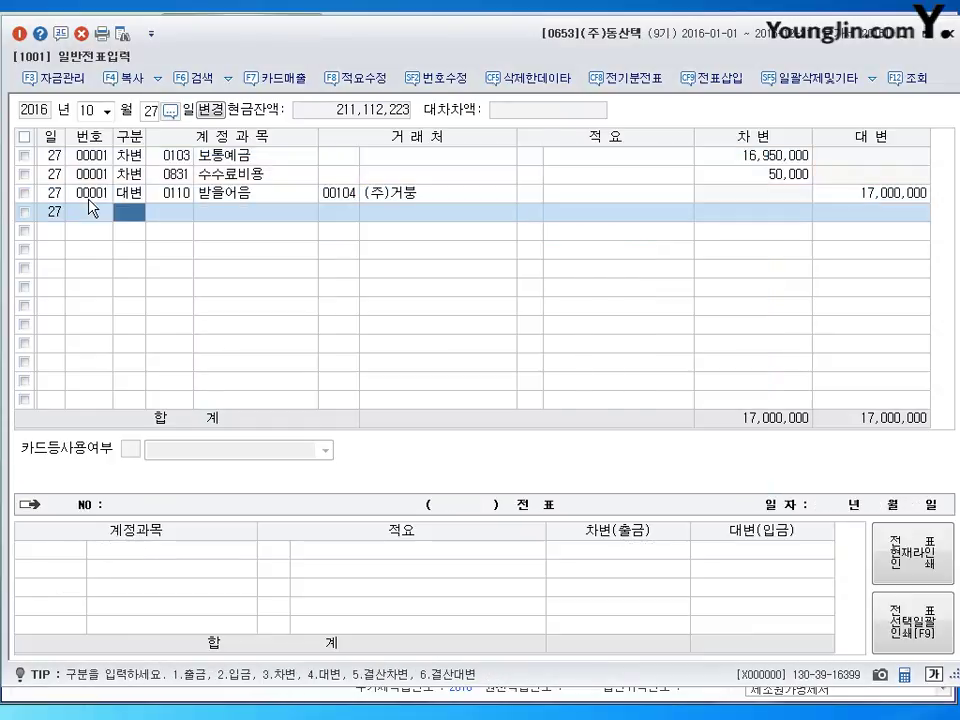
Review the balanced Oct 27 voucher lines and move to an empty line
key(Up)
key(Up)
key(Up)
key(Down)
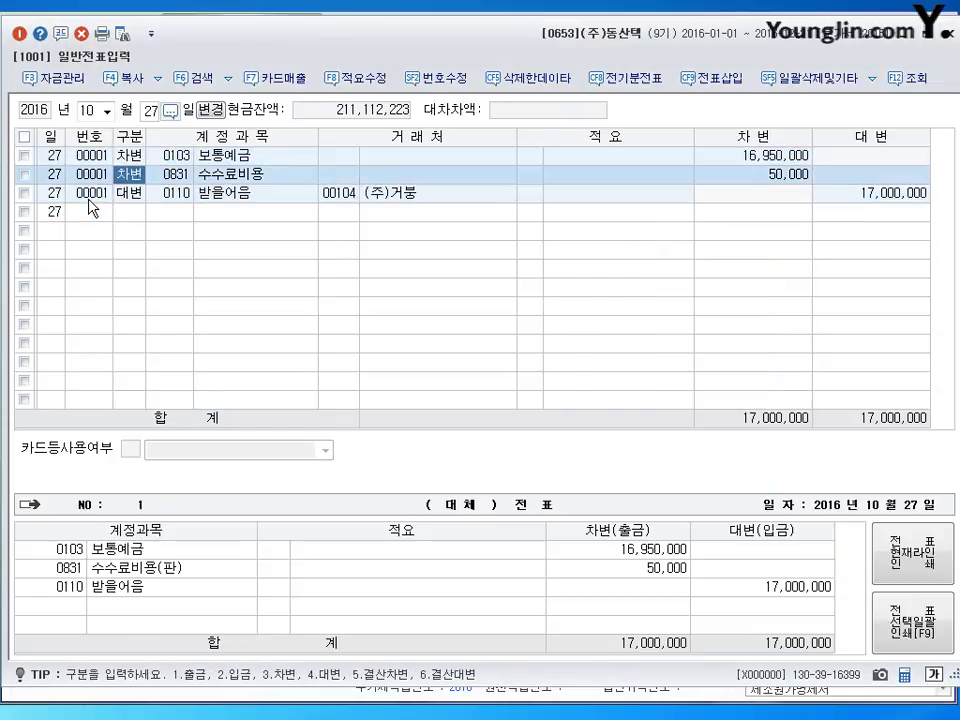
key(Up)
key(Down)
key(Down)
key(Up)
key(Up)
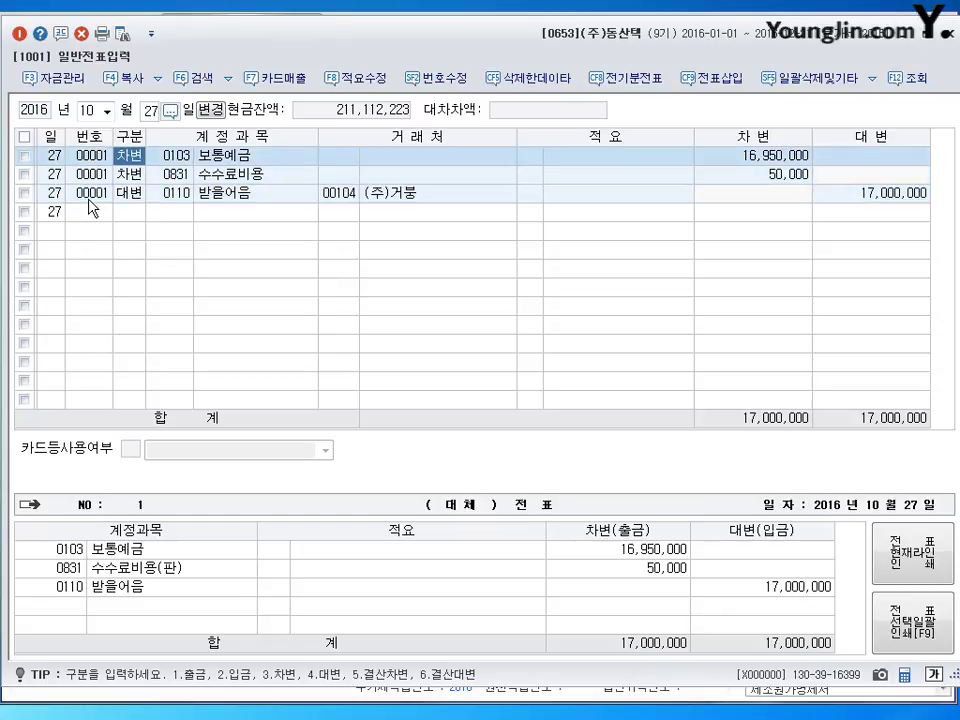
key(Down)
key(Down)
key(Up)
key(Up)
key(Down)
key(Down)
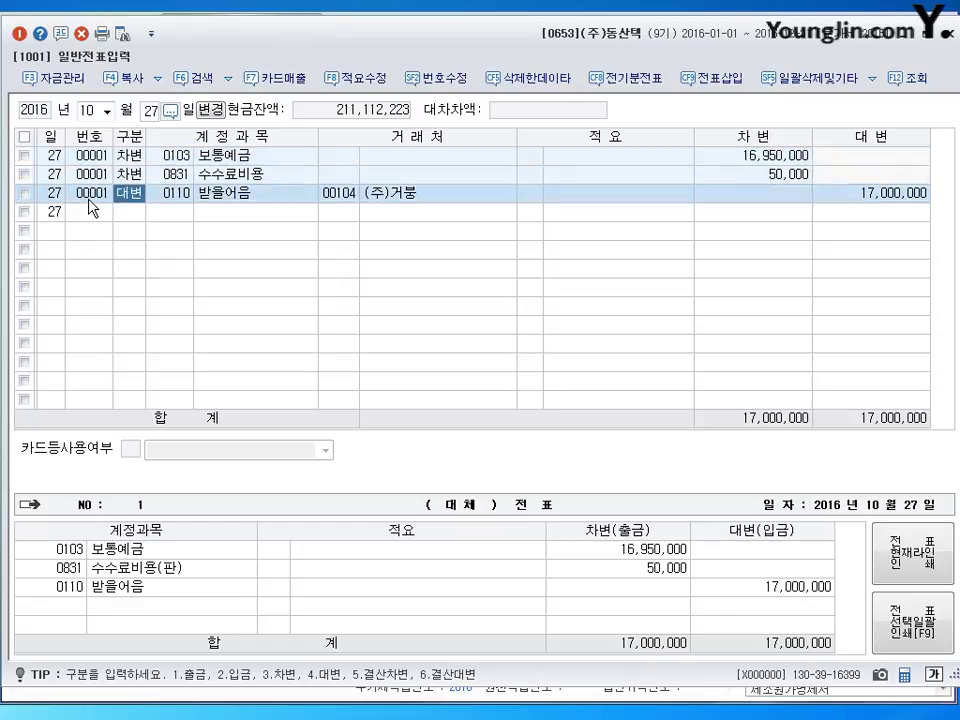
key(Down)
key(Up)
key(Up)
key(Up)
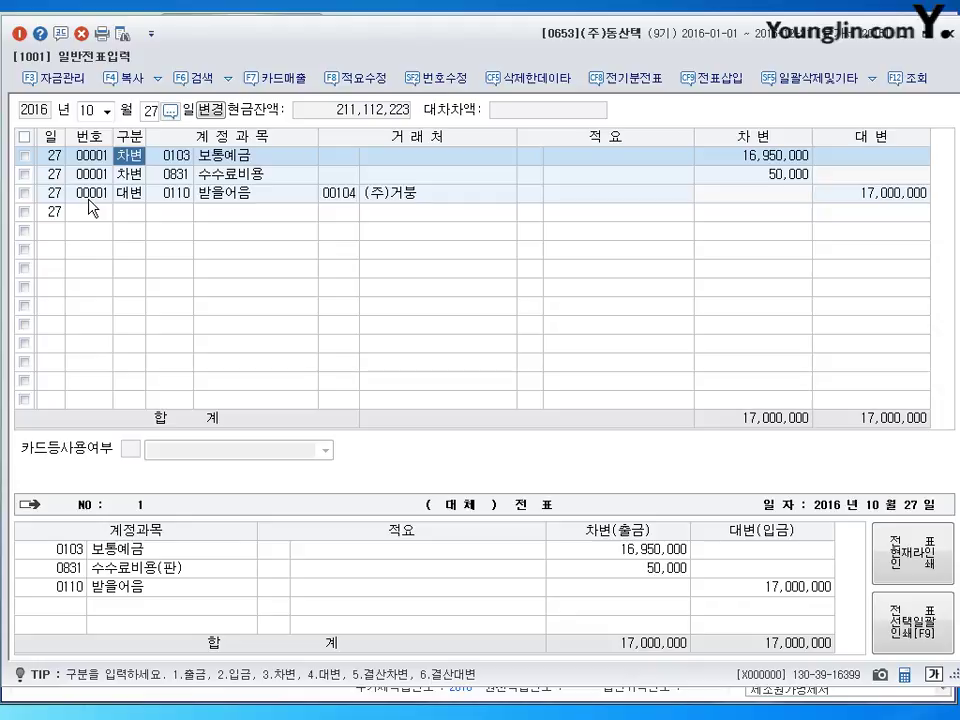
key(Down)
key(Down)
key(Down)
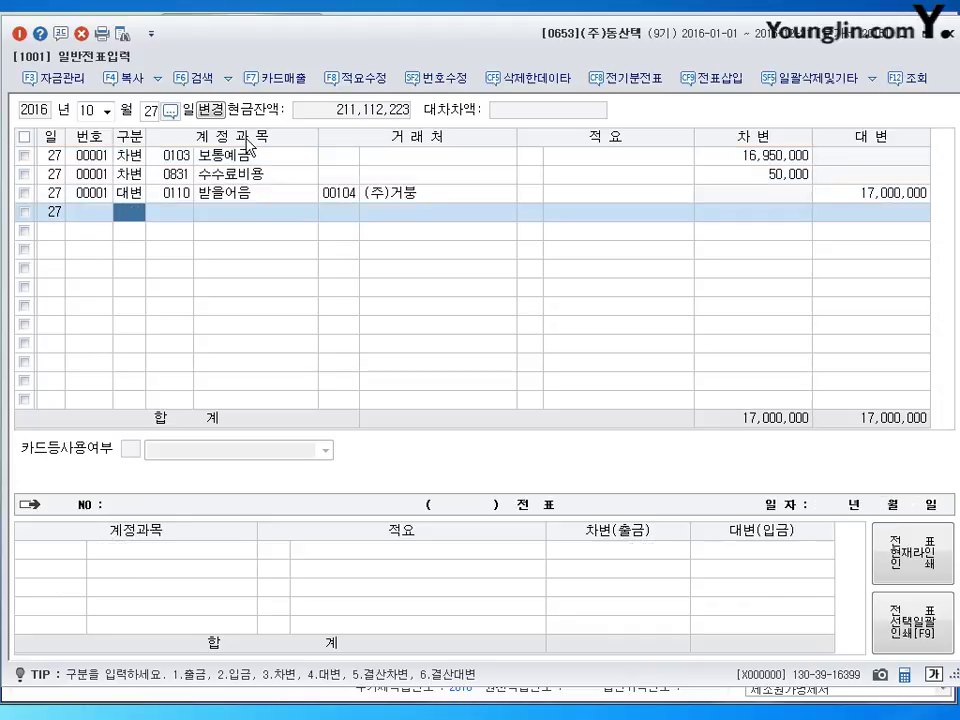
Leave general voucher entry and set the purchase/sales entry date to November 9
click(945, 30)
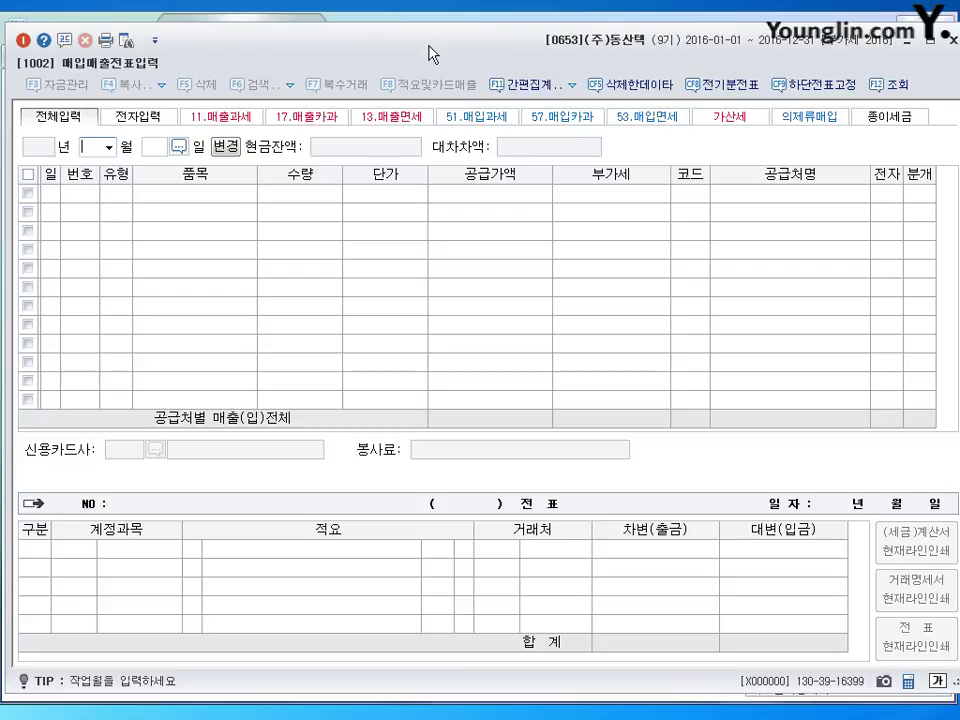
text(11)
key(Return)
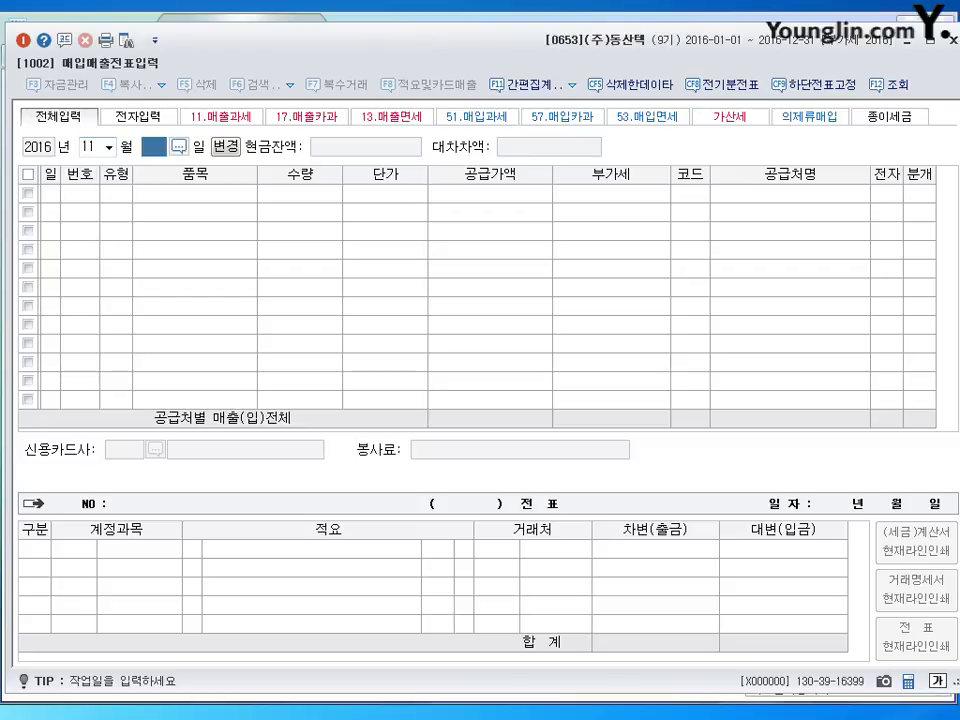
text(9)
key(Return)
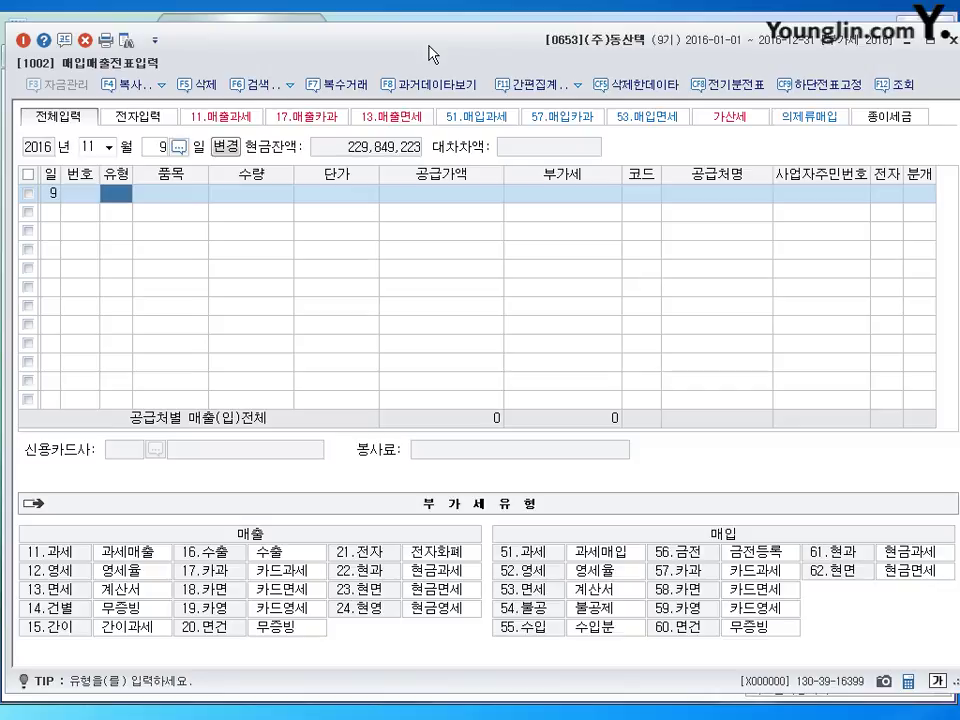
Enter a 과세 sale of 전자부품, 7,000,000 supply value, to (주)우주전자
text(11)
key(Return)
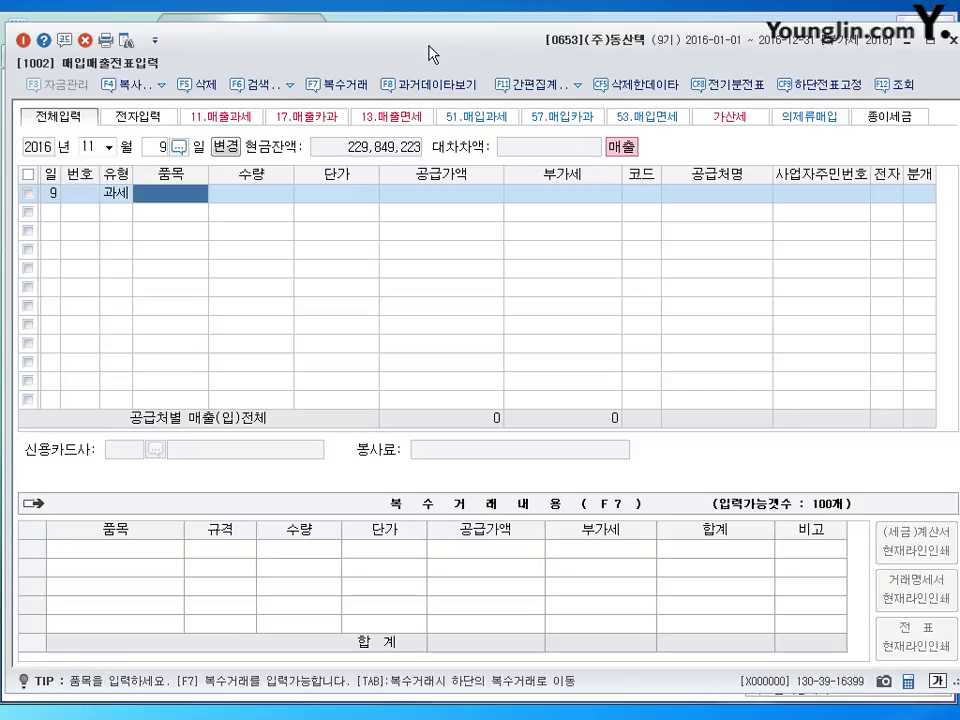
text(전자부품)
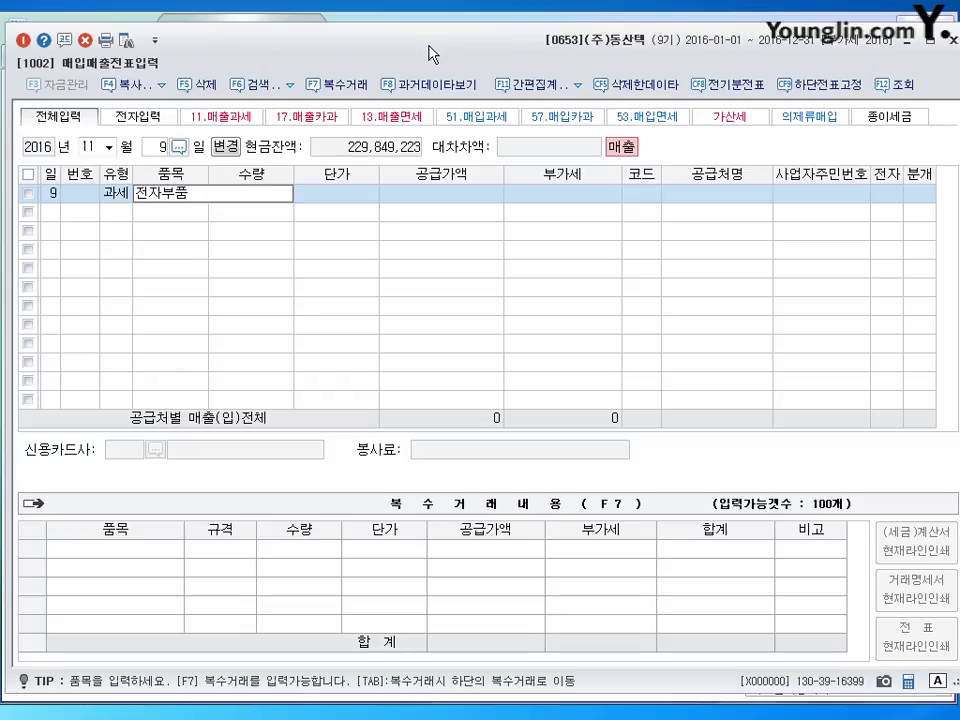
key(Return)
key(Return)
key(Return)
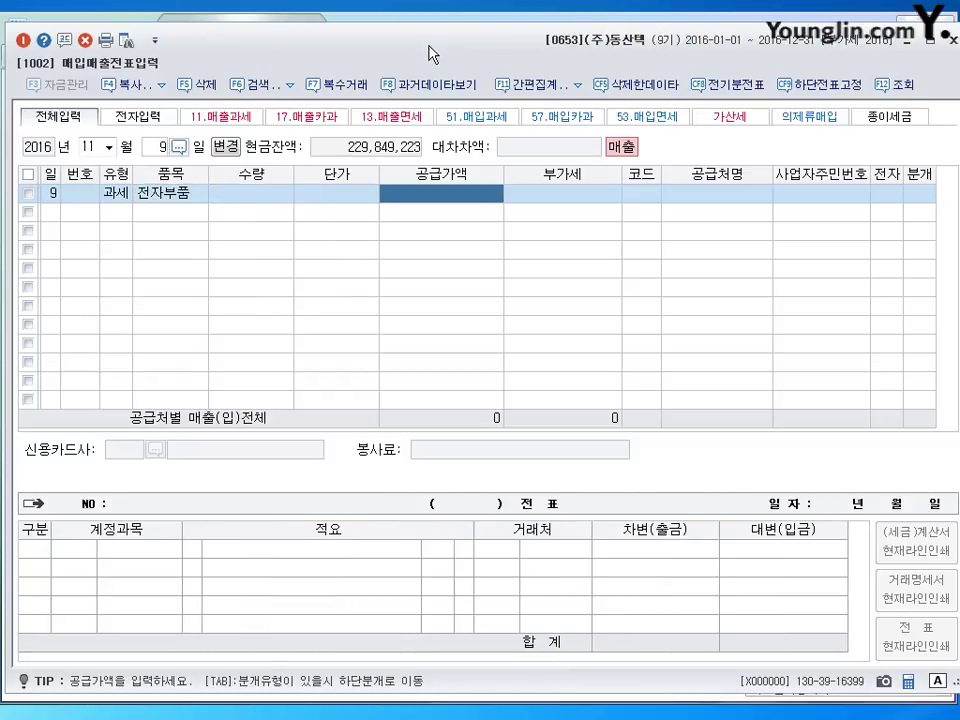
text(7000000)
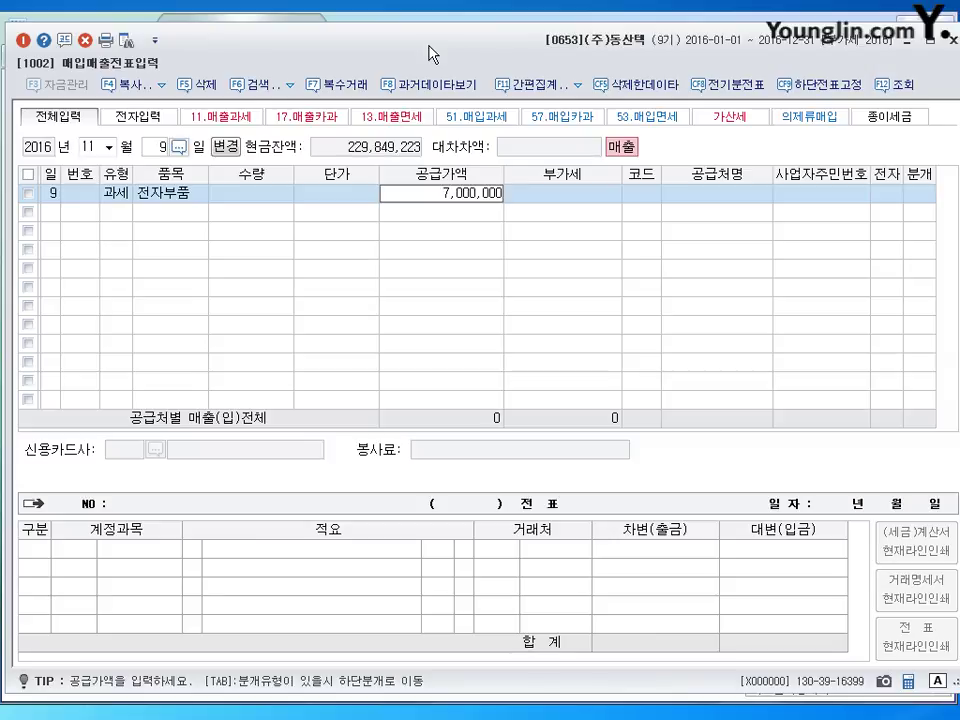
key(Return)
key(Return)
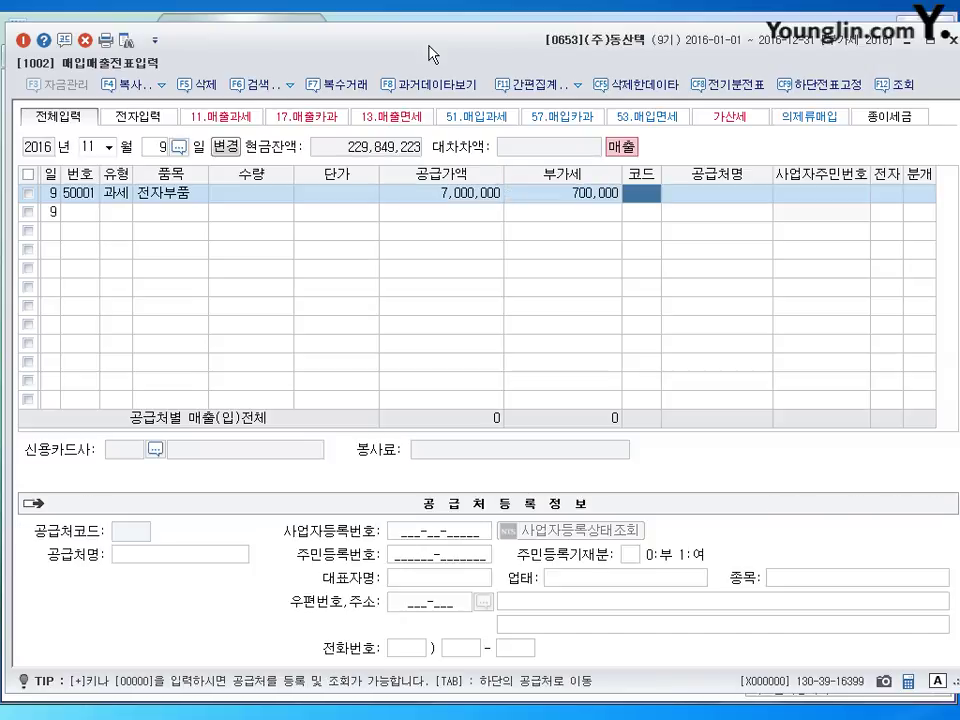
text(우ㅈ)
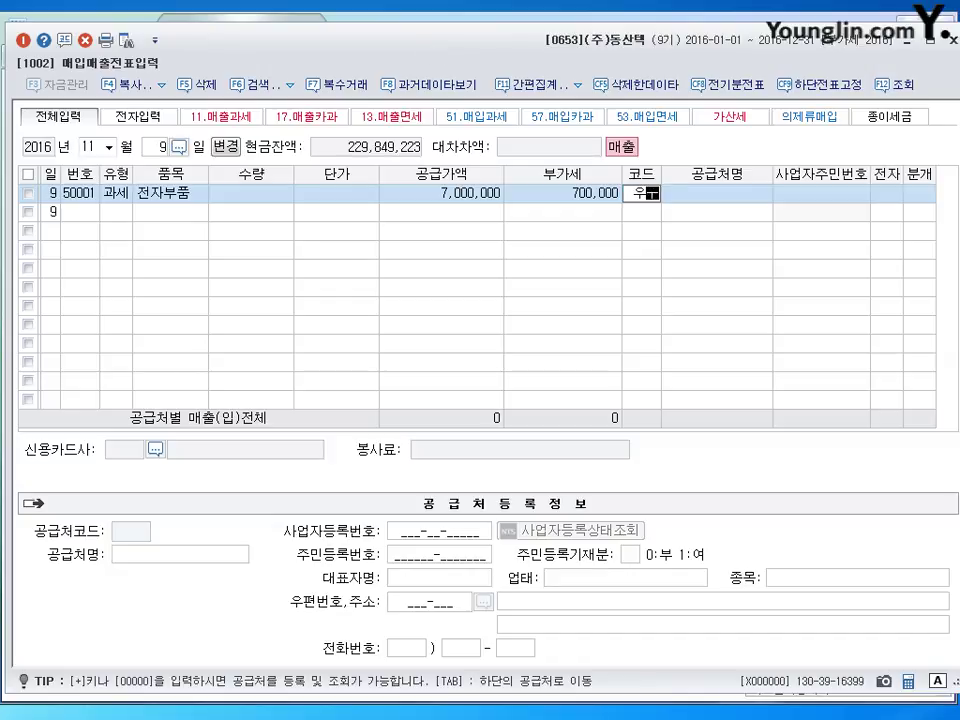
text(ㅜ)
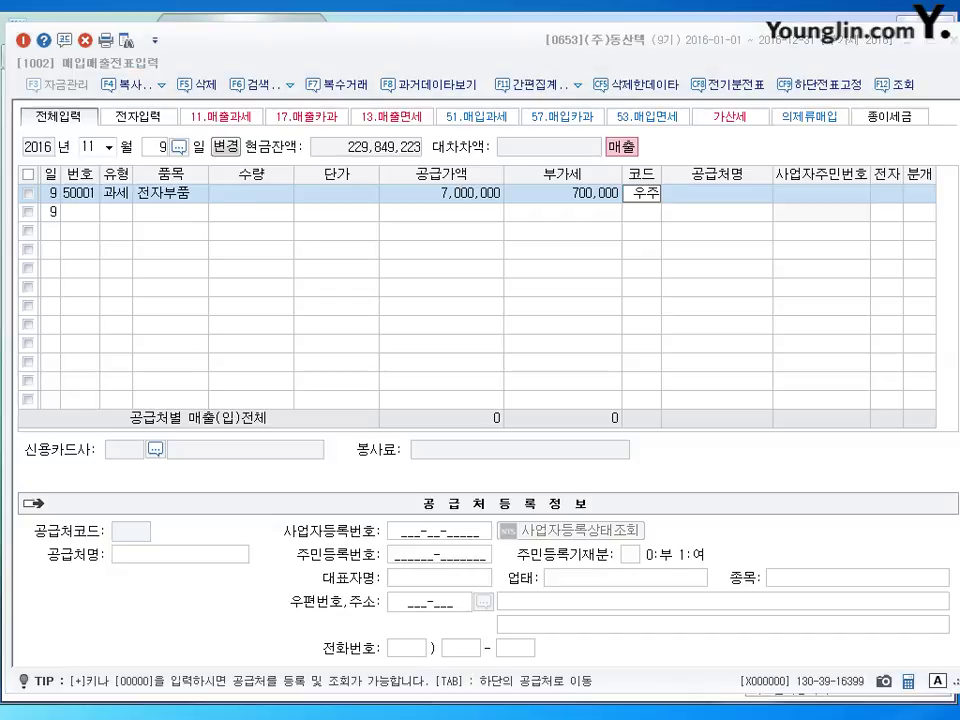
key(Return)
Mark the invoice as electronic (1) and choose the 혼합 journal type (3)
key(Return)
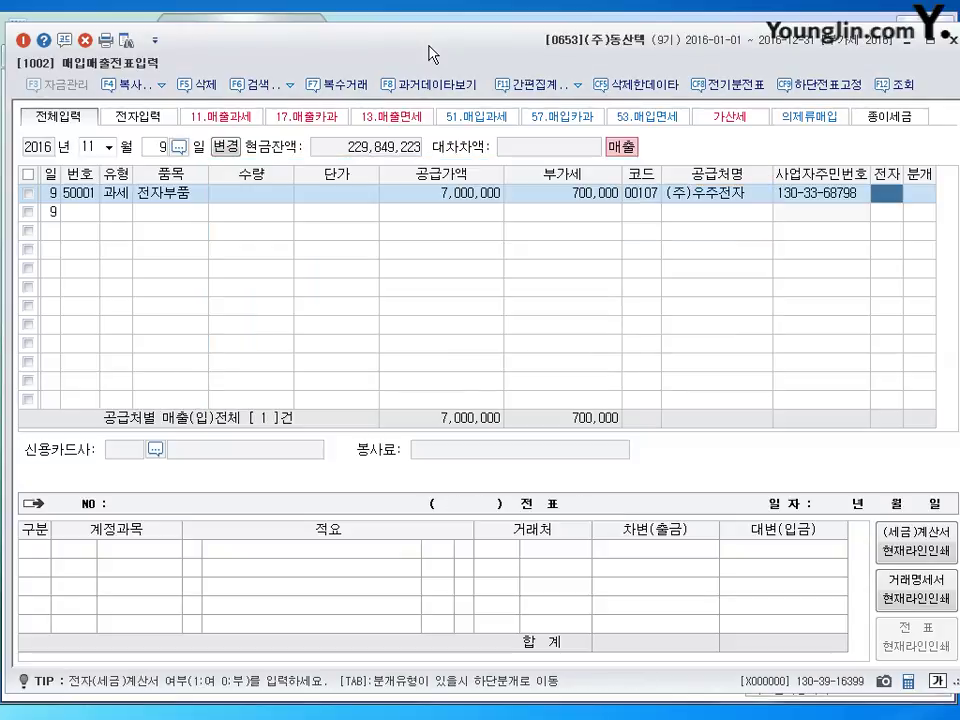
text(1)
key(Return)
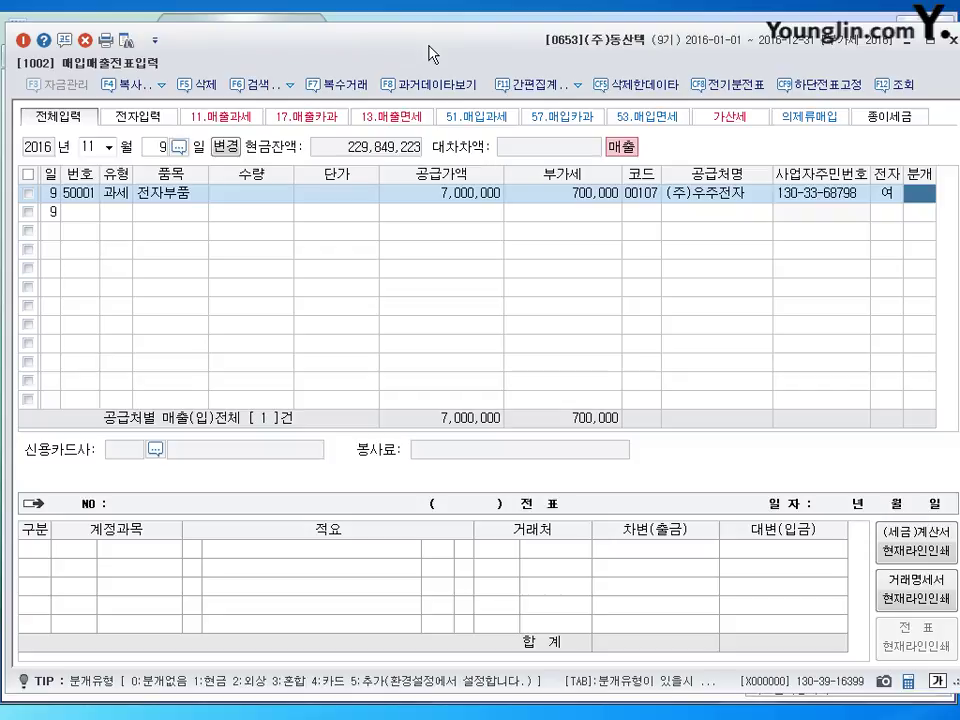
text(3)
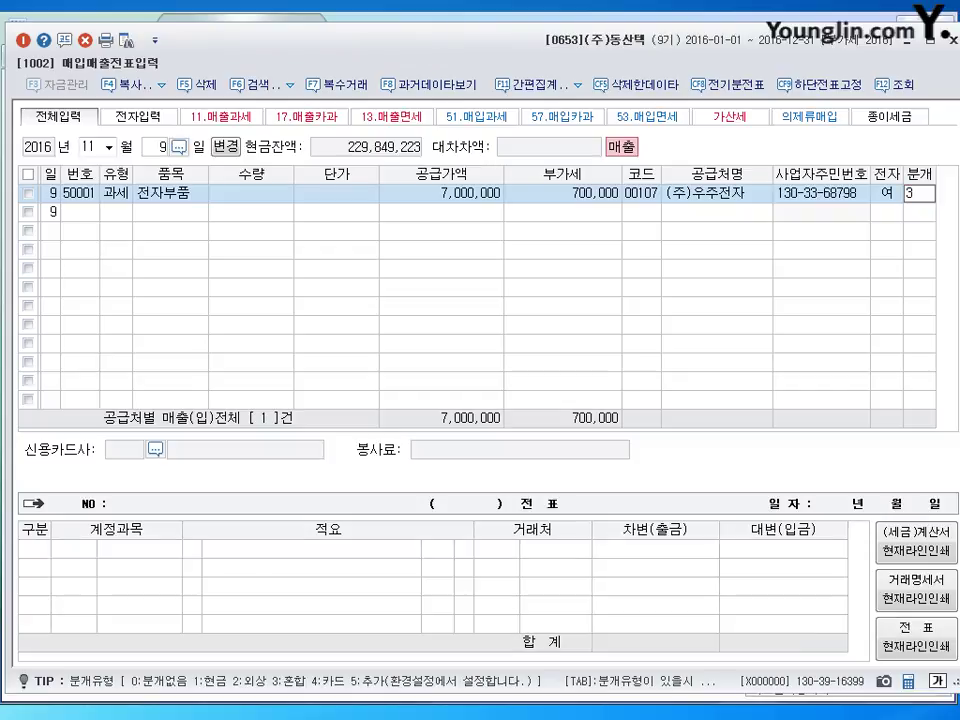
key(Return)
key(Return)
Debit 0101 현금 2,700,000 and 0108 외상매출금 5,000,000 to balance the 7,700,000 sale
key(Return)
key(Return)
text(3)
key(Return)
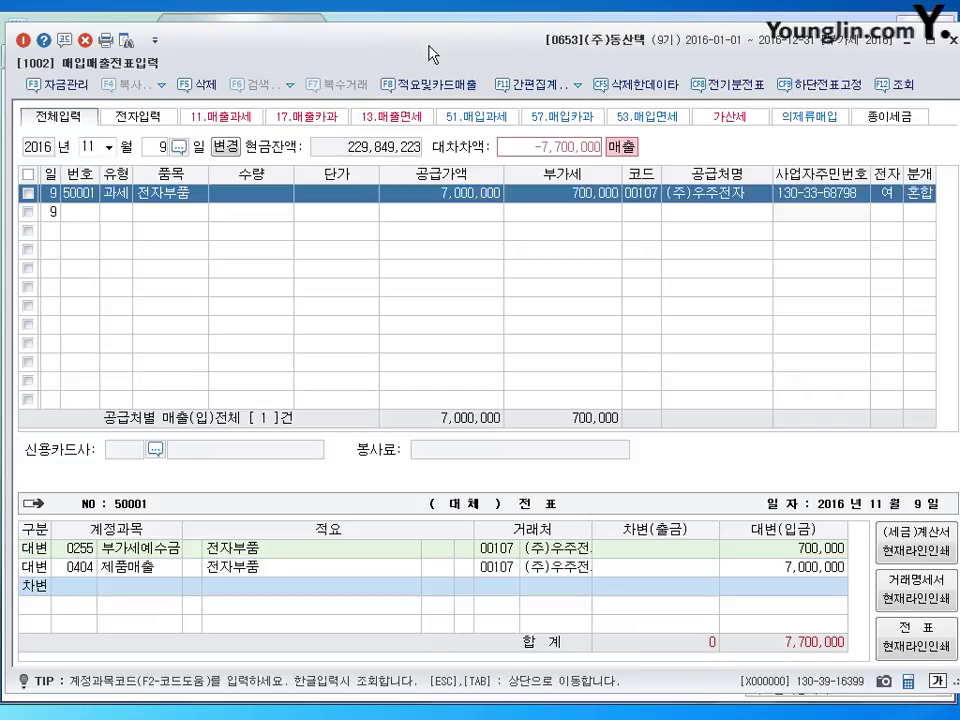
text(101)
key(Return)
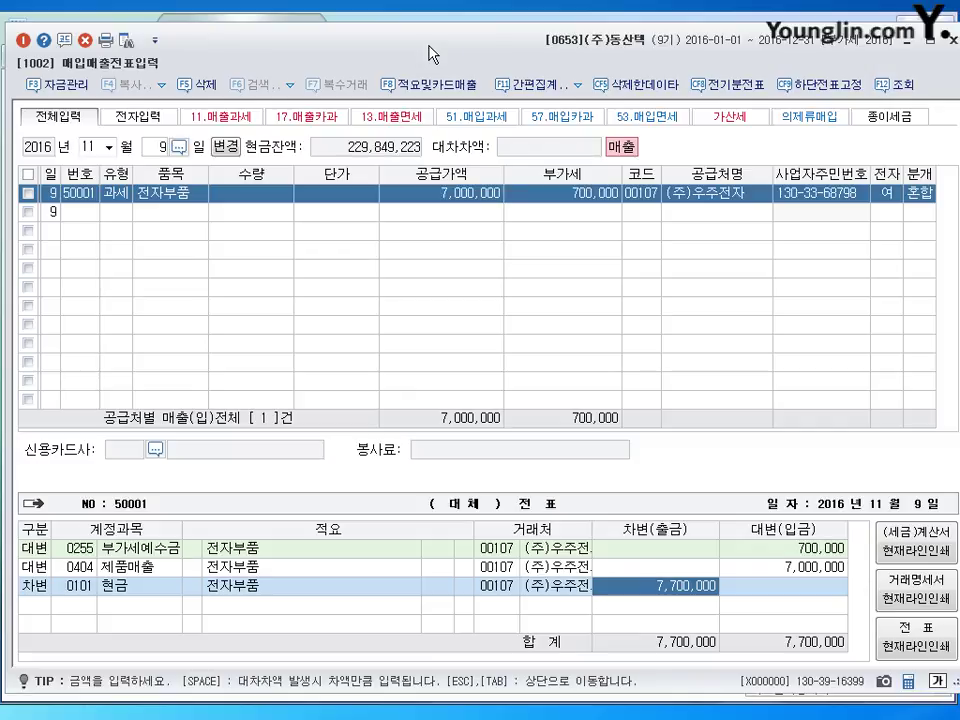
text(2700000)
key(Return)
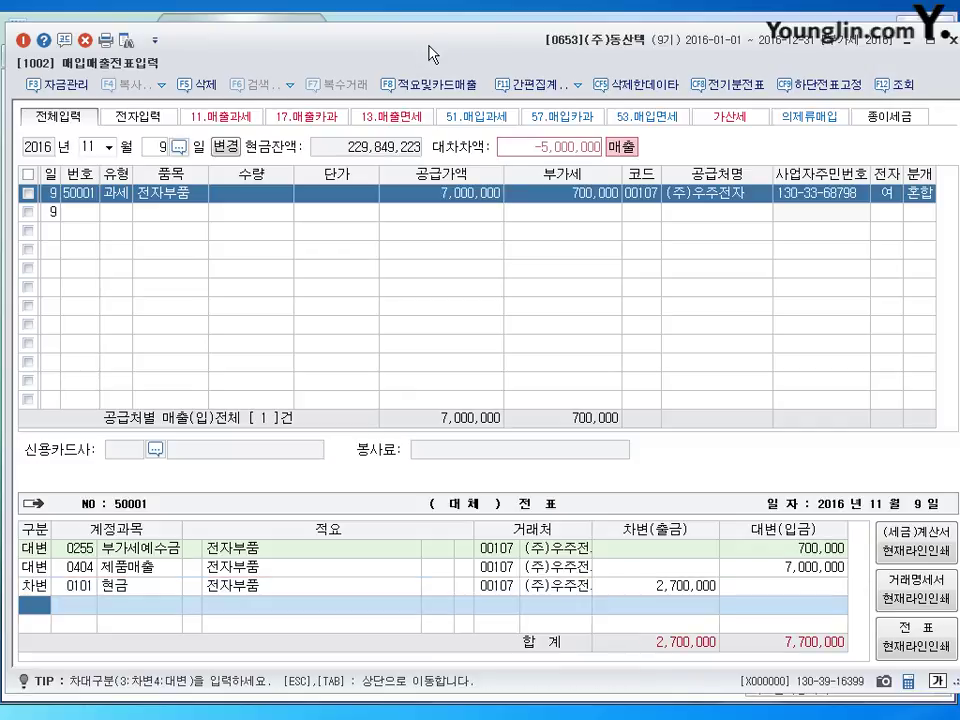
text(3)
key(Return)
text(108)
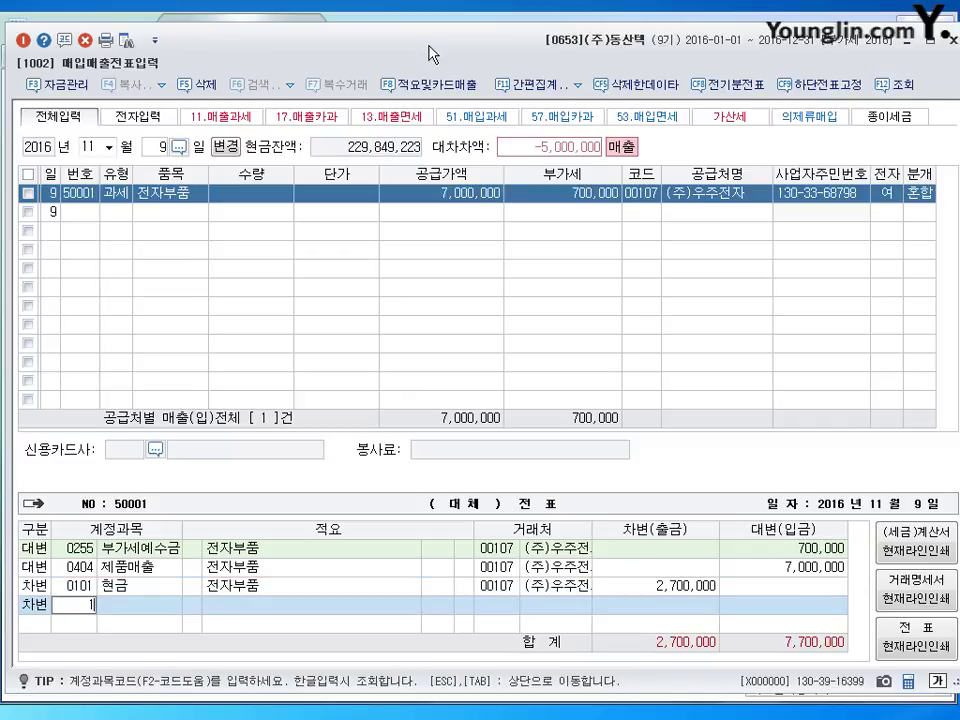
key(Return)
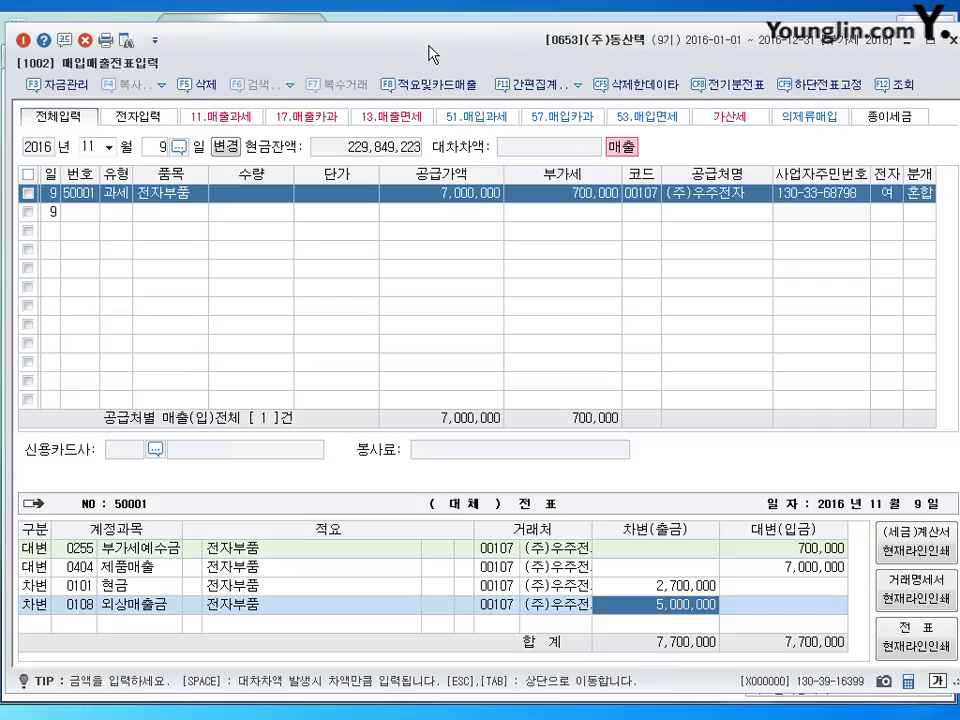
key(Return)
key(shift+Tab)
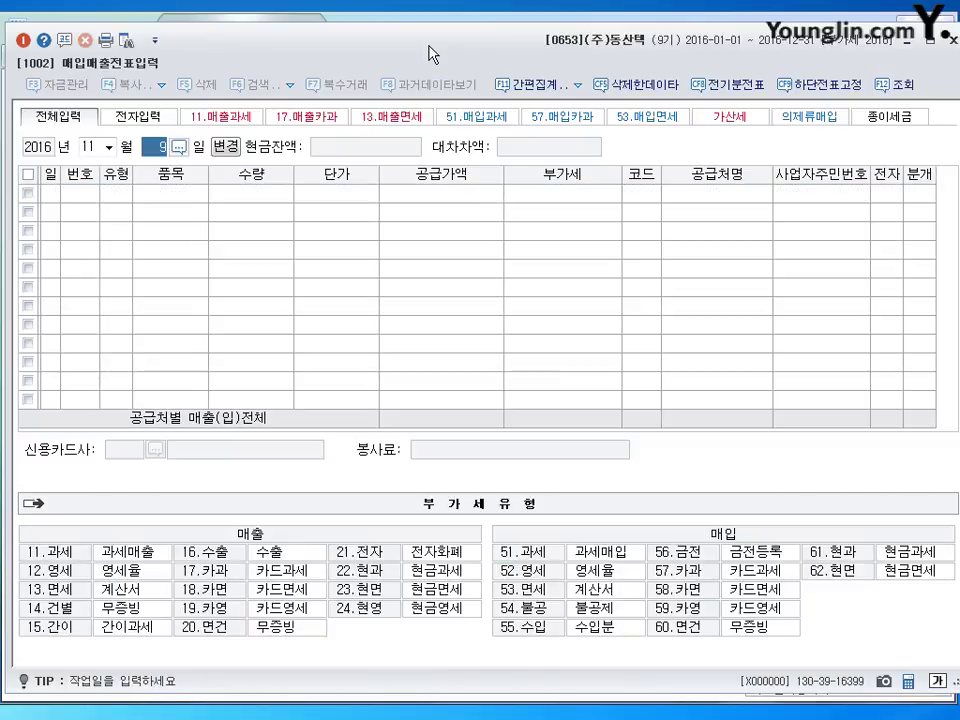
Move the voucher list to day 12, November 2016
text(12)
key(Return)
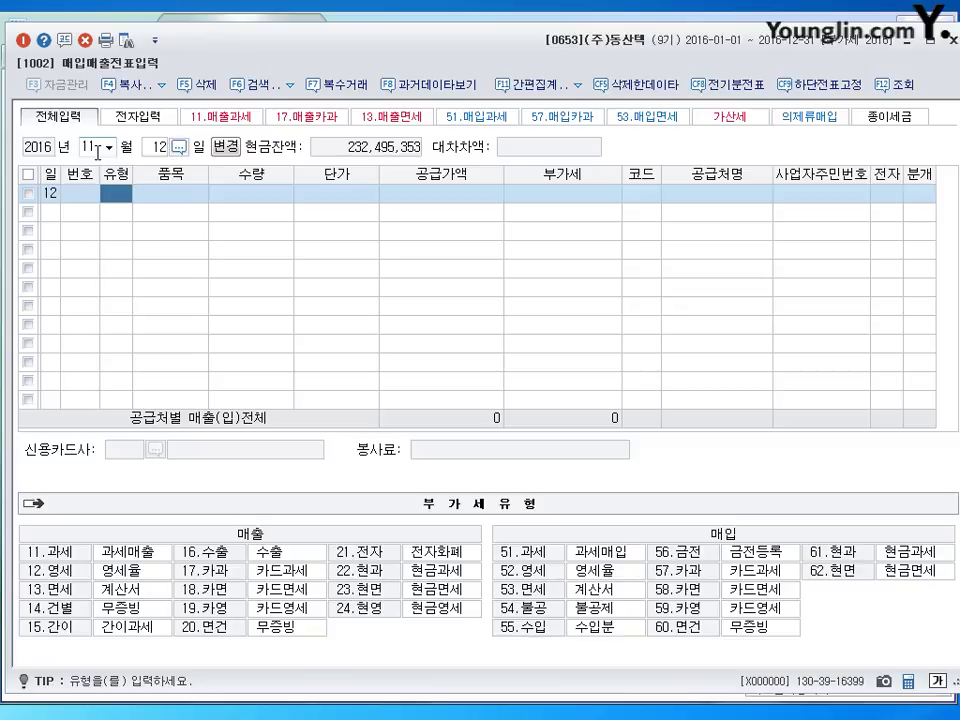
Enter a type 54 불공 purchase of 냉장고 with 5,000,000 supply value
text(54)
key(Return)
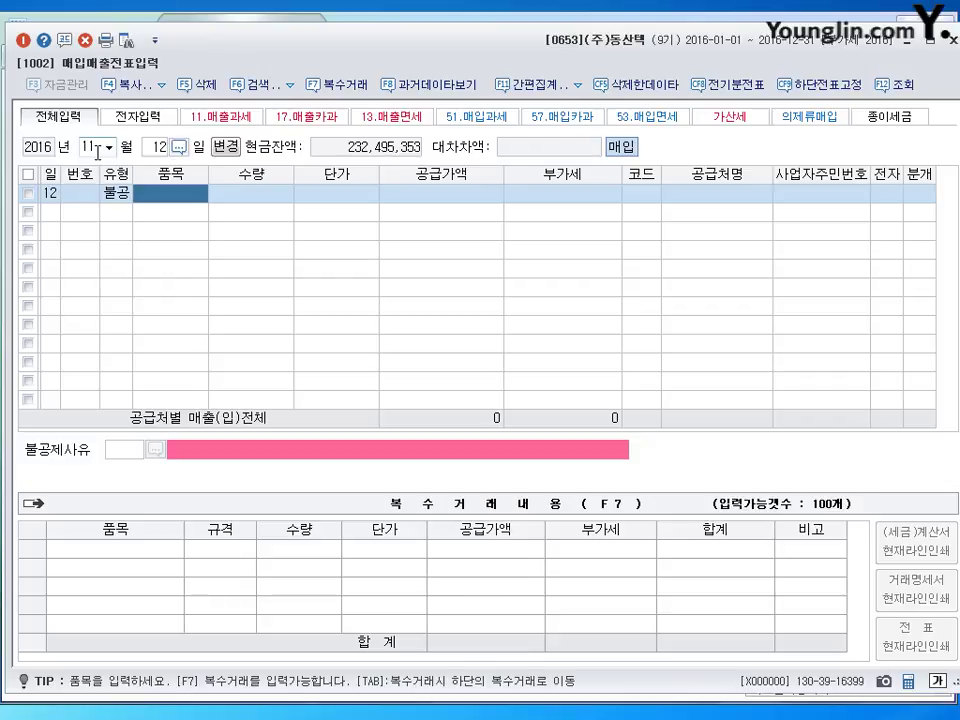
text(냉장고)
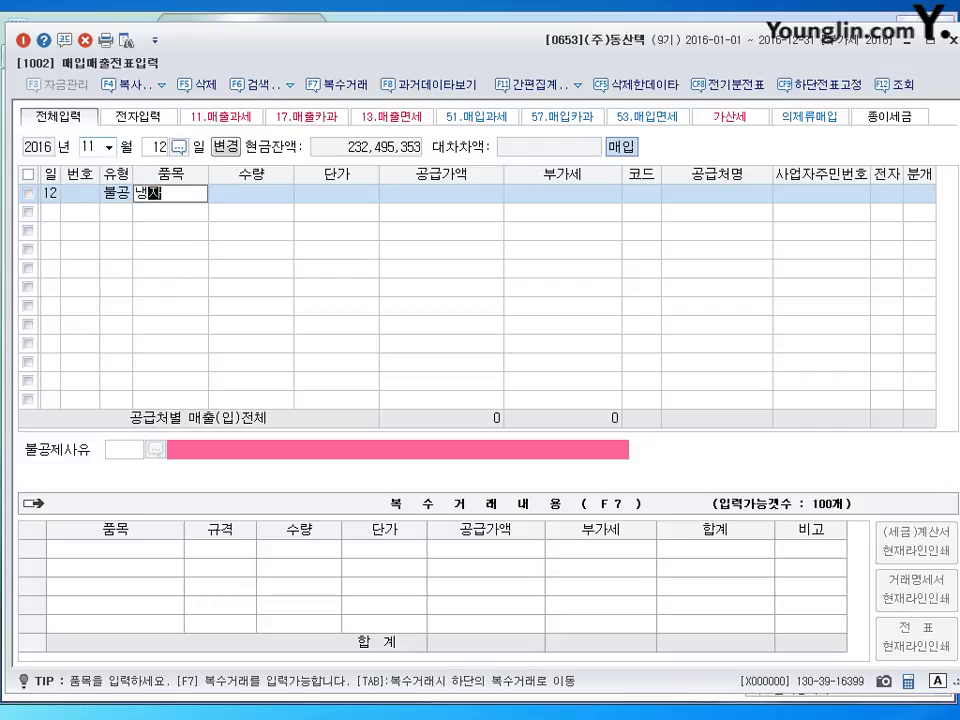
key(Return)
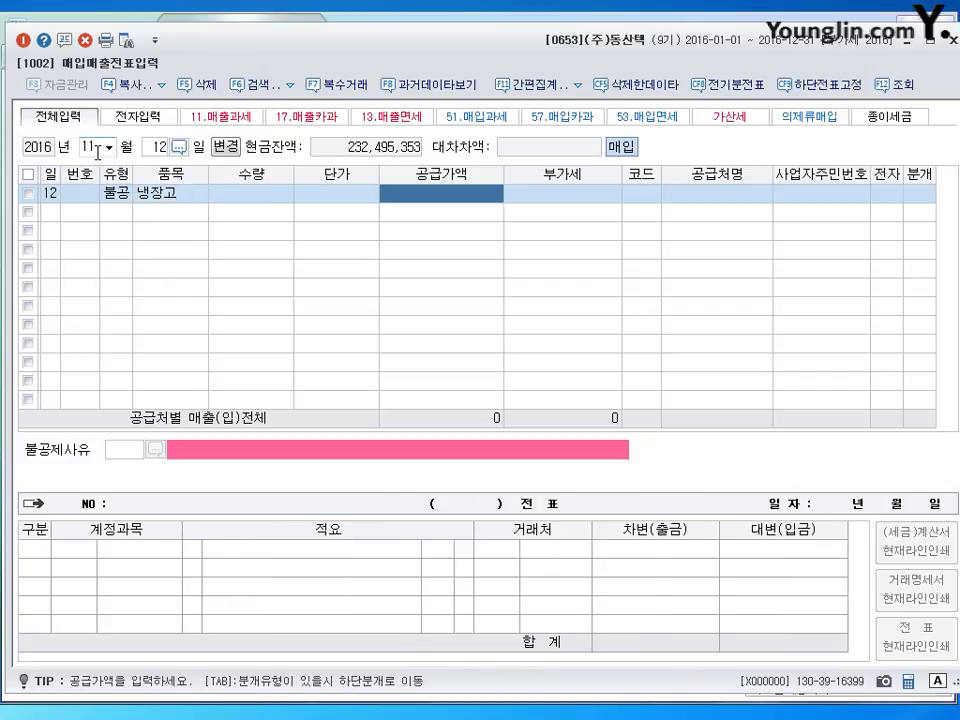
text(5000000)
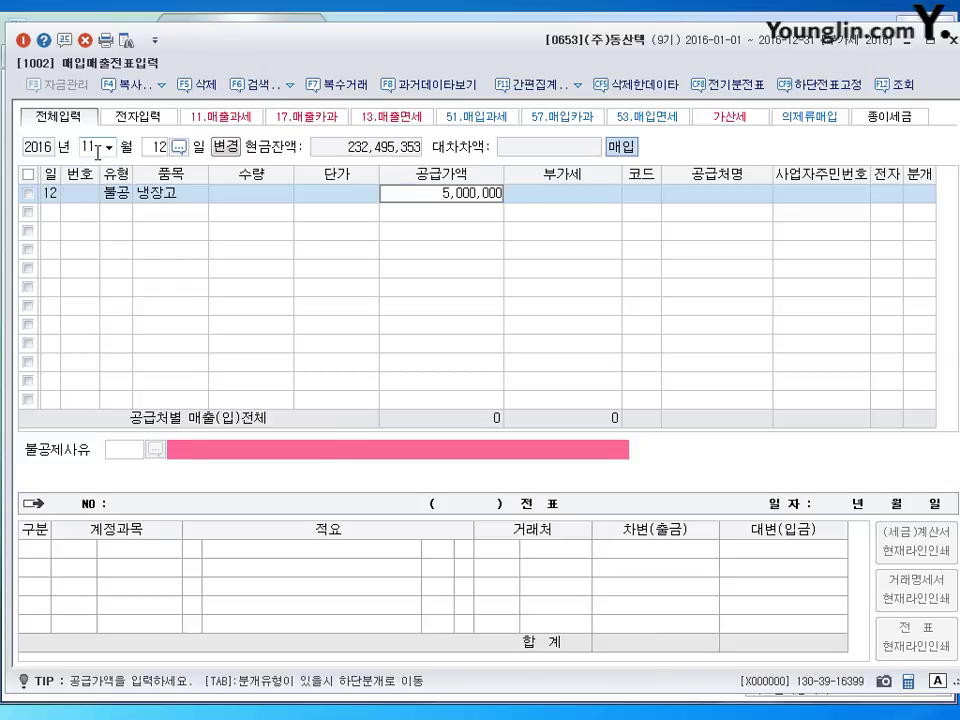
key(Return)
key(Return)
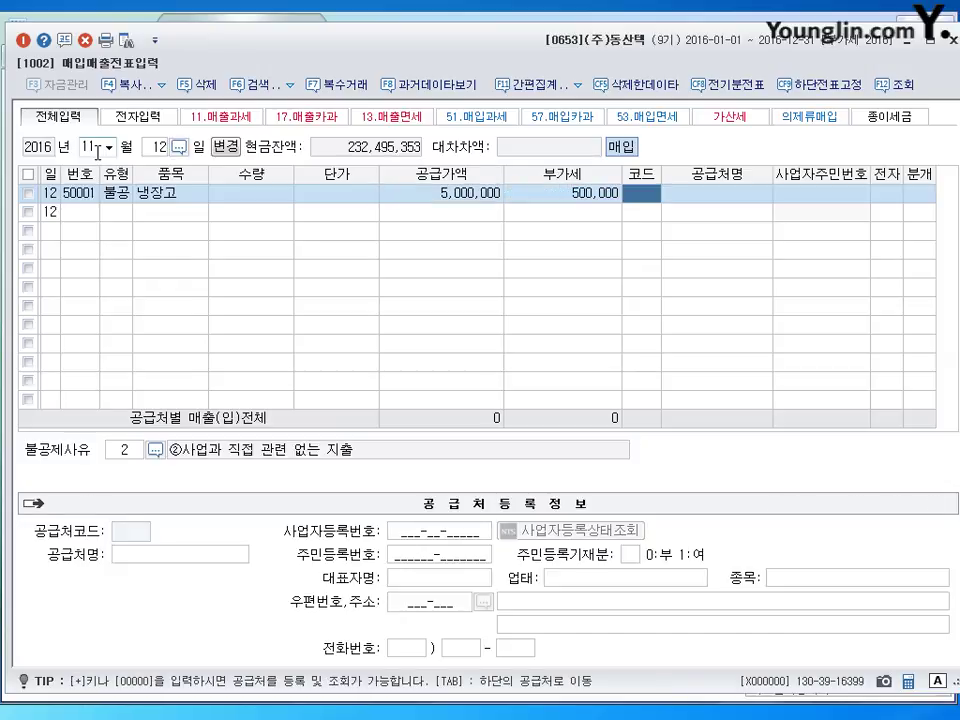
Choose supplier (주)전자월드 (00108) and mark the invoice as electronic
text(전자)
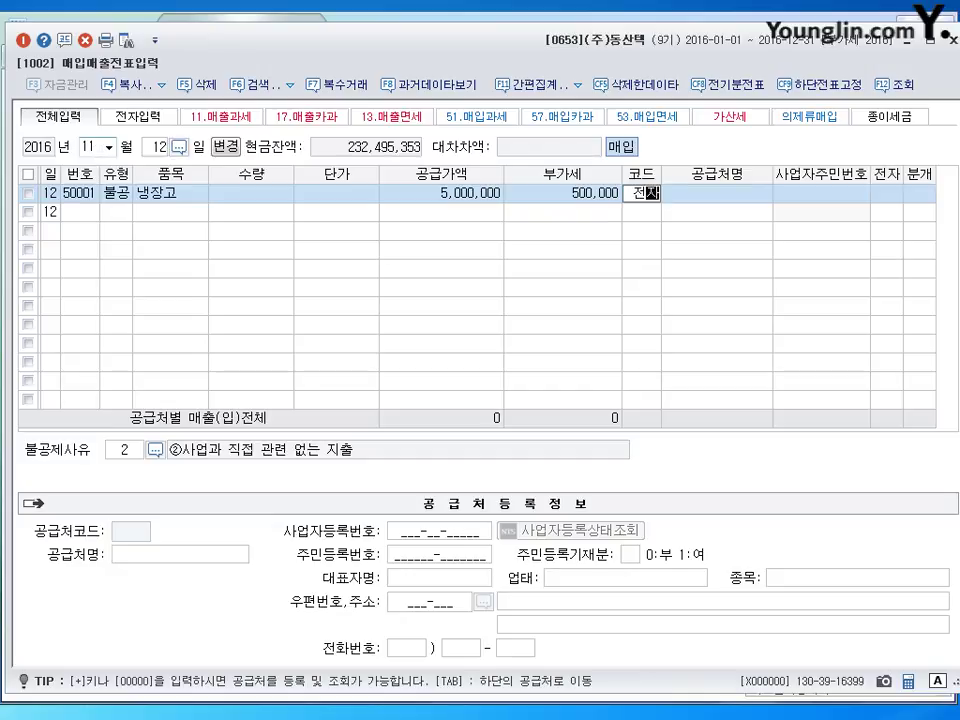
key(Return)
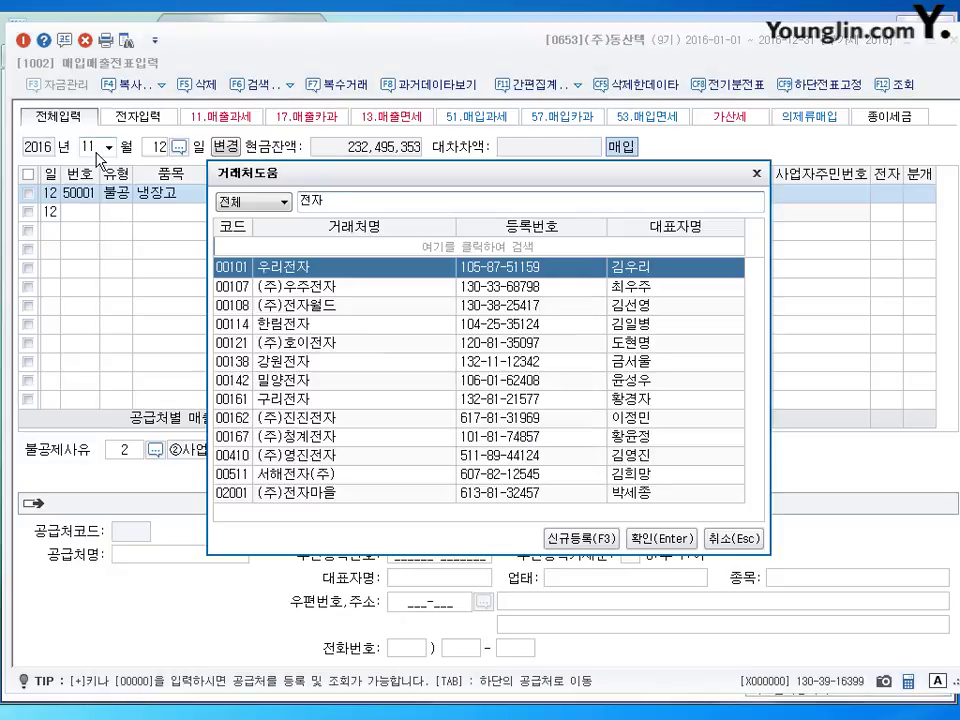
key(Down)
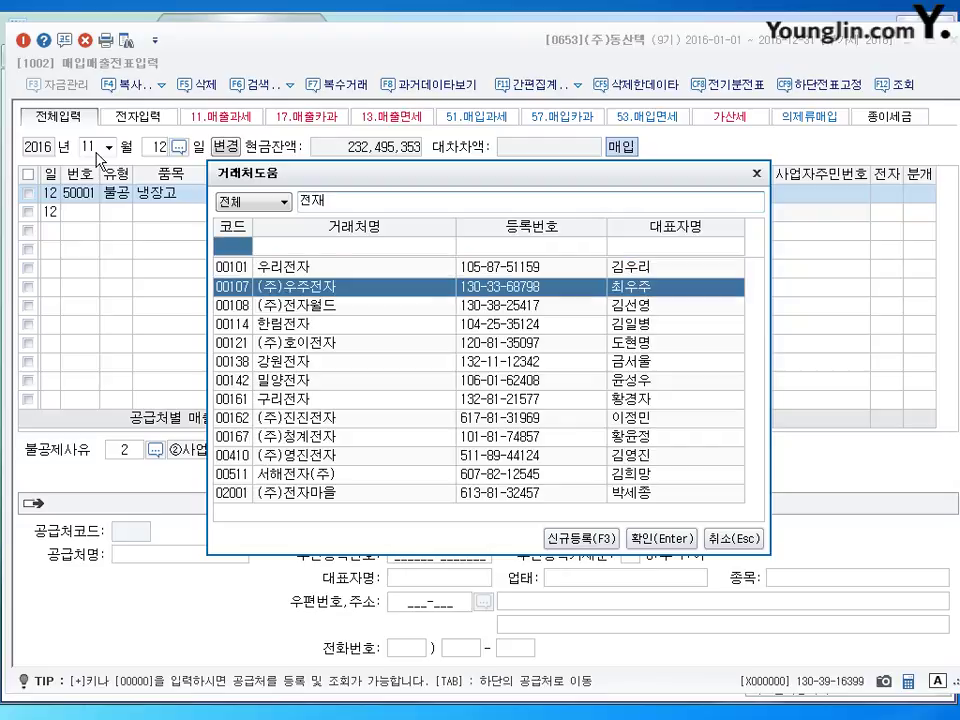
key(Down)
key(Return)
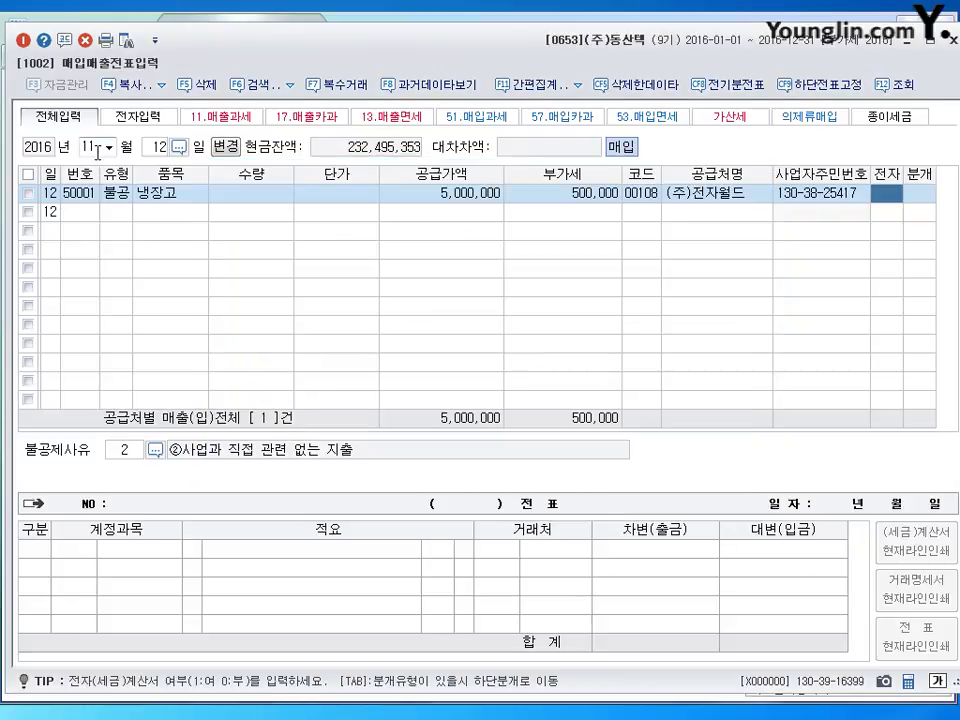
text(1)
key(Return)
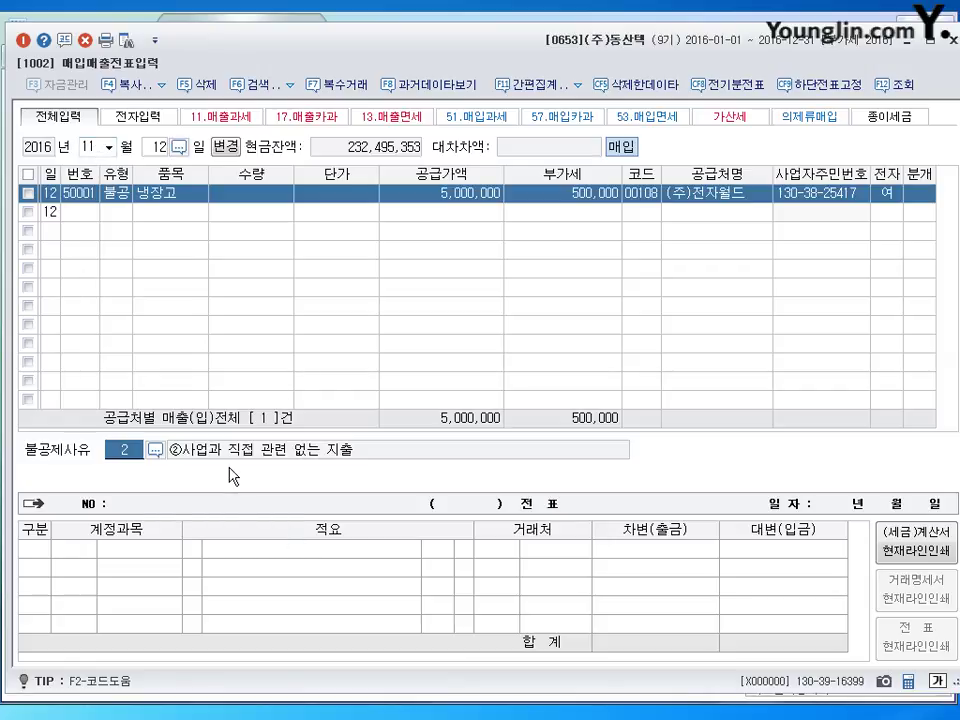
Book a 혼합 journal: 0134 가지급금 debit and 0102 당좌예금 credit of 5,500,000
key(Return)
text(3)
key(Return)
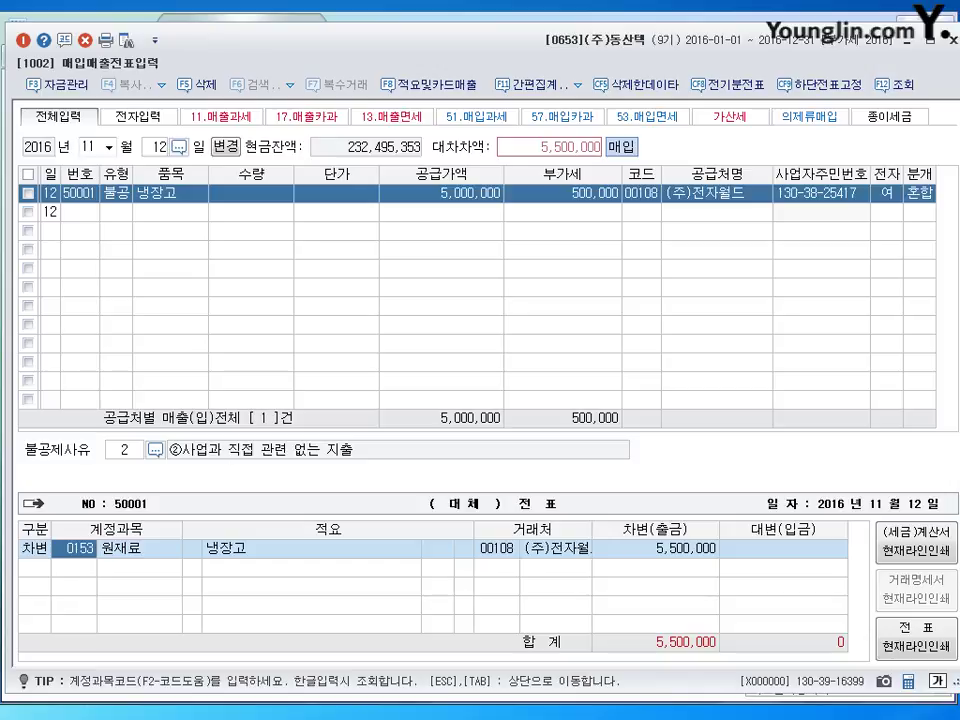
text(134)
key(Return)
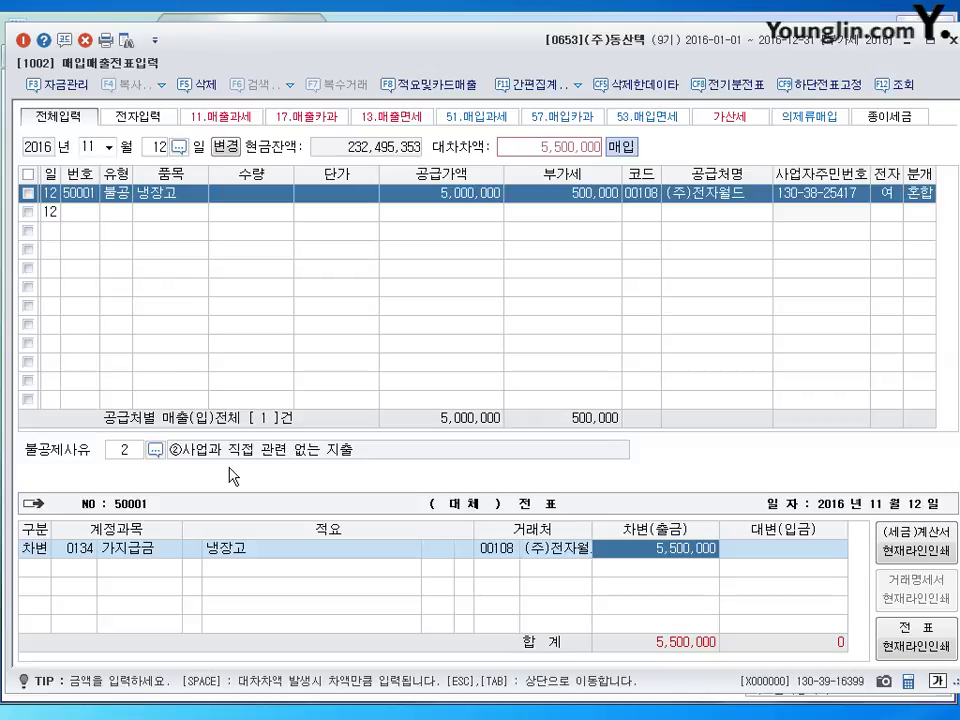
key(Left)
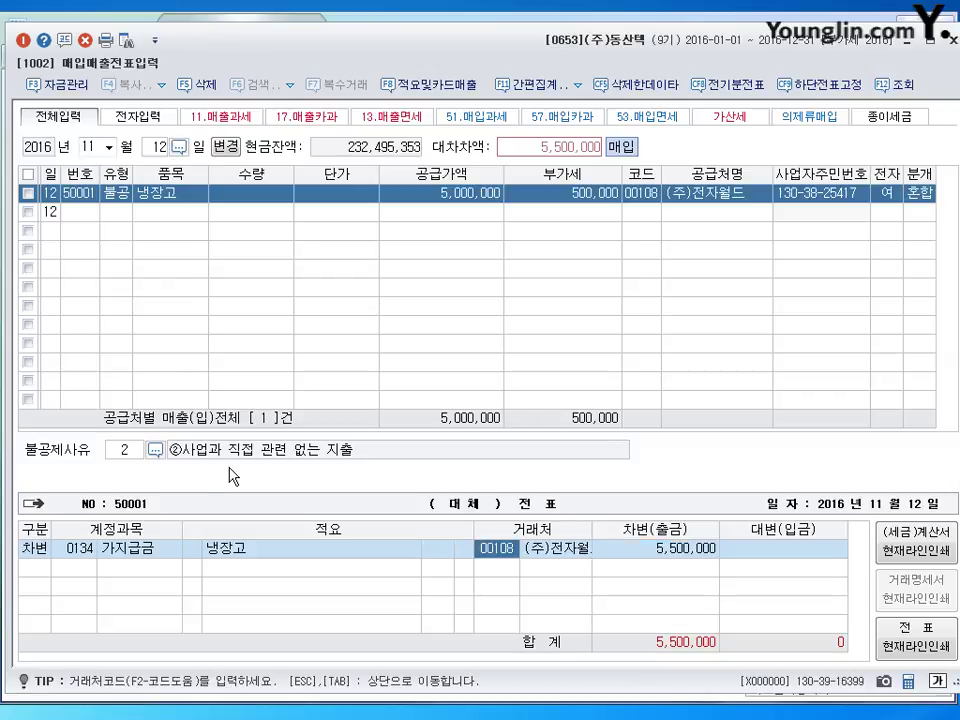
key(Return)
key(Return)
key(Return)
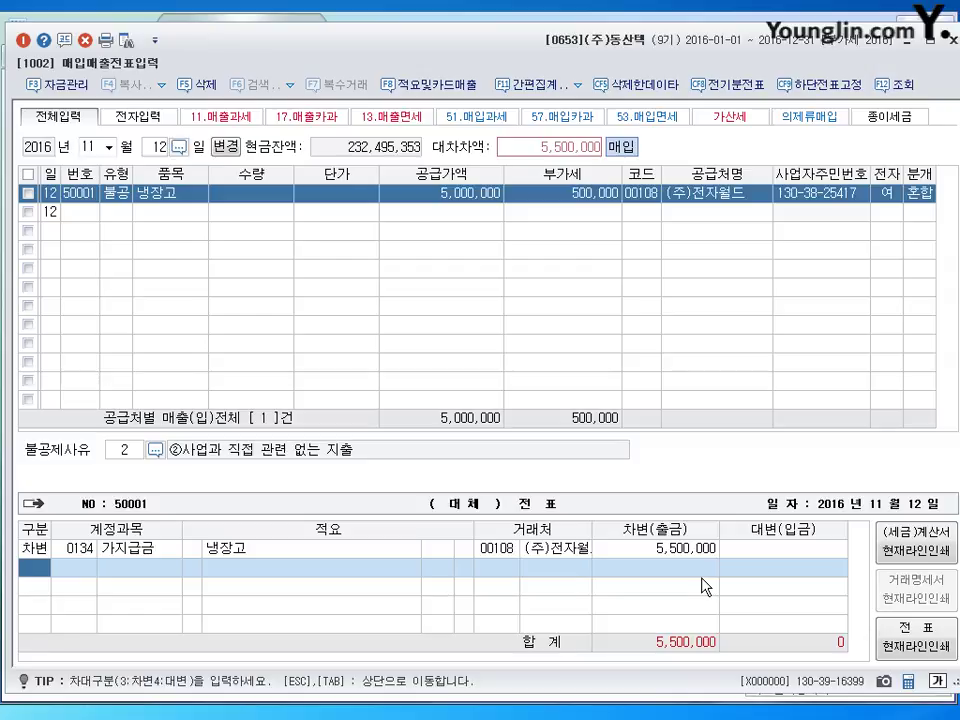
text(4102)
key(Return)
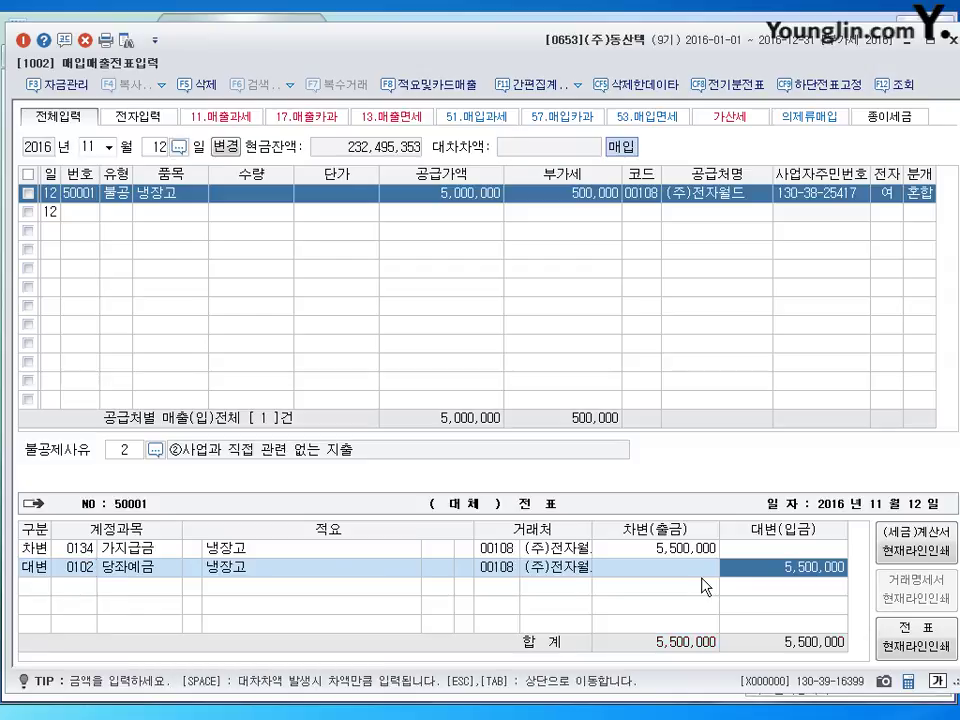
Clear the debit line's partner and enter code 00000 to register a new one
key(Left)
key(Left)
key(Left)
key(Up)
key(Right)
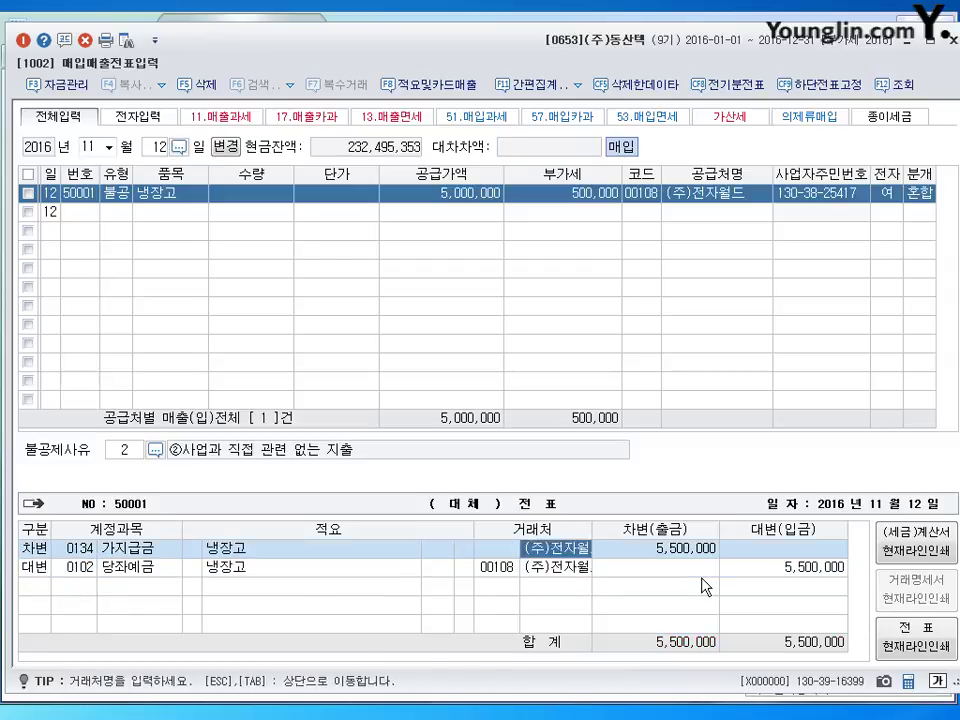
key(Delete)
key(Left)
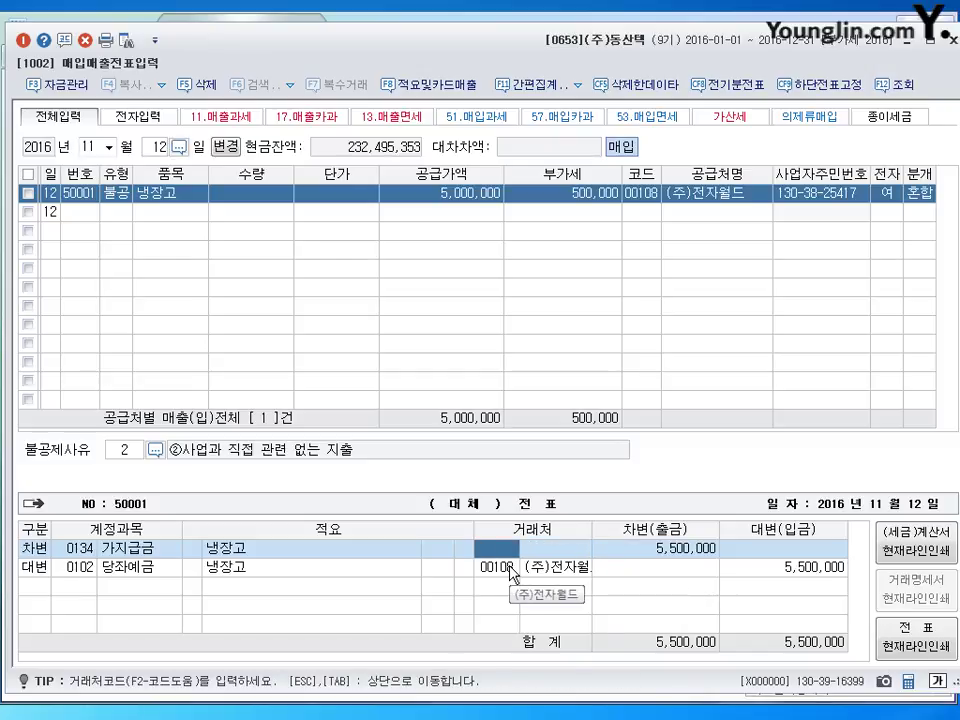
text(00000)
key(Return)
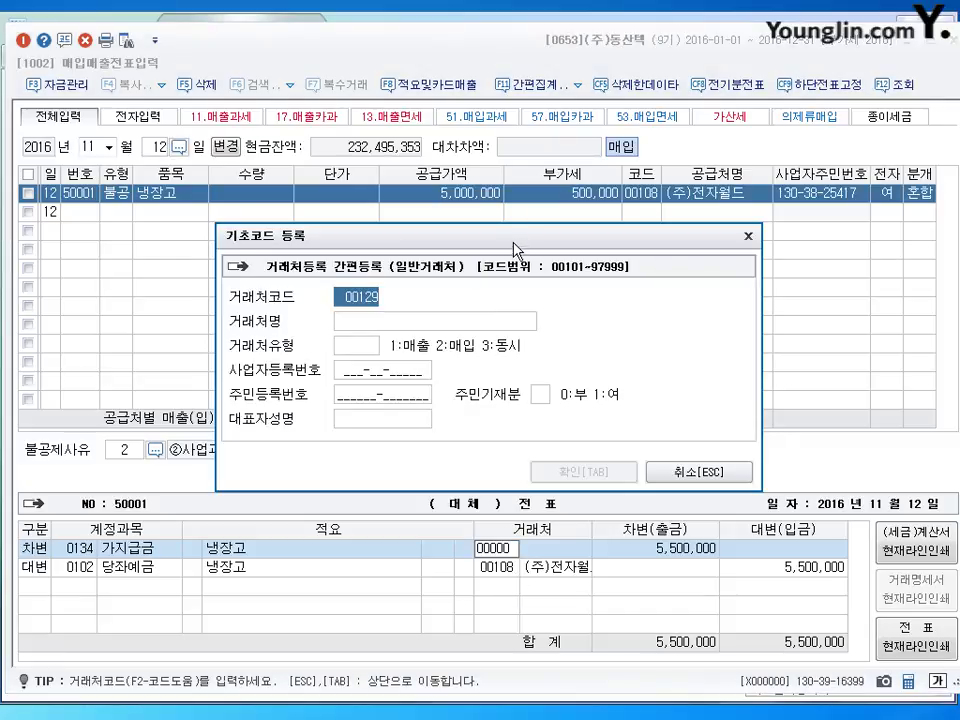
Register partner 00550 with the partner name and representative name filled in
drag(300, 236, 342, 188)
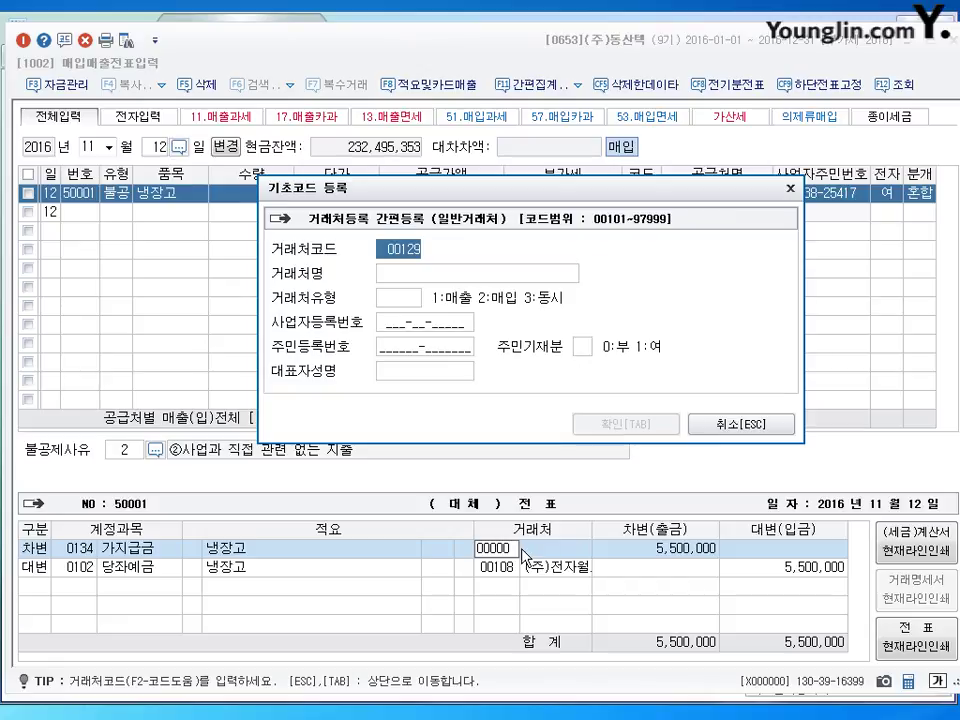
text(550)
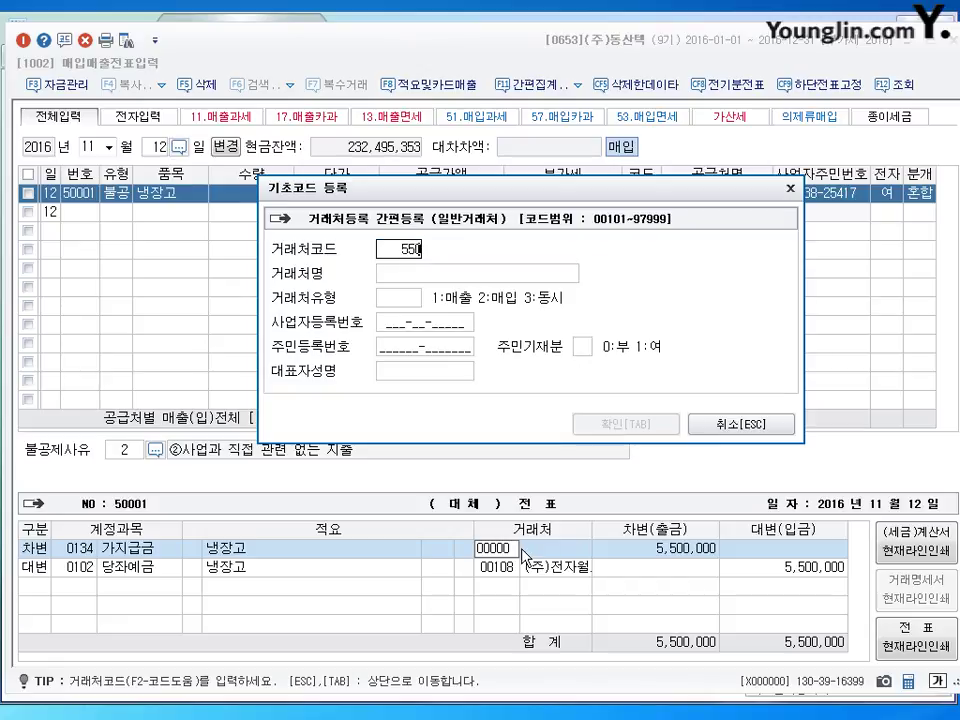
key(Return)
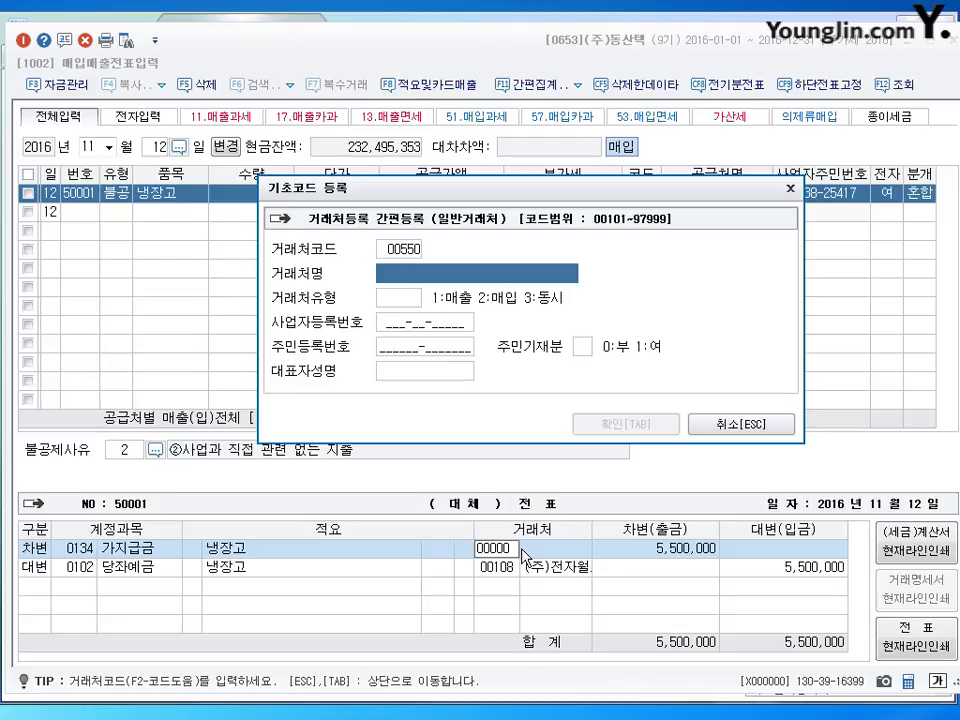
text(박대기)
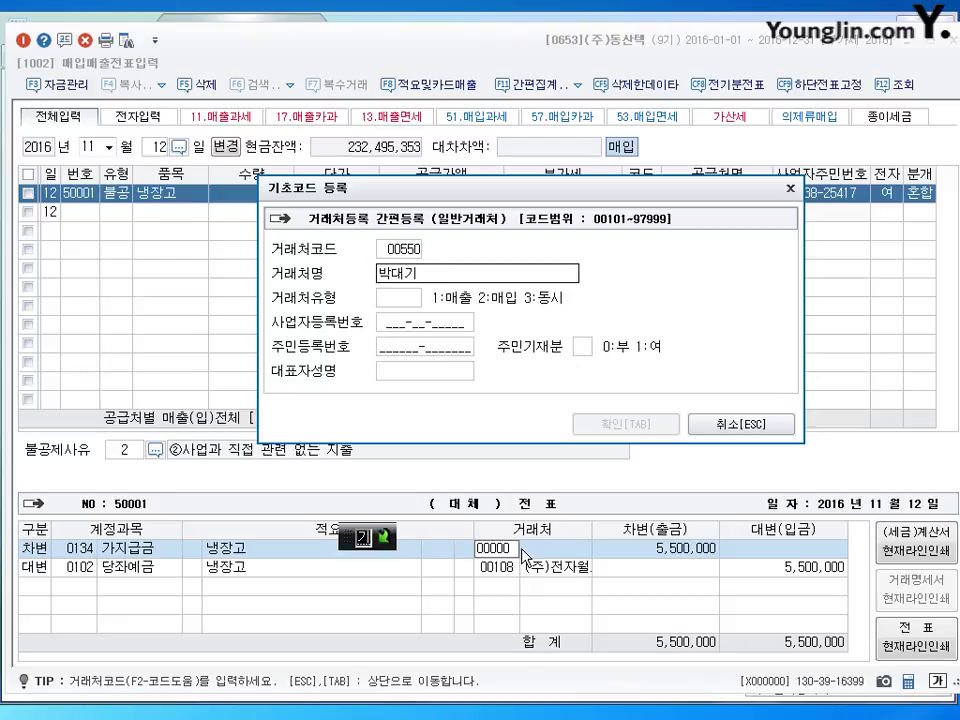
key(Hangul)
key(Return)
key(Return)
key(Return)
key(Return)
key(Return)
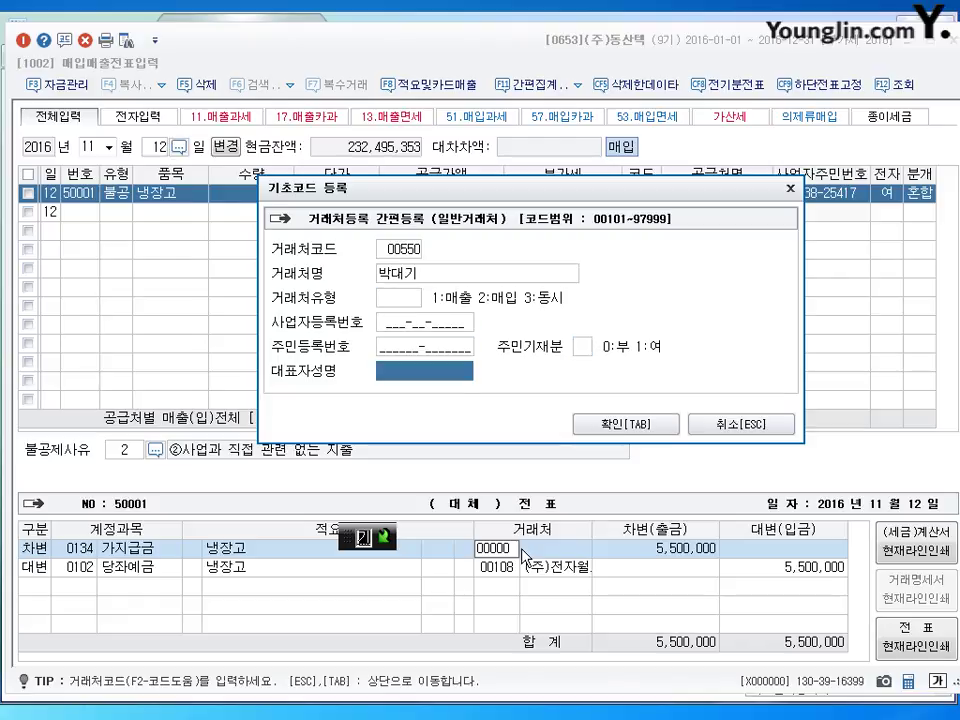
text(박대기)
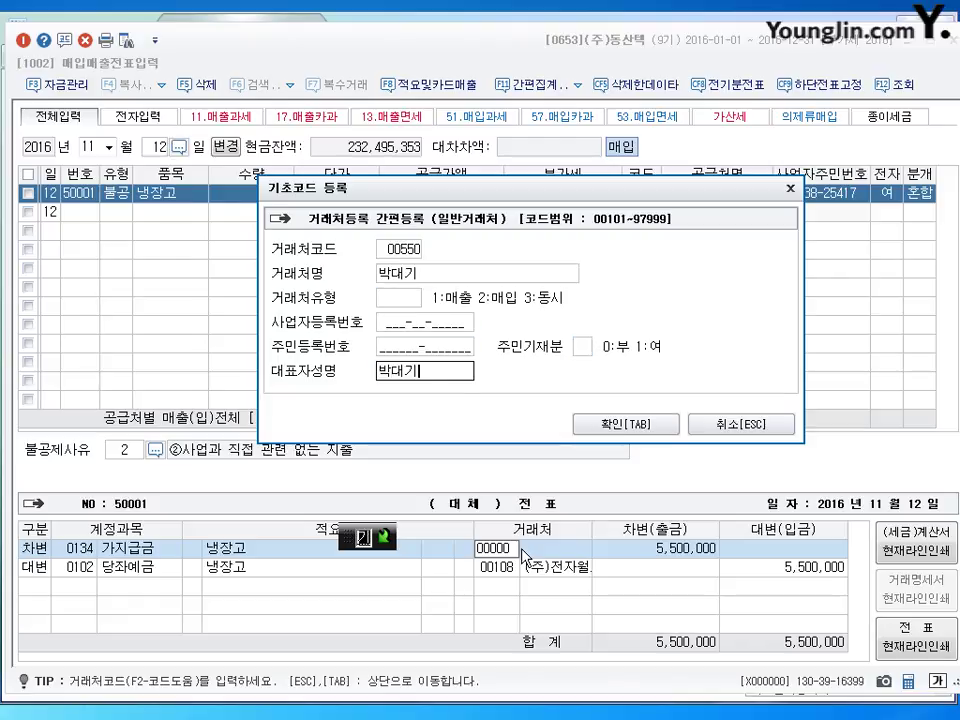
key(Return)
key(Return)
key(Return)
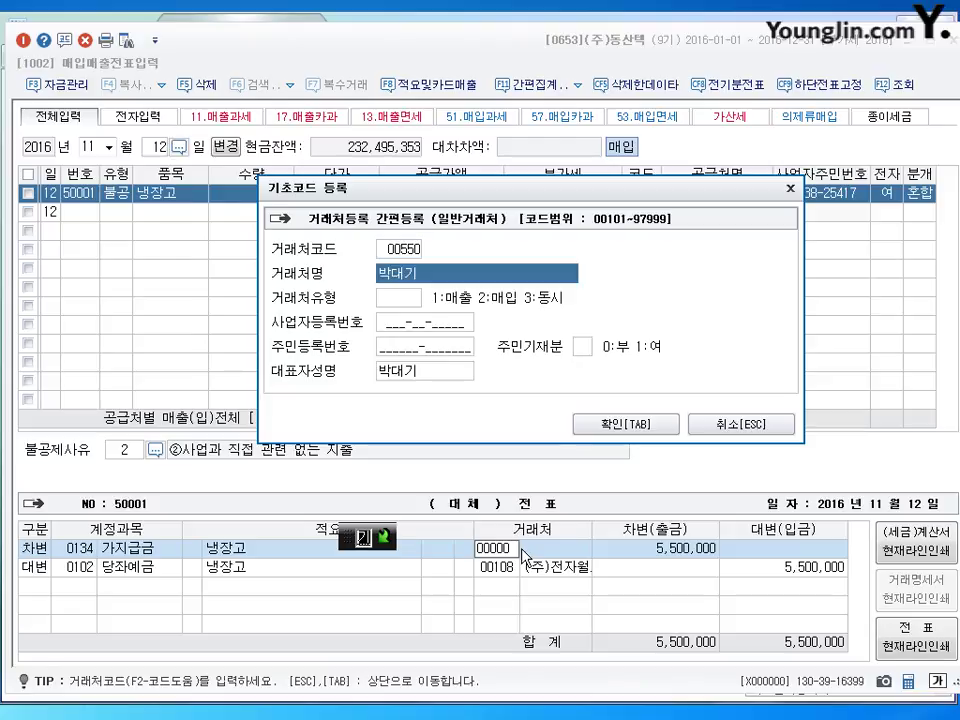
key(Up)
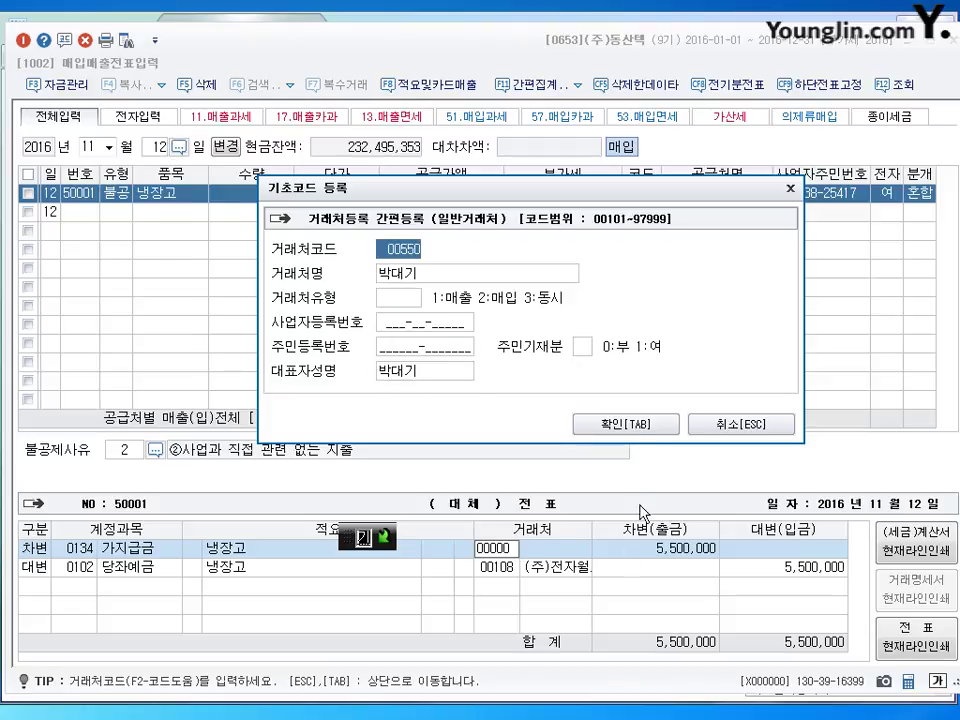
key(Tab)
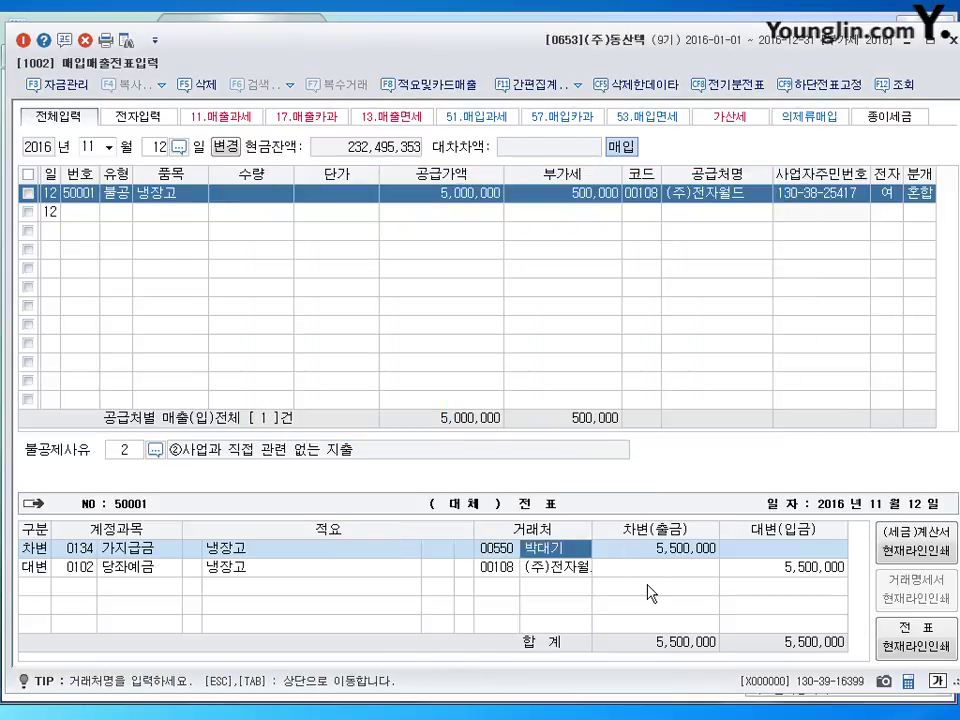
Finish the November 12 journal lines and return to the entry row
key(Down)
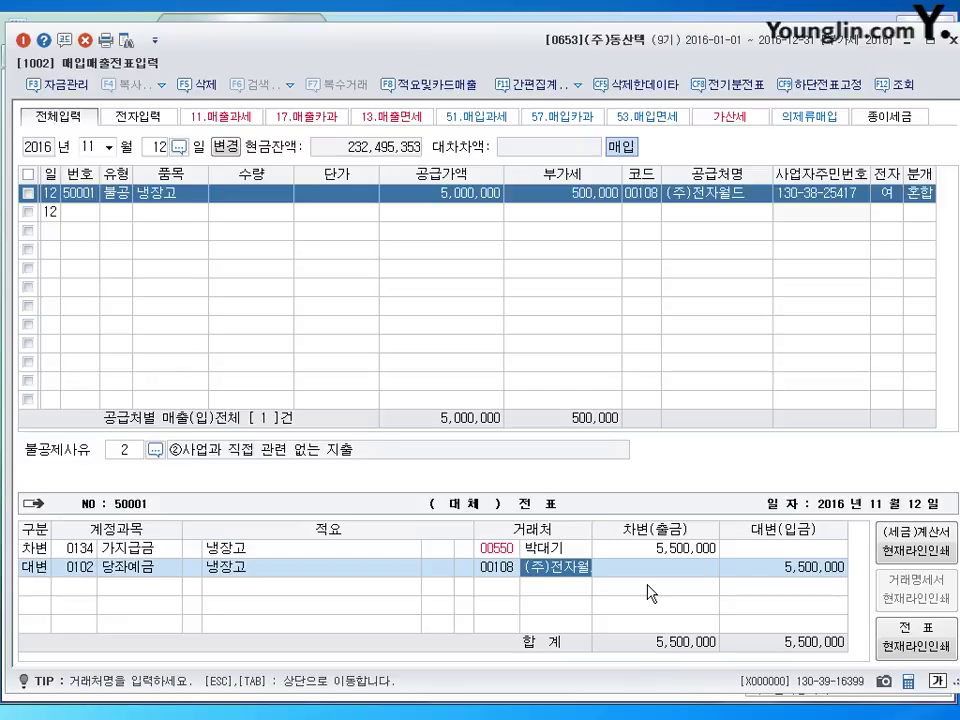
key(Return)
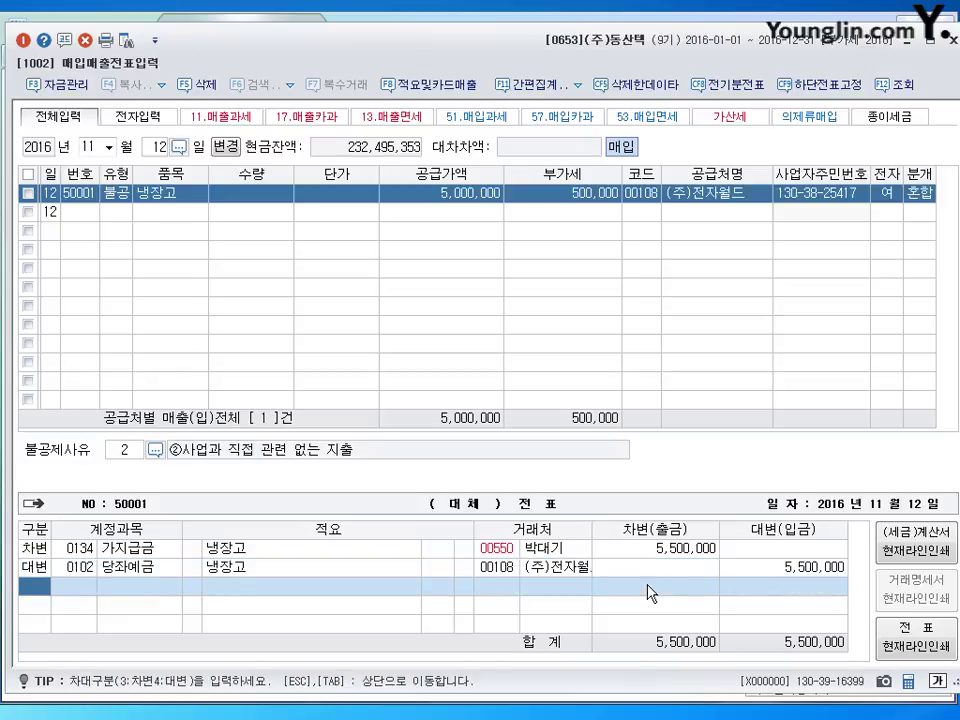
key(Escape)
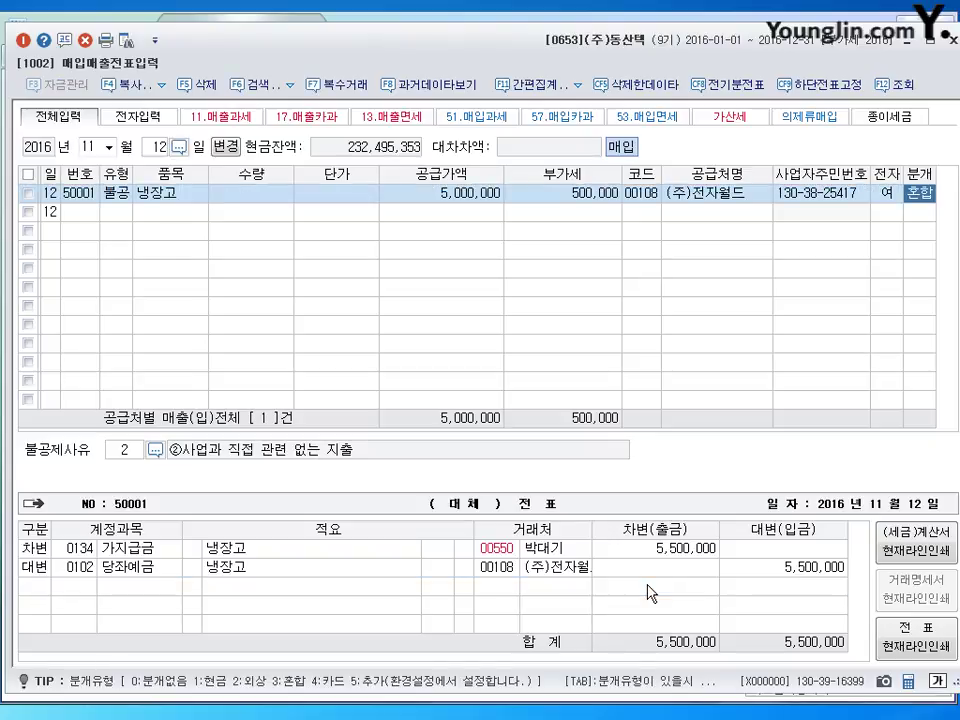
click(160, 147)
Set the entry day to 17 to begin a November 17 row
text(17)
key(Return)
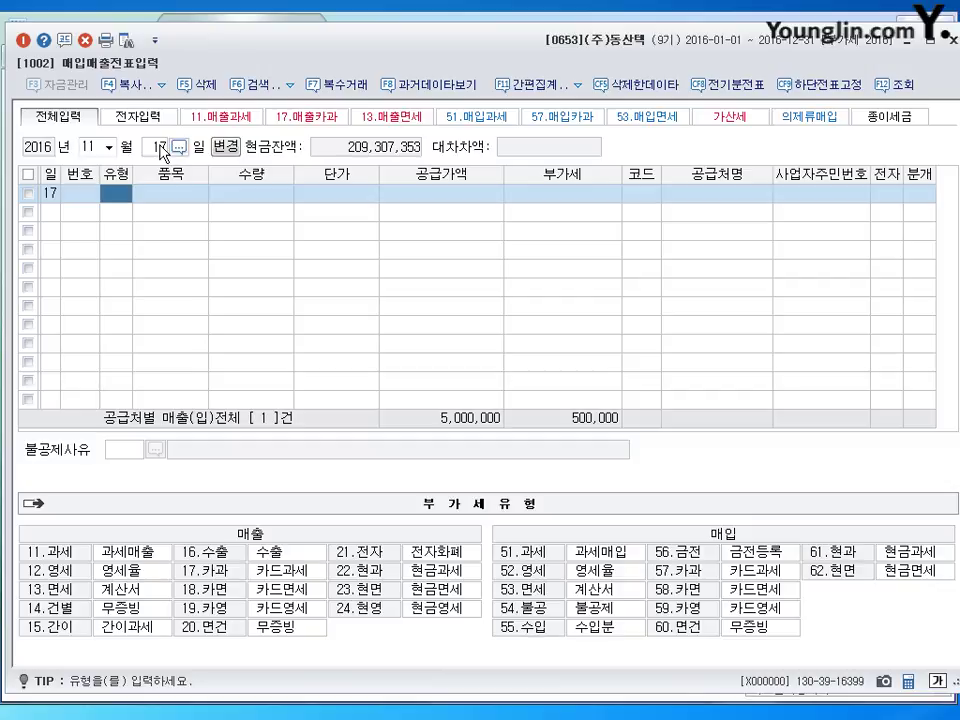
Start a 영세 sale of 제품 worth 15,000,000 to customer (주)글로벌
click(96, 572)
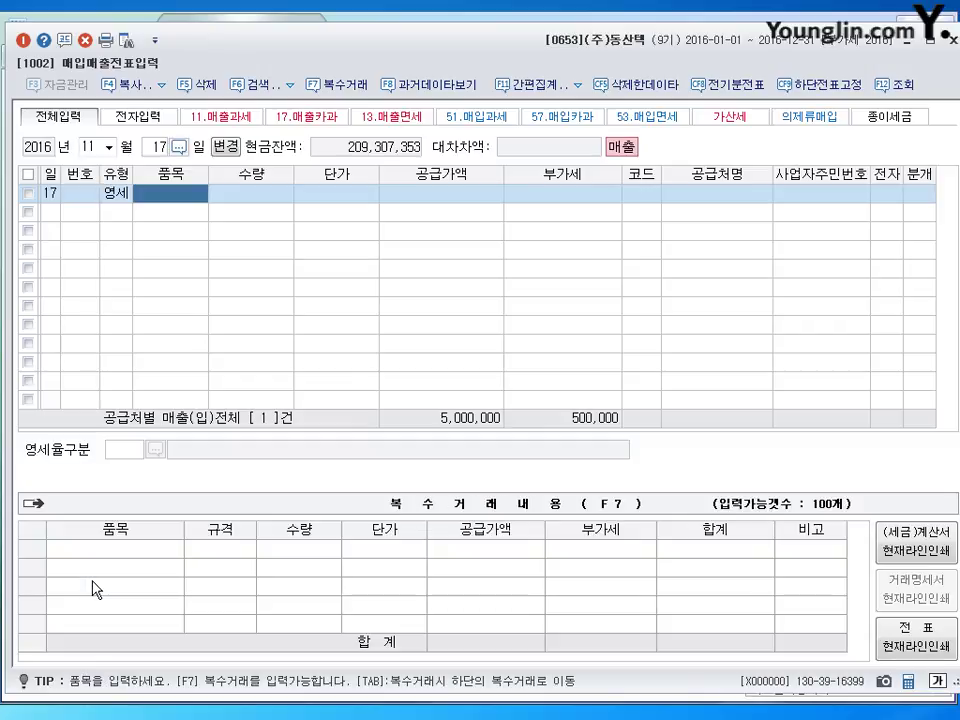
text(제품)
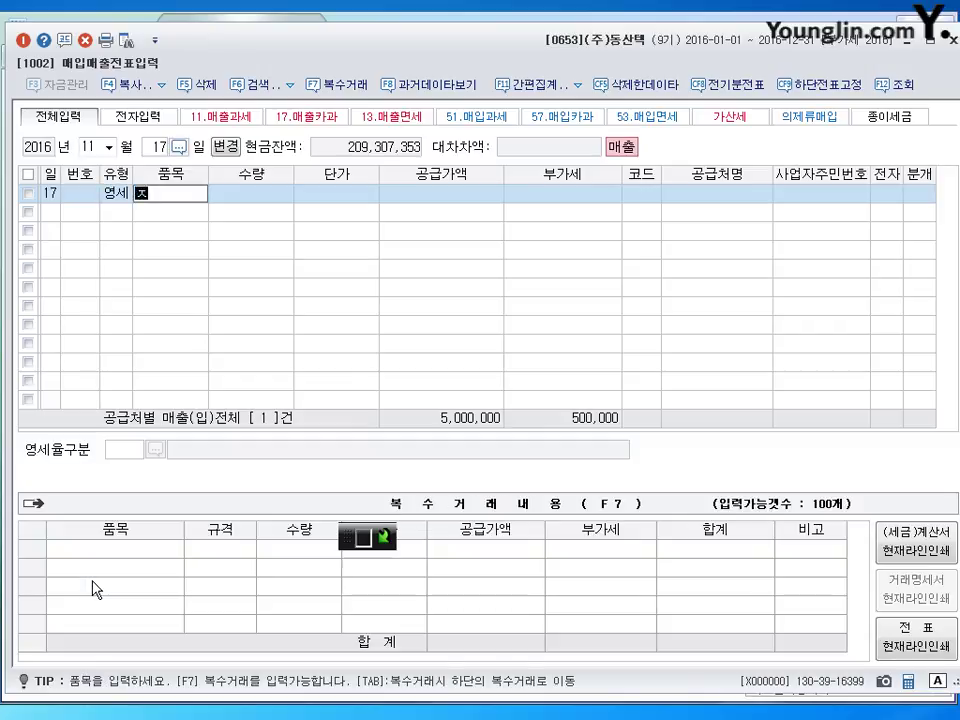
key(Return)
key(Return)
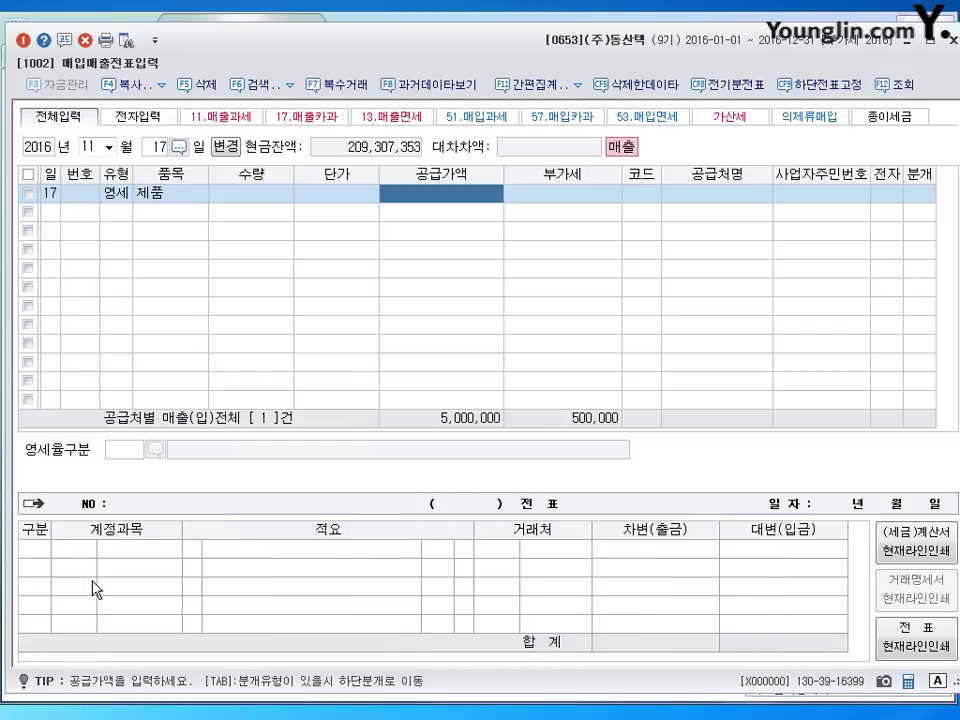
text(1만)
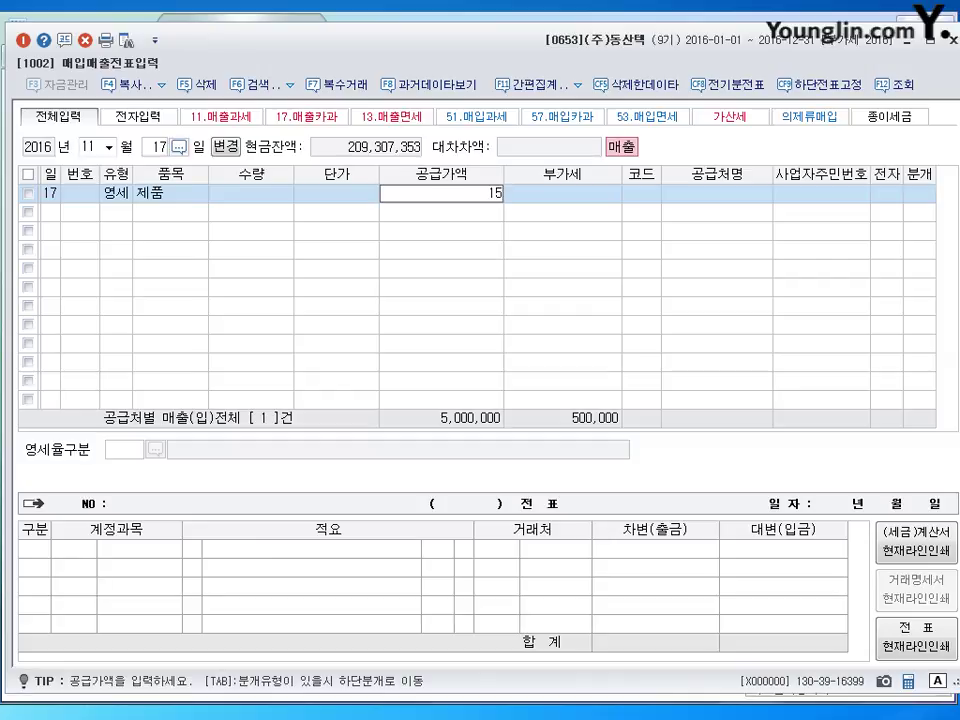
text(0000000)
key(Return)
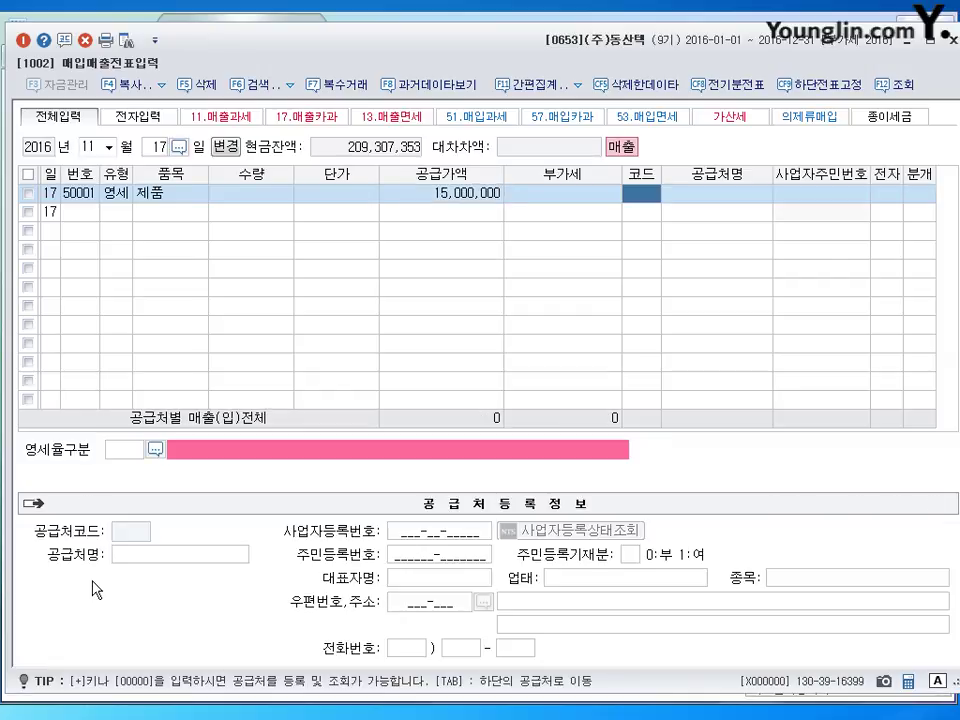
text(글로)
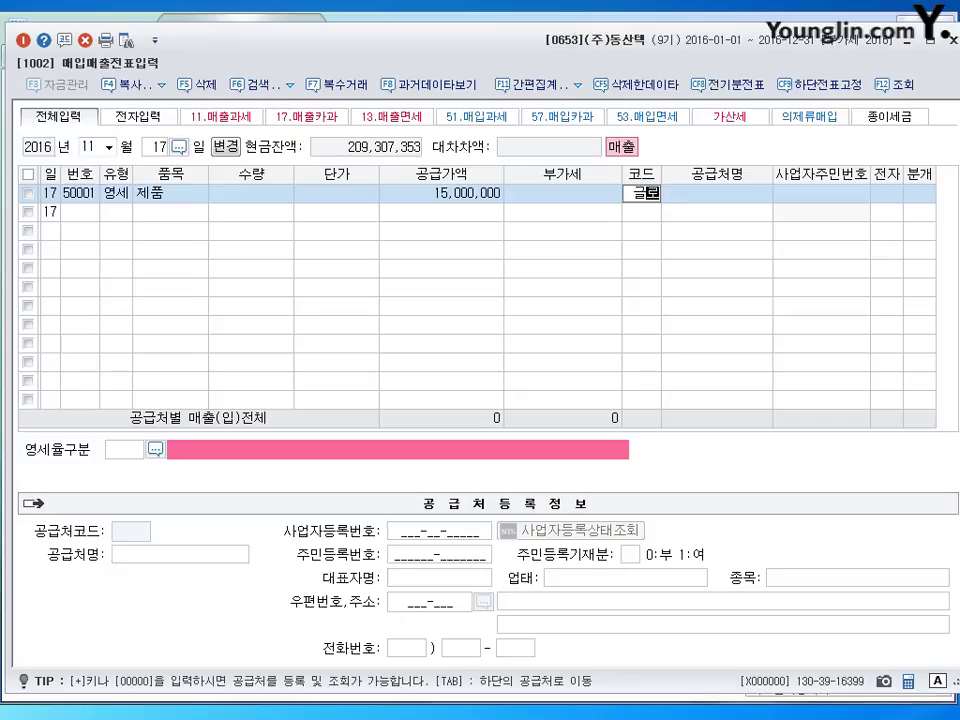
key(Return)
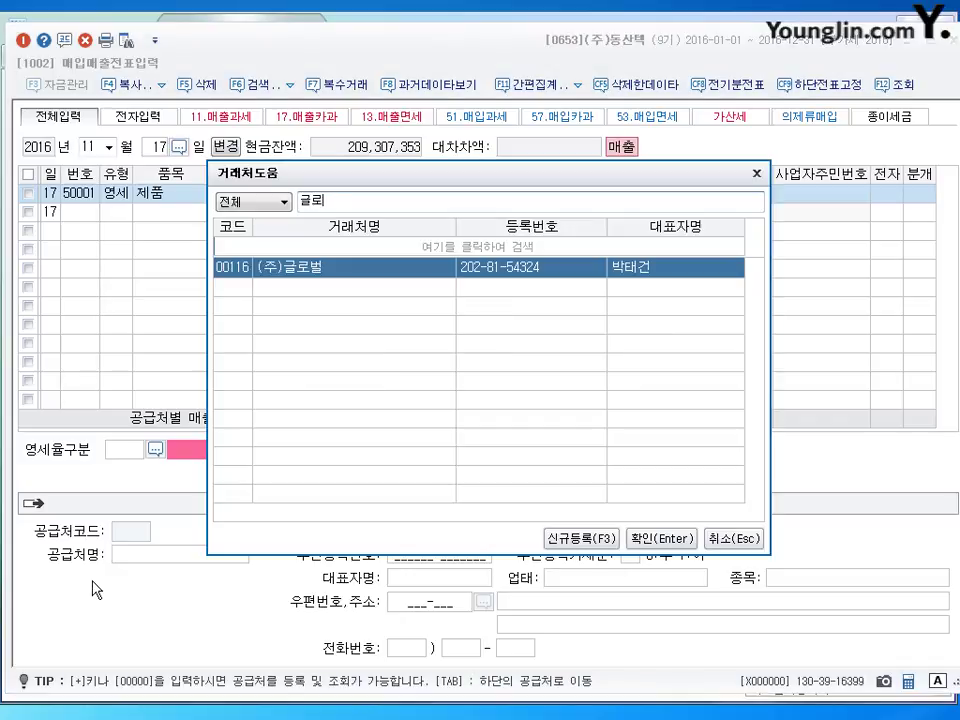
key(Return)
Set electronic invoice 1, zero-rate reason 3 내국신용장, and 혼합 journal with a debit line
key(Return)
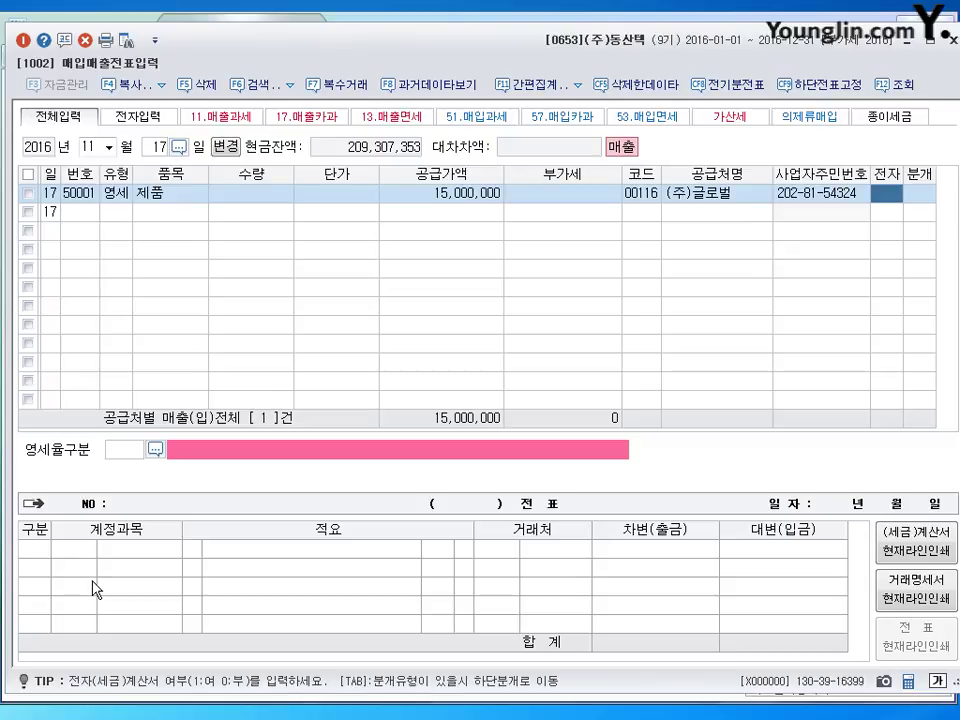
text(1)
key(Return)
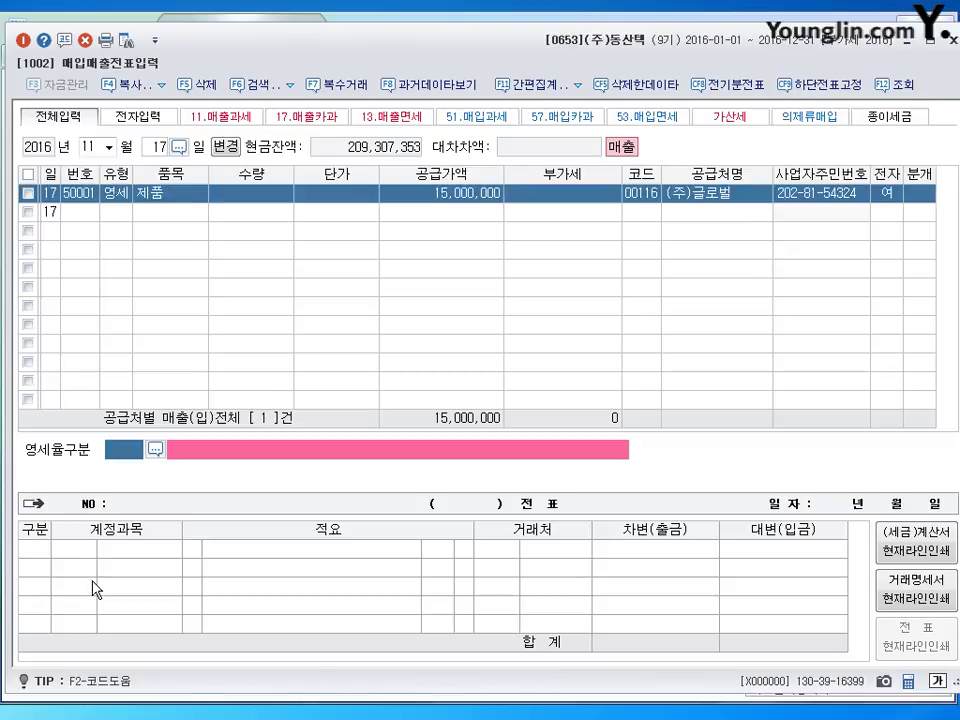
text(3)
key(Return)
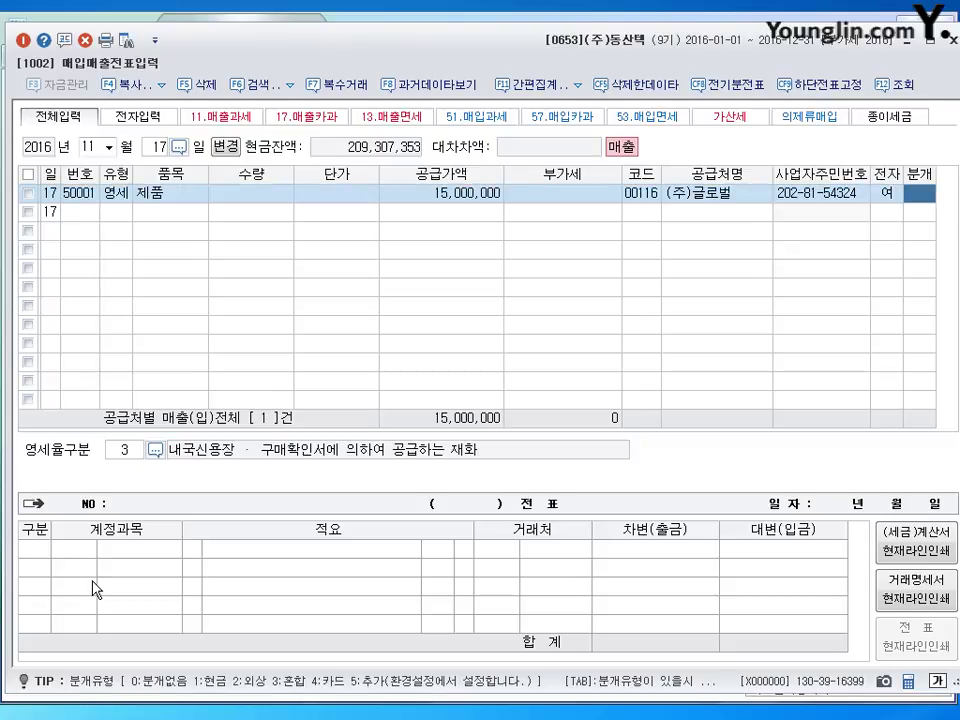
text(3)
key(Return)
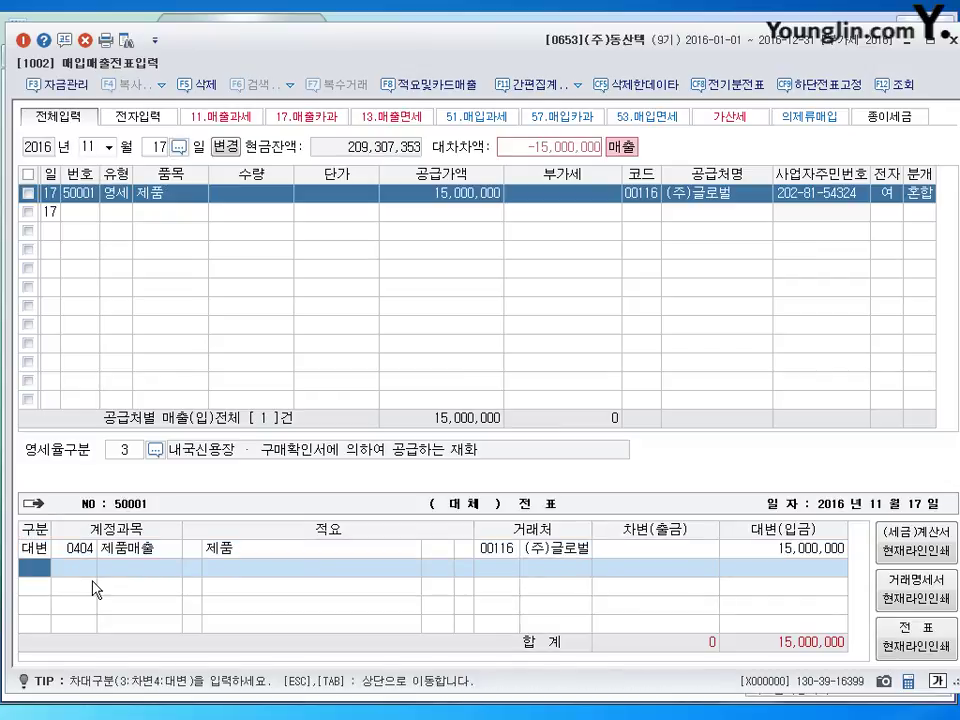
text(3)
key(Return)
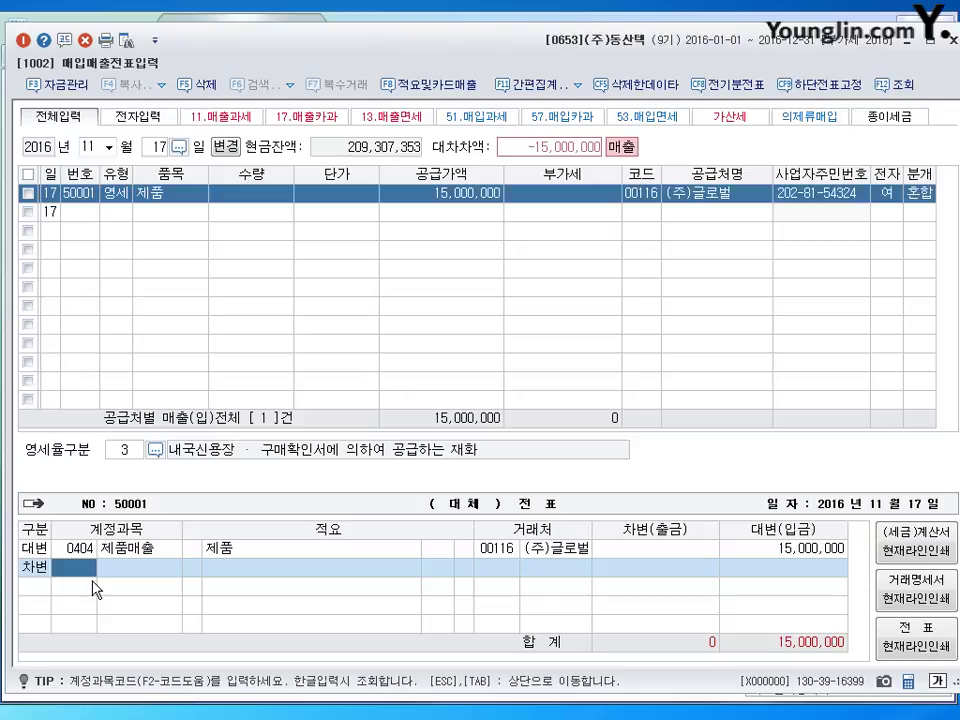
Debit 0101 현금 9,000,000 and 0108 외상매출금 6,000,000 to balance the November 17 sale
text(101)
key(Return)
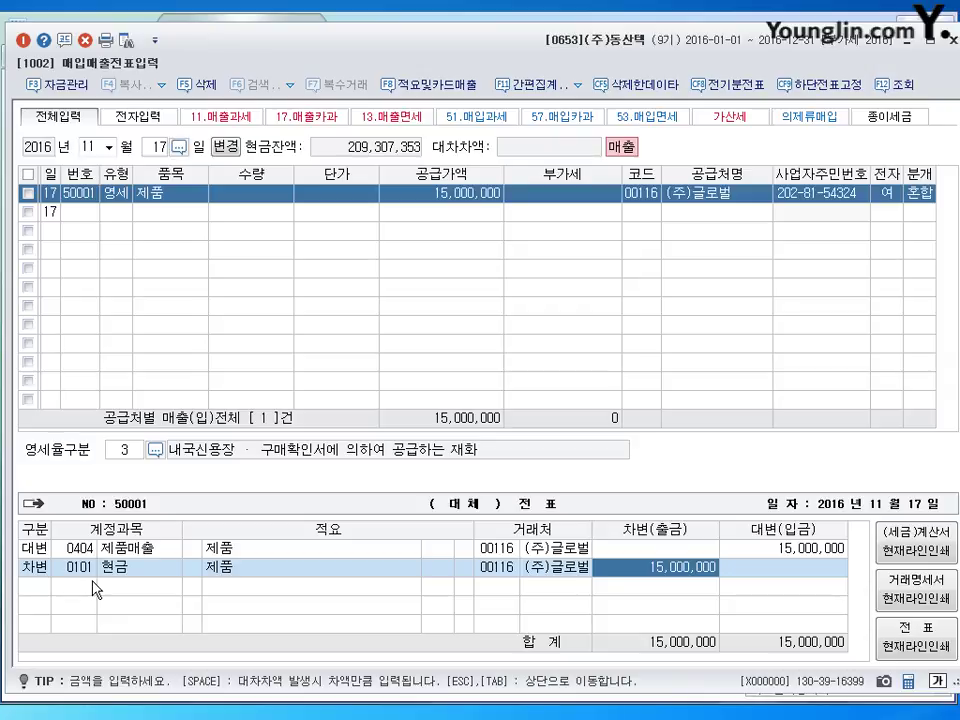
text(9000000)
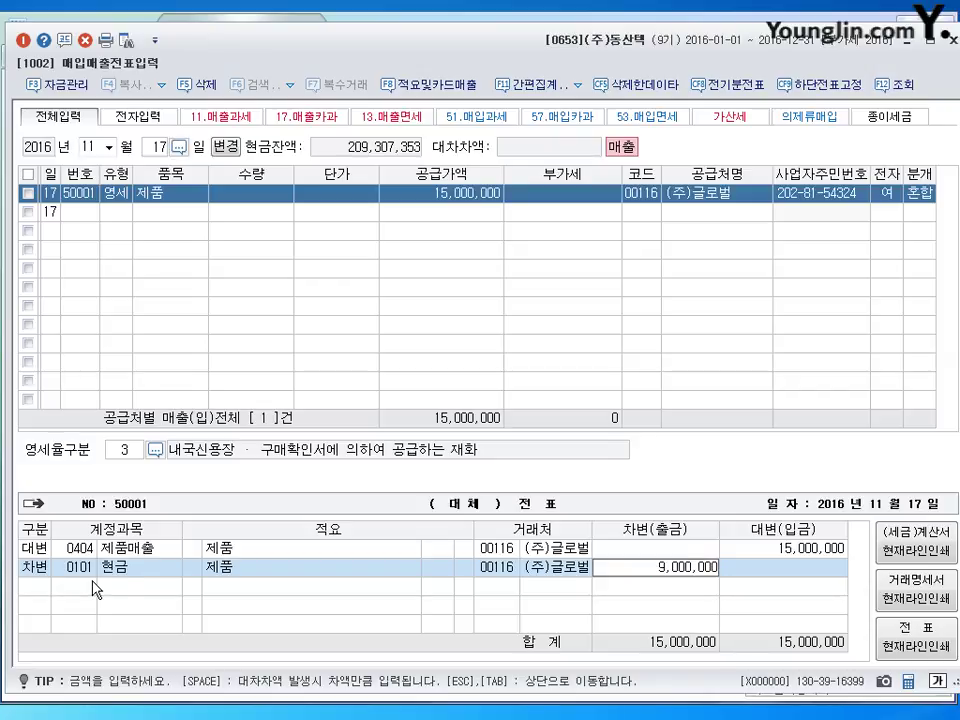
key(Return)
key(3)
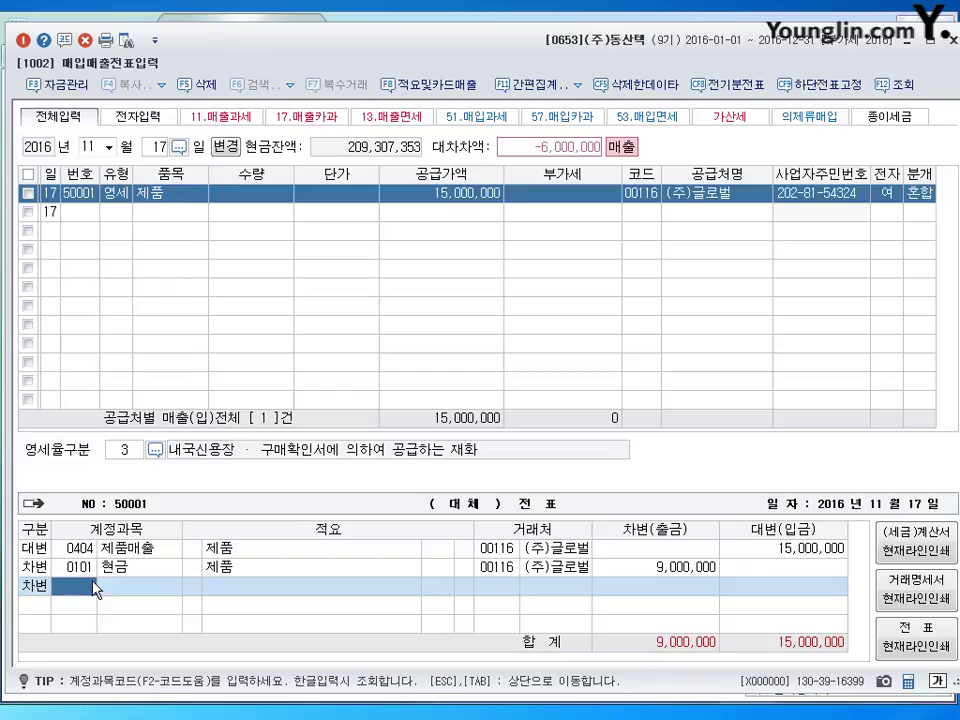
text(108)
key(Return)
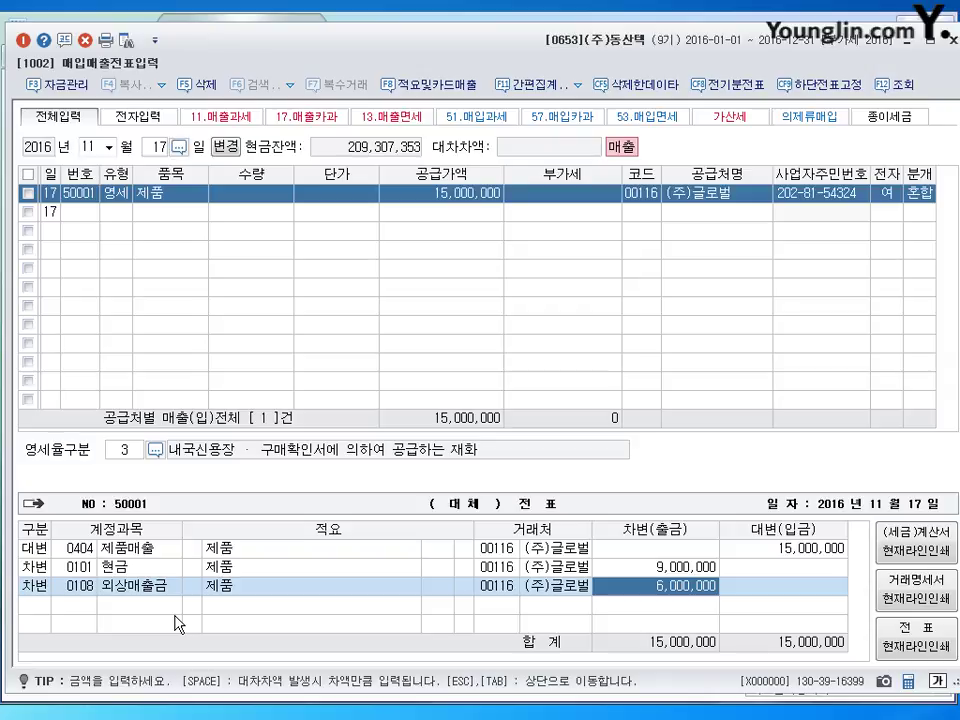
key(Return)
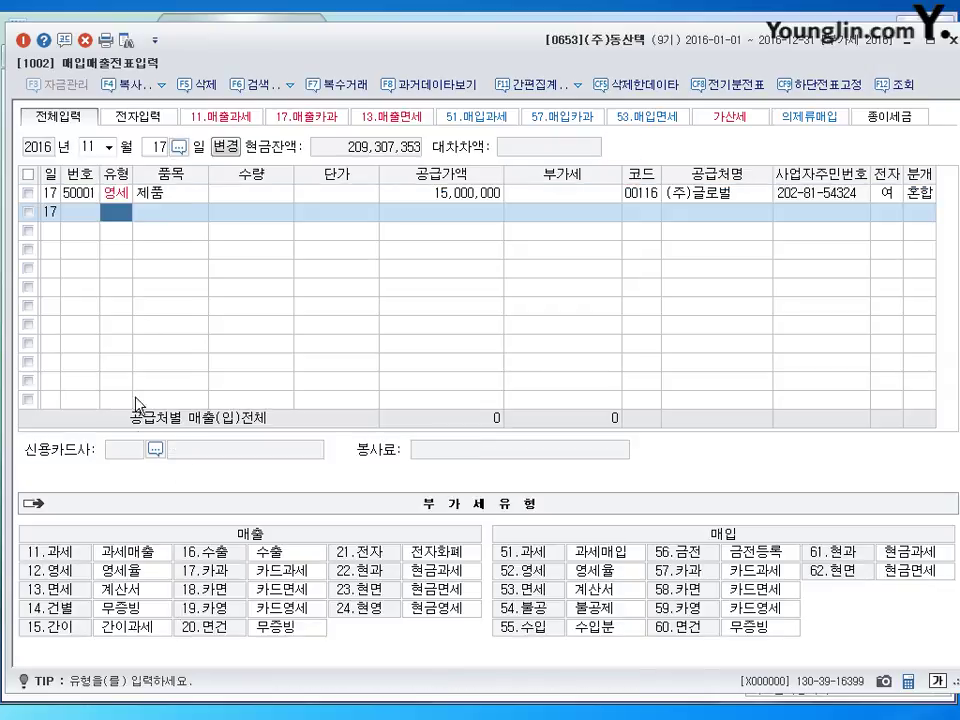
Change the entry day to 25 and start a 수입 import line for item 원재료
click(158, 148)
key(BackSpace)
text(25)
key(Return)
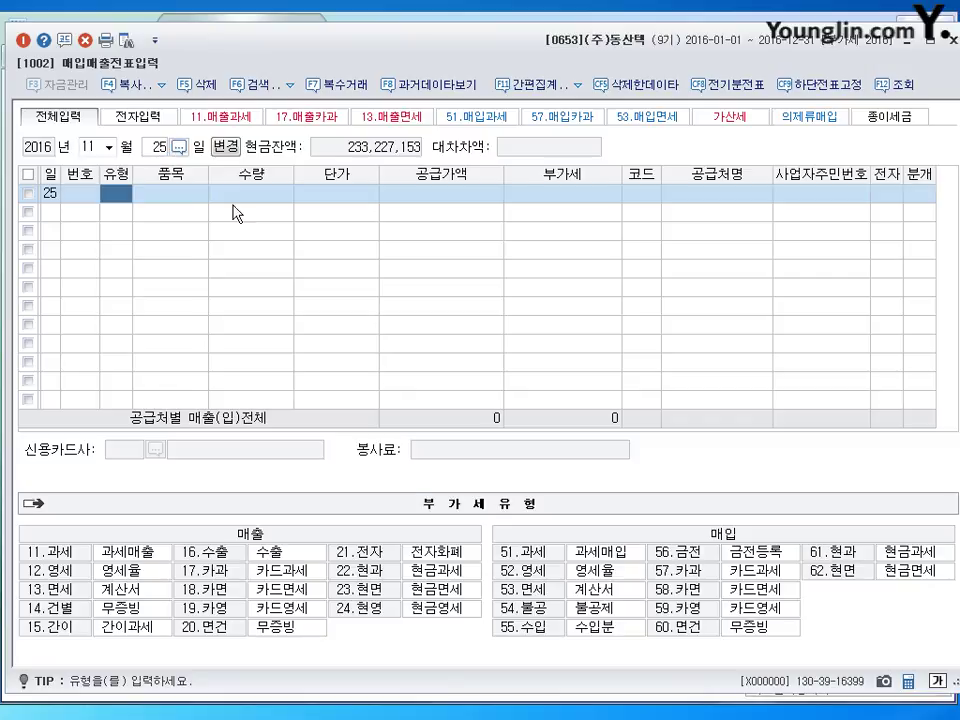
click(527, 628)
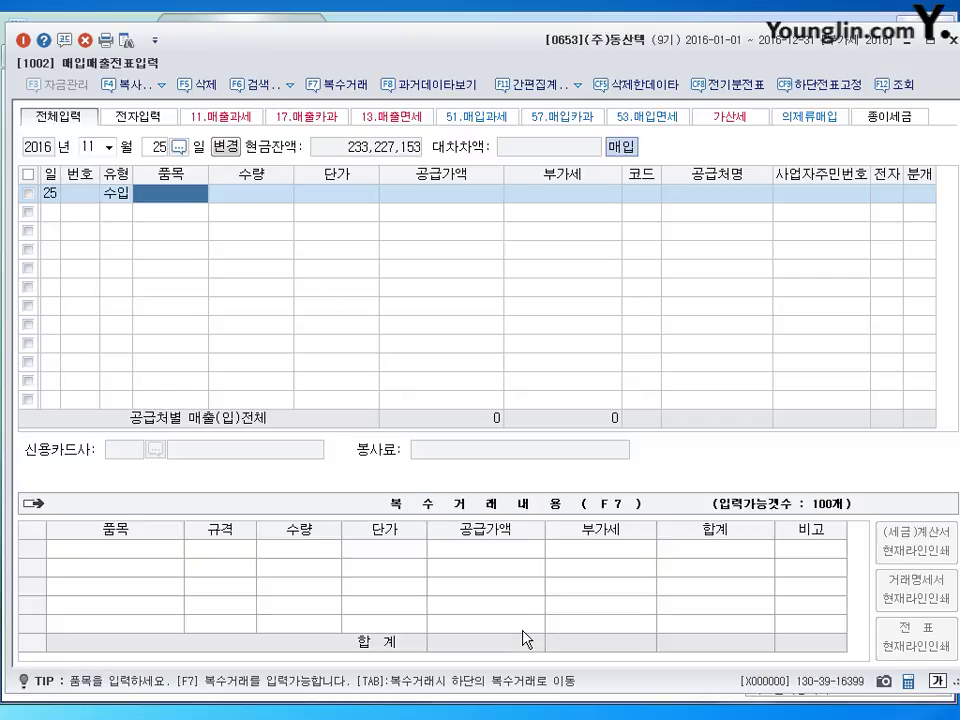
text(원재료)
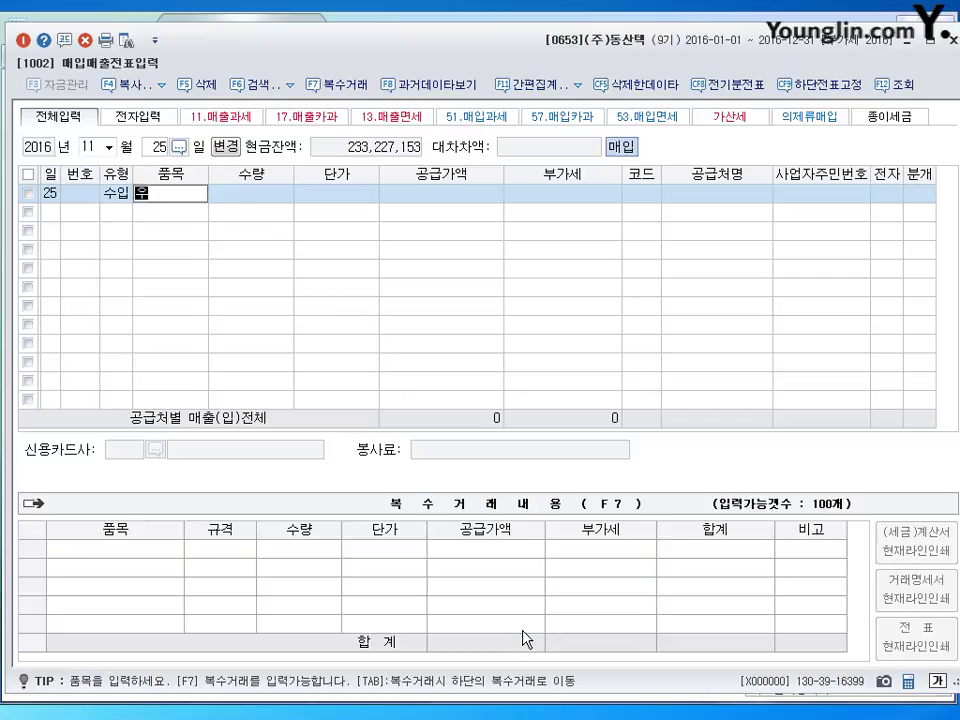
key(Return)
key(Return)
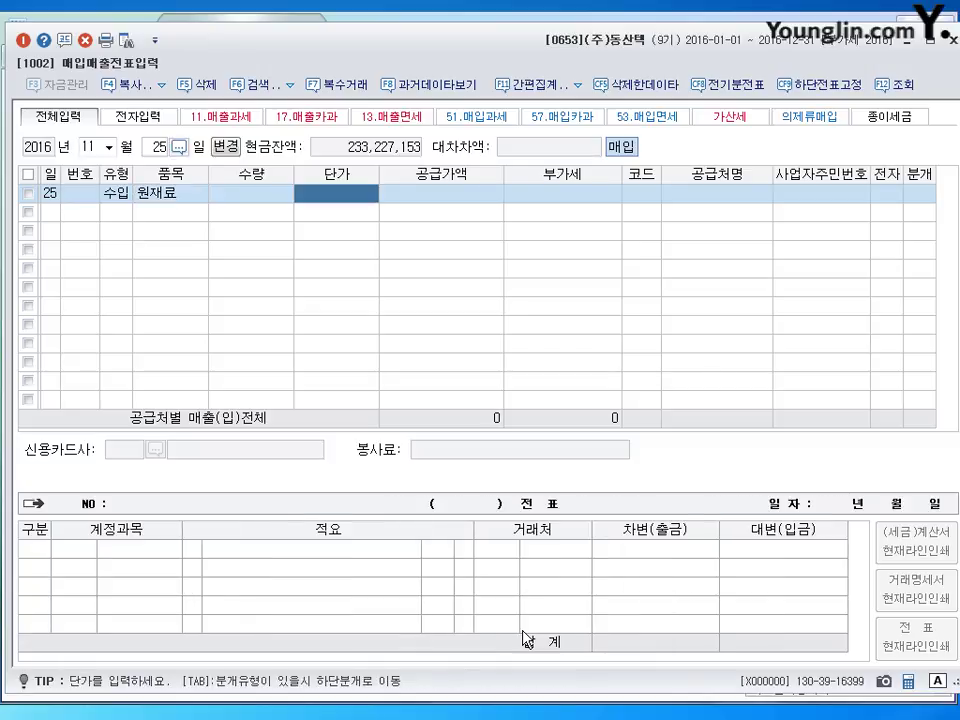
key(Return)
Enter 32,000,000 supply, pick supplier 부산세관, and mark the invoice electronic
text(32000000)
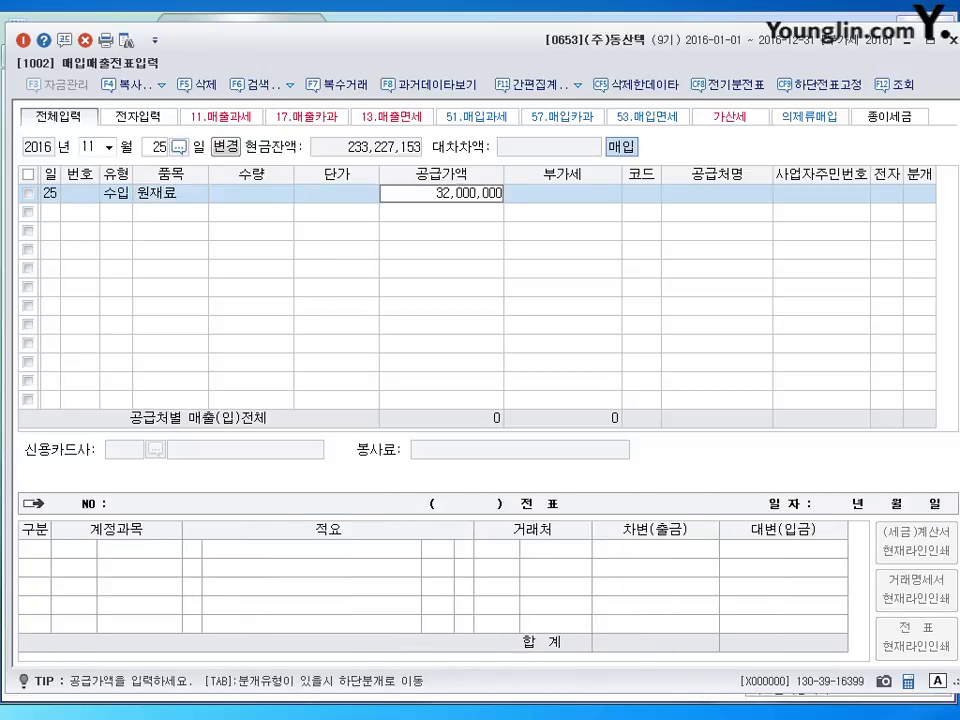
key(Return)
key(Return)
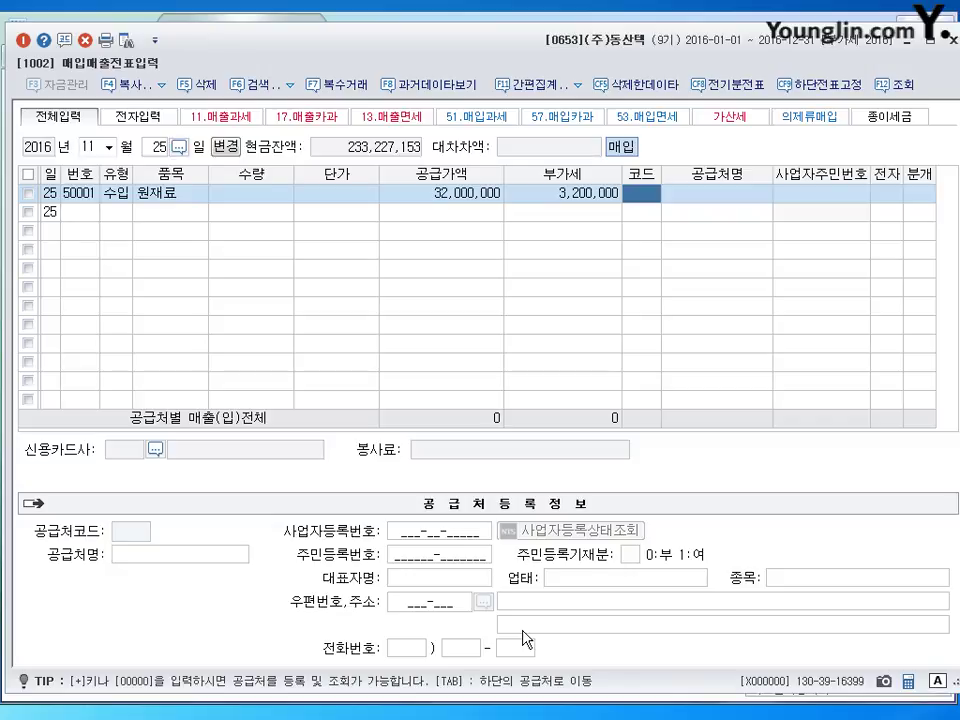
text(부산)
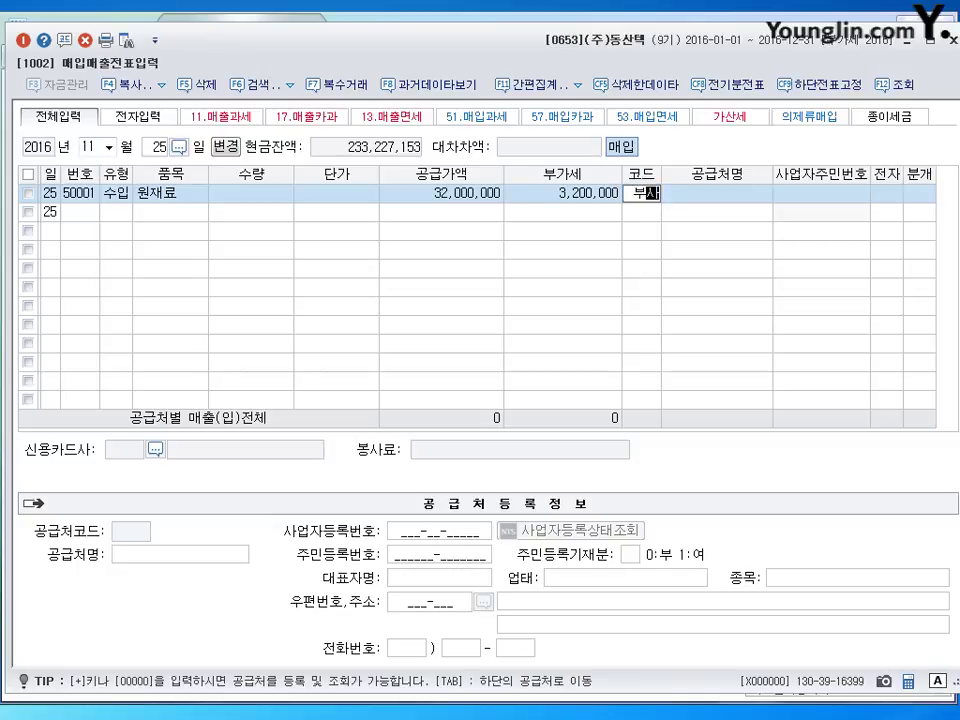
key(Return)
key(Return)
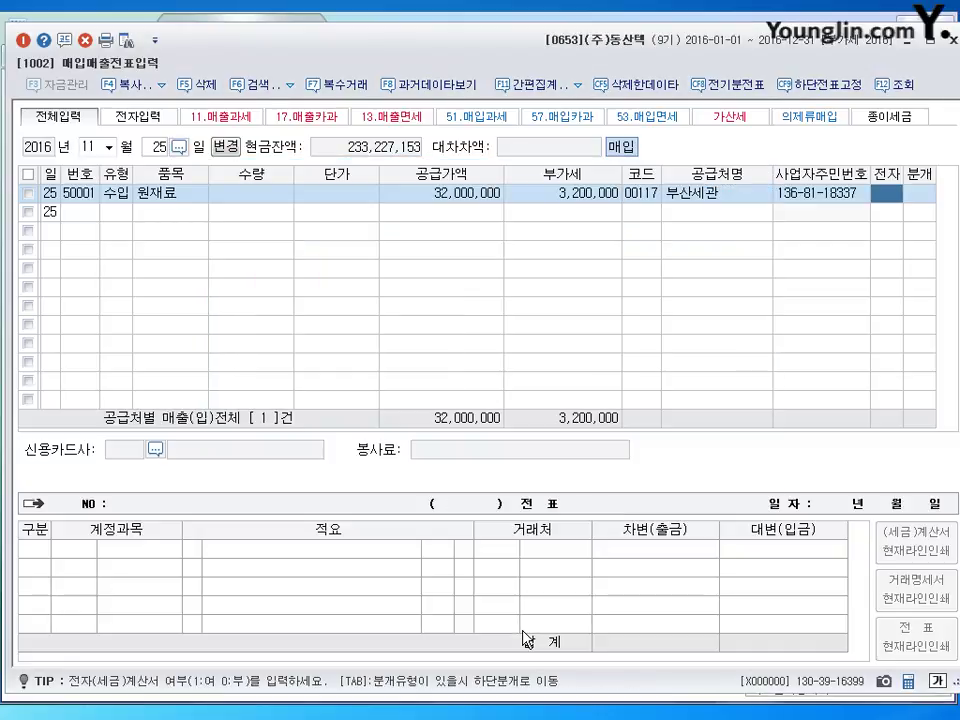
text(1)
key(Return)
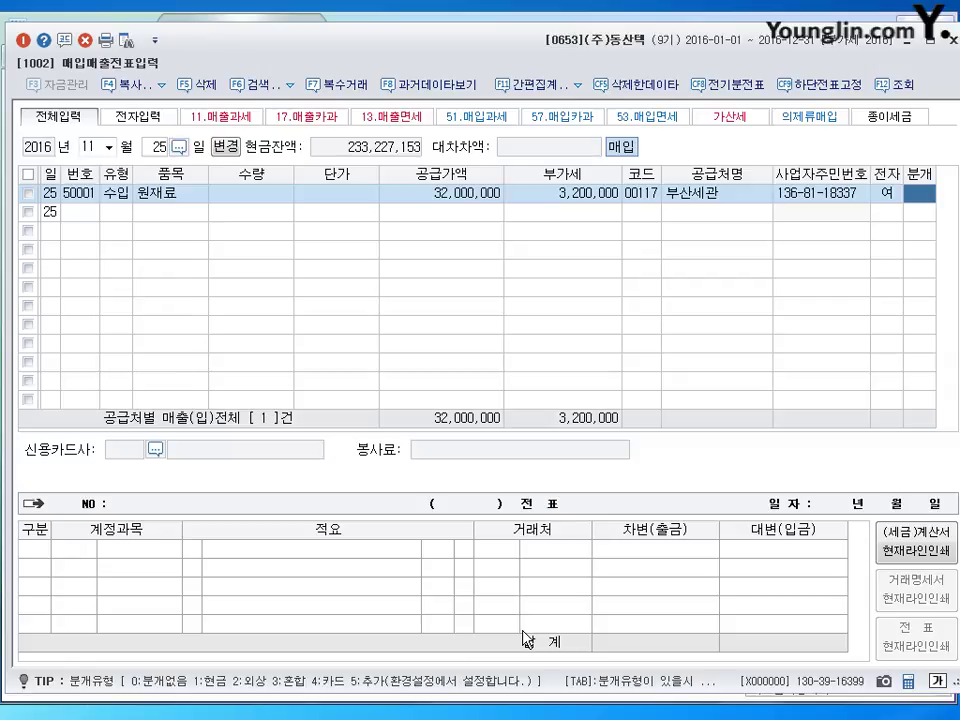
Journalize the November 25 import as cash (분개 1) and complete the voucher
text(1)
key(Return)
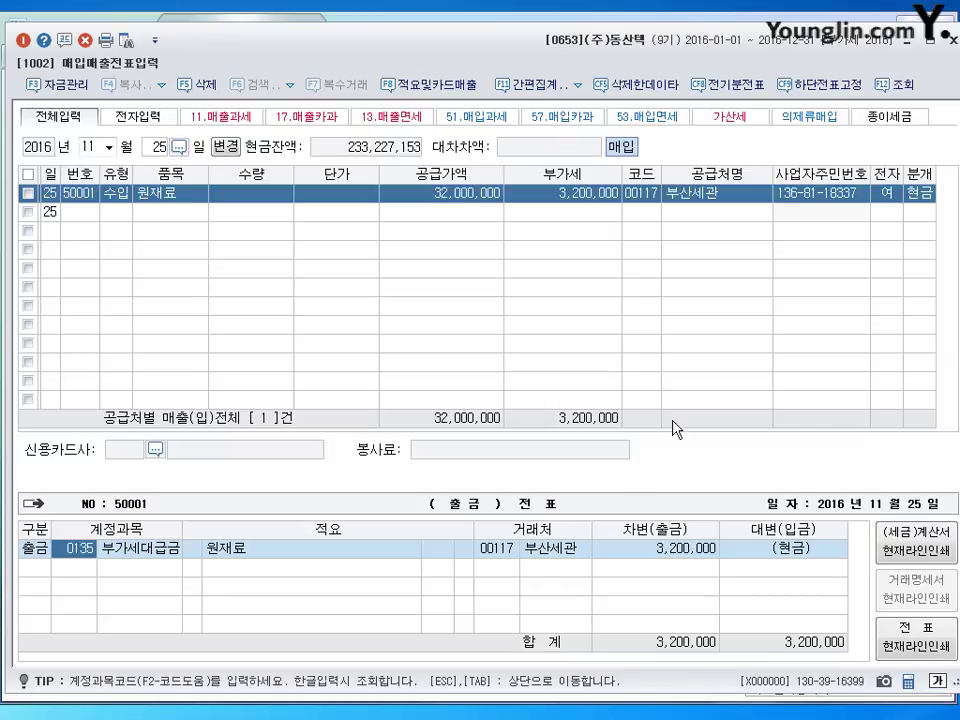
key(Return)
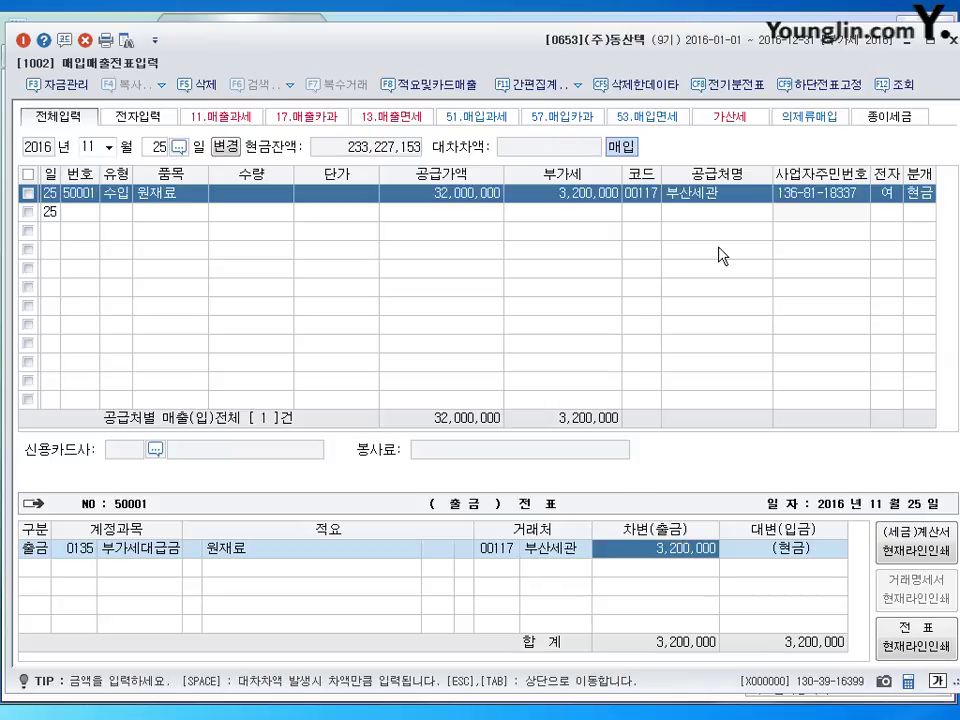
key(Return)
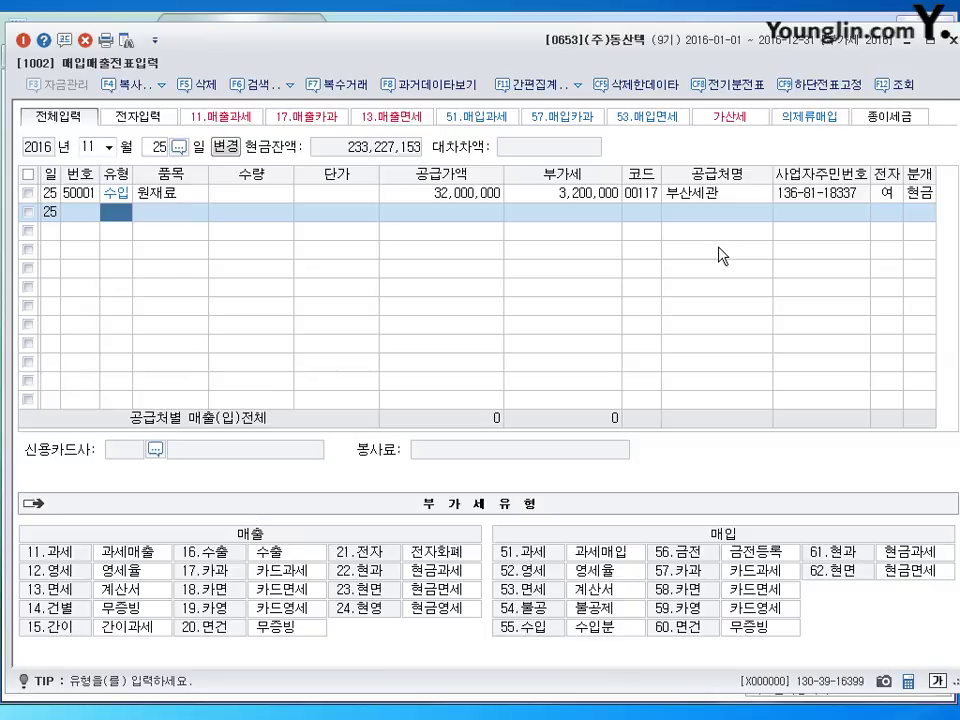
Switch the entry date to December 20
key(Escape)
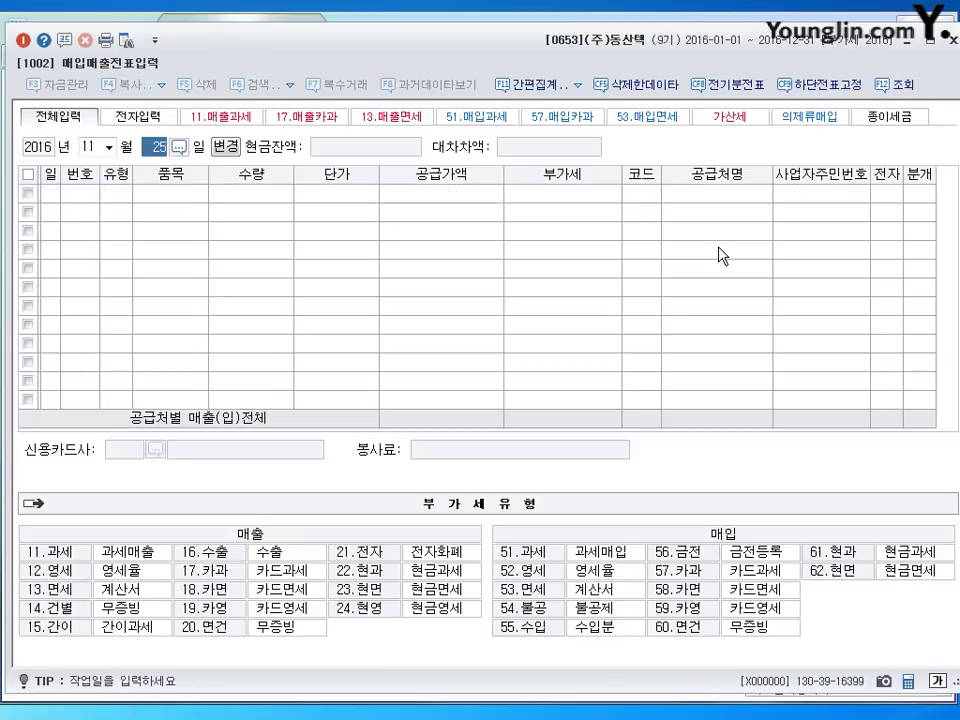
key(shift+Tab)
text(12)
key(Return)
text(20)
key(Return)
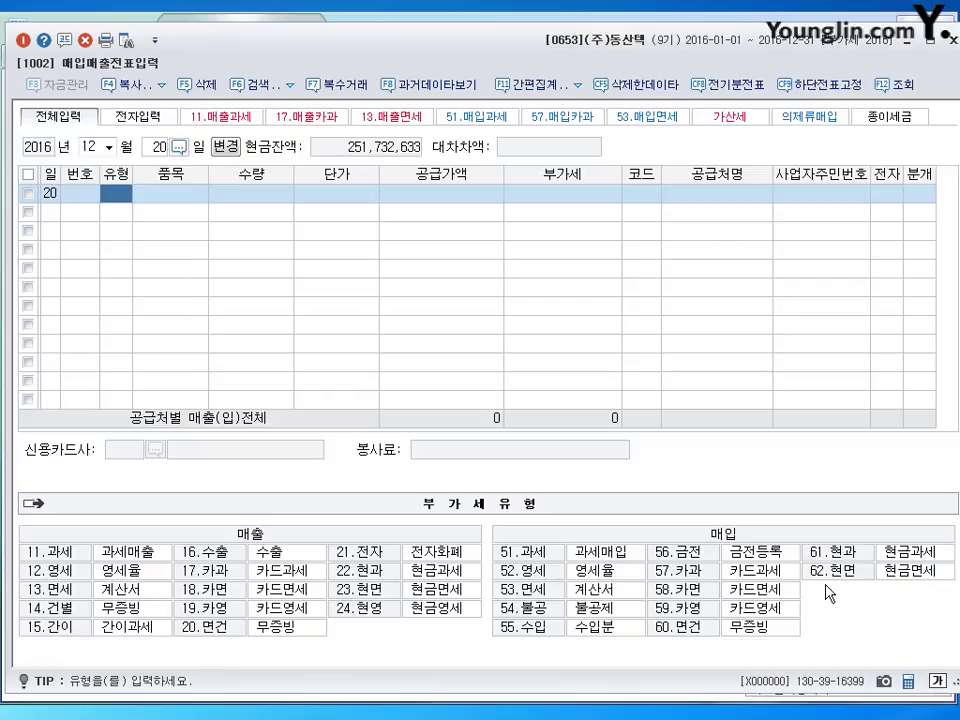
Enter a 61 현과 purchase of 자재: 33,000,000 supply plus 3,300,000 VAT
text(61)
key(Return)
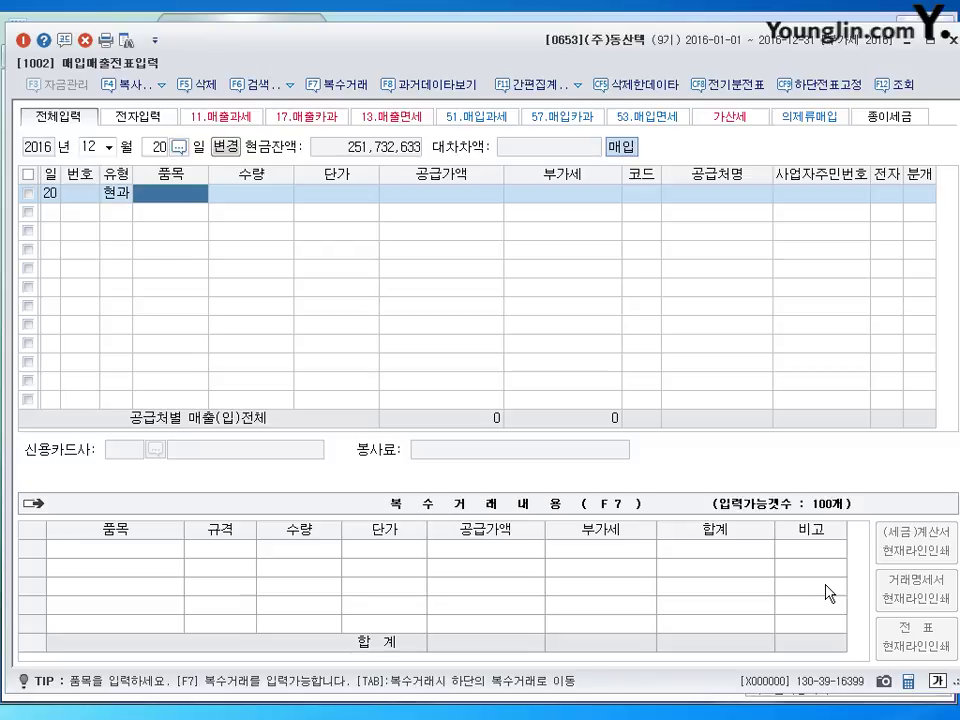
text(자재ㅂ)
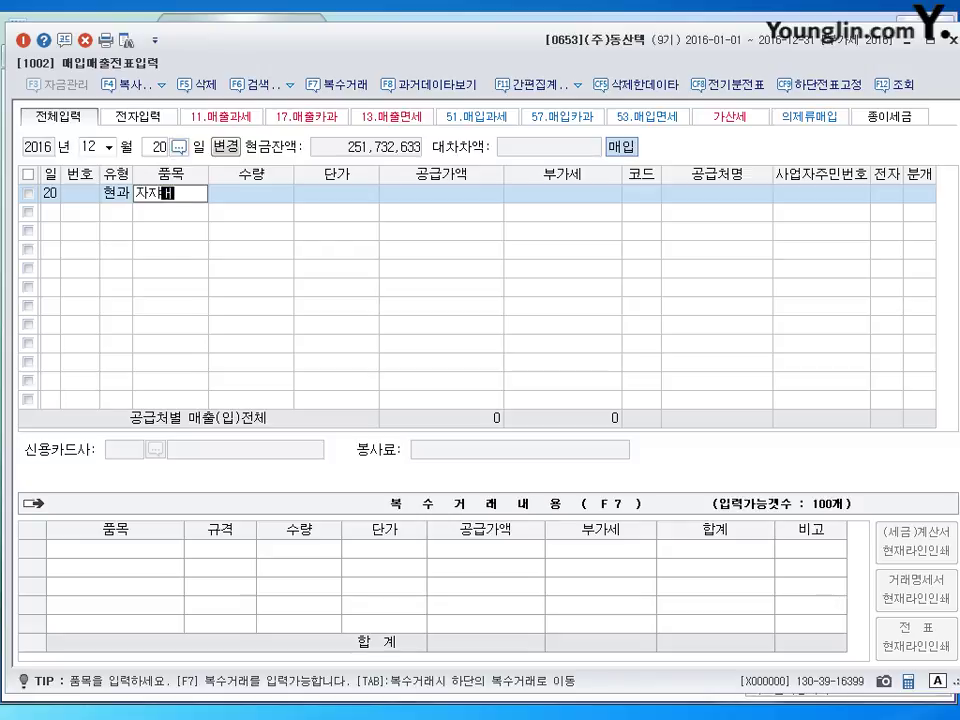
key(BackSpace)
key(BackSpace)
text(재)
key(Return)
key(Return)
key(Return)
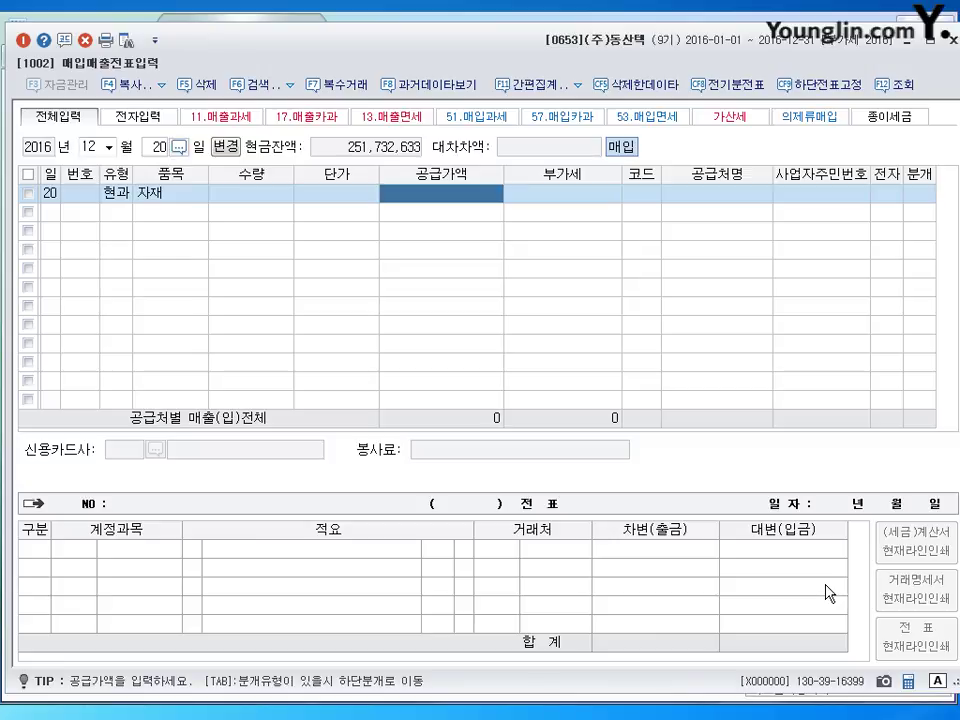
text(36)
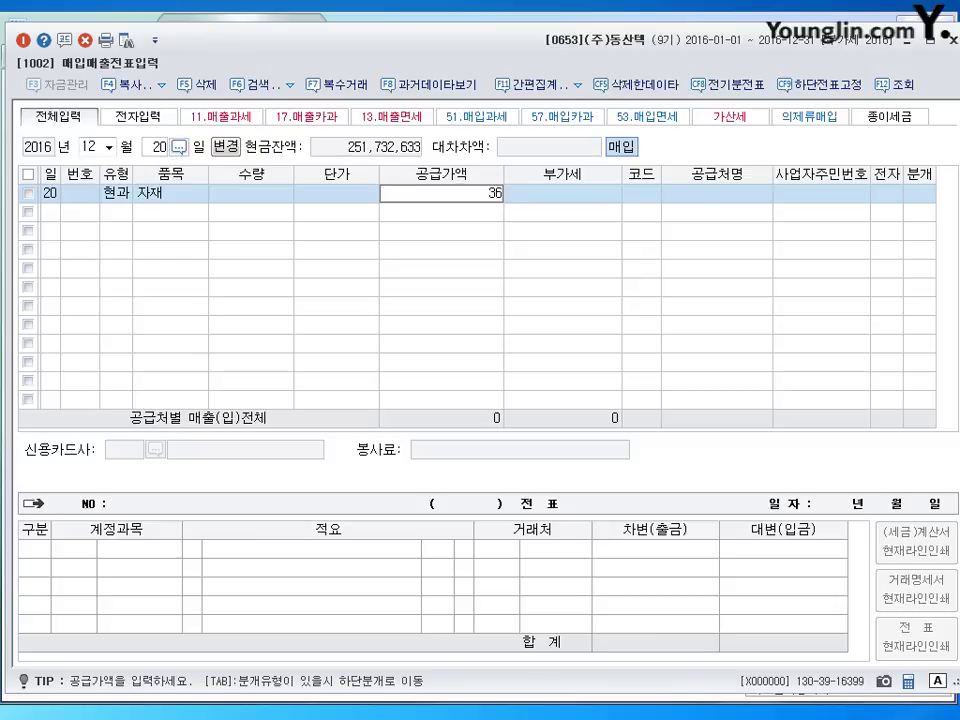
text(300000)
key(Return)
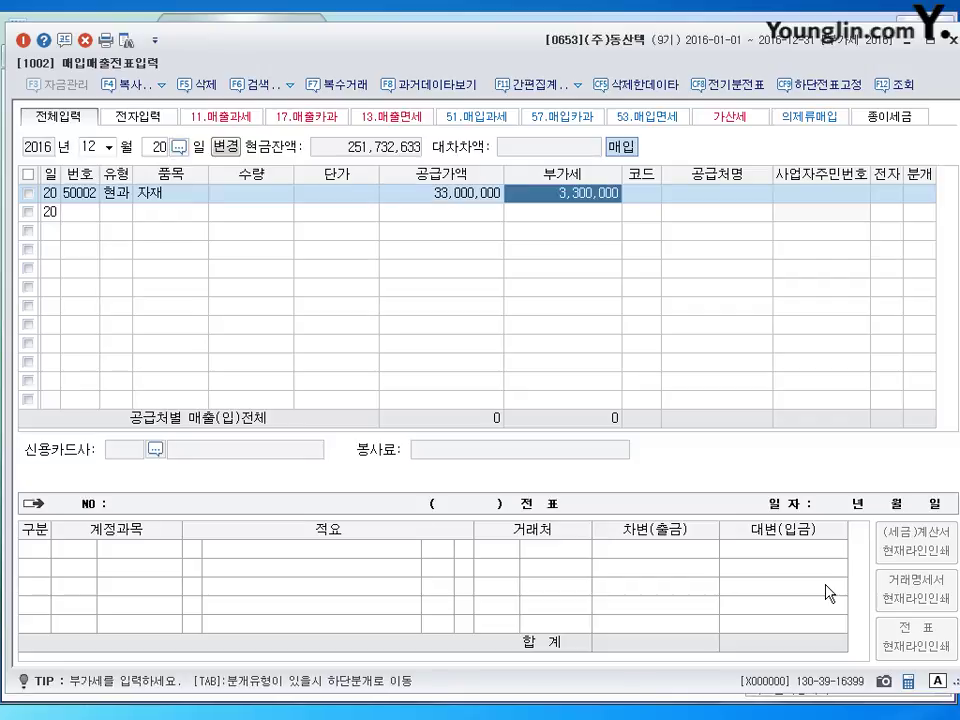
key(Return)
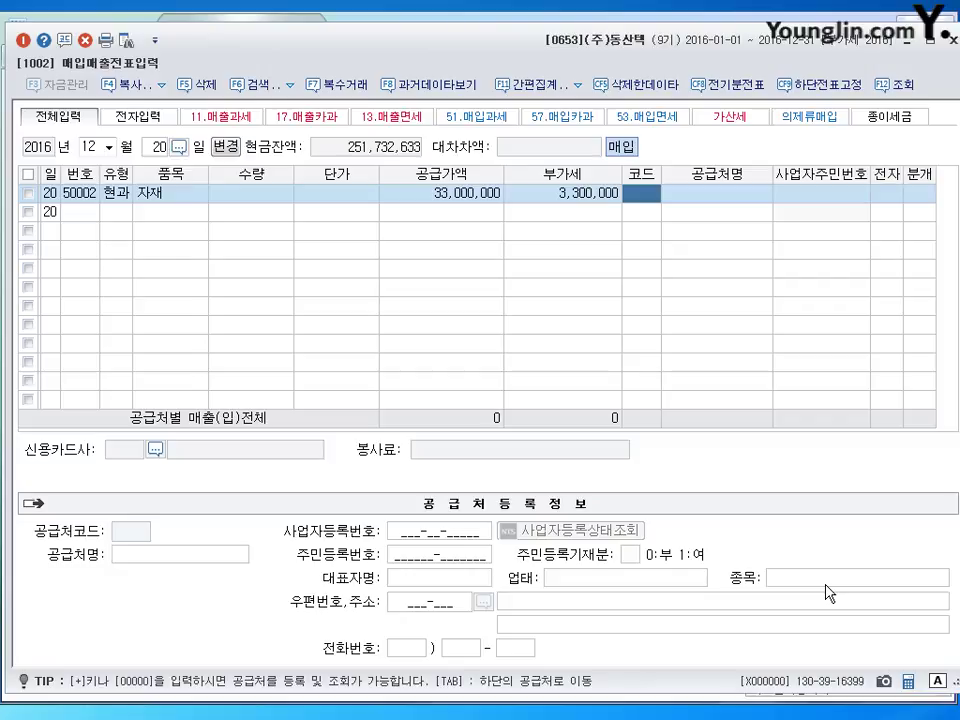
Choose supplier 00118 삼현상사, journalize as cash (분개 1), and finish the voucher
text(삼현)
key(Return)
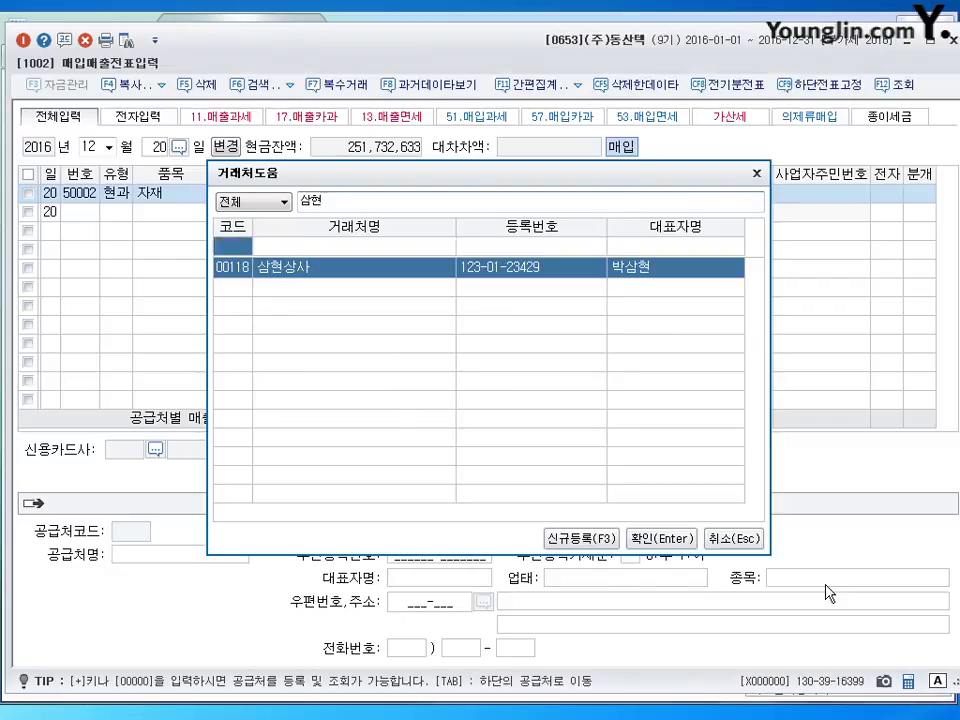
key(Return)
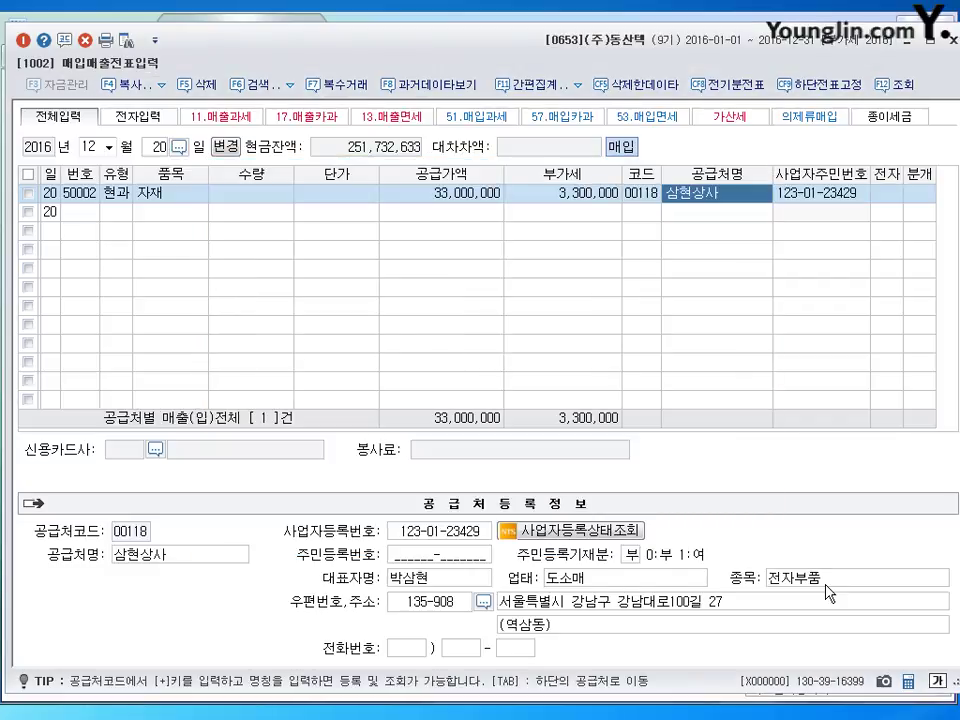
key(Return)
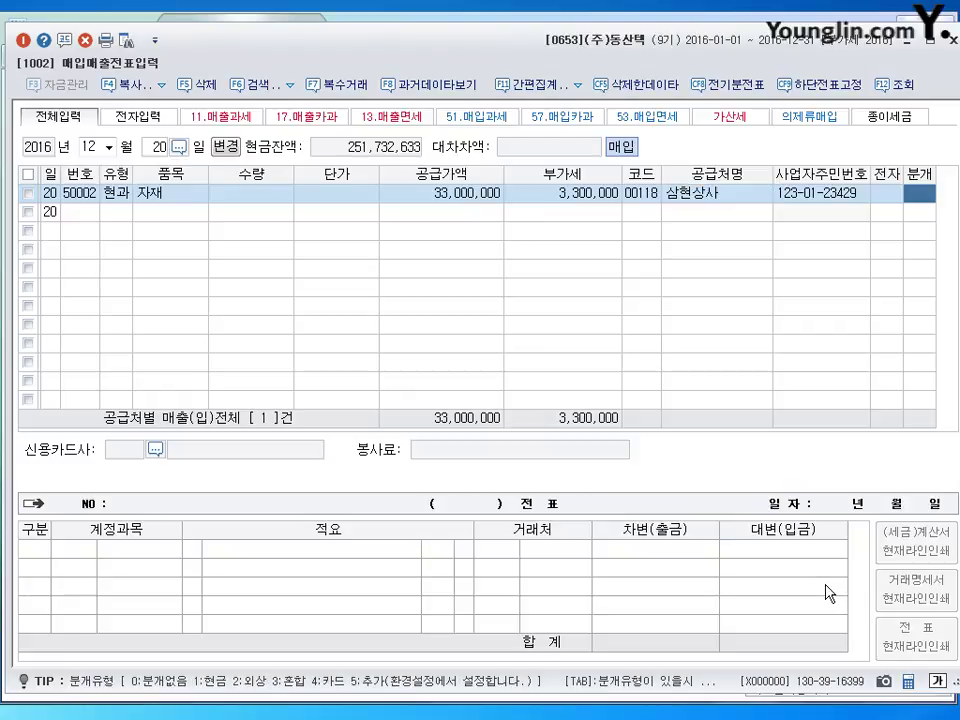
text(1)
key(Return)
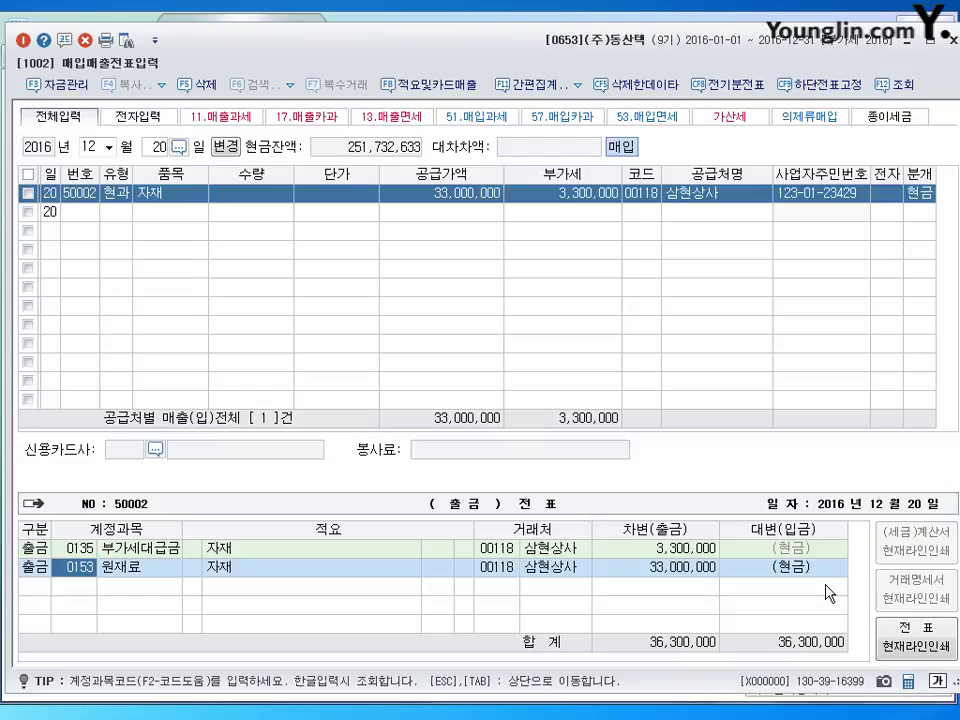
key(Return)
key(Return)
key(Return)
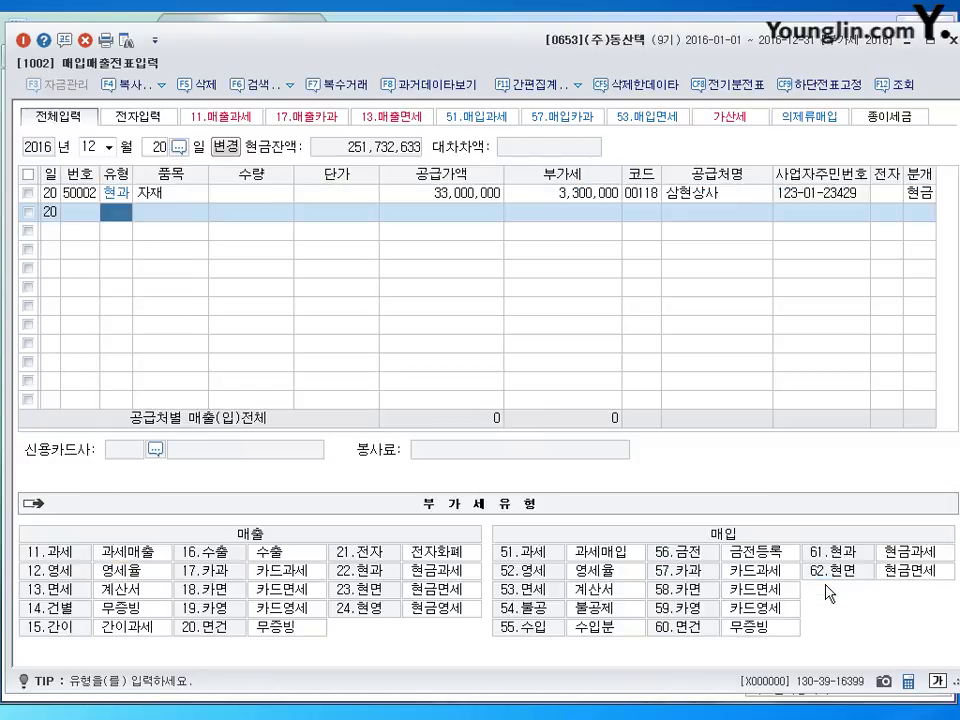
key(Escape)
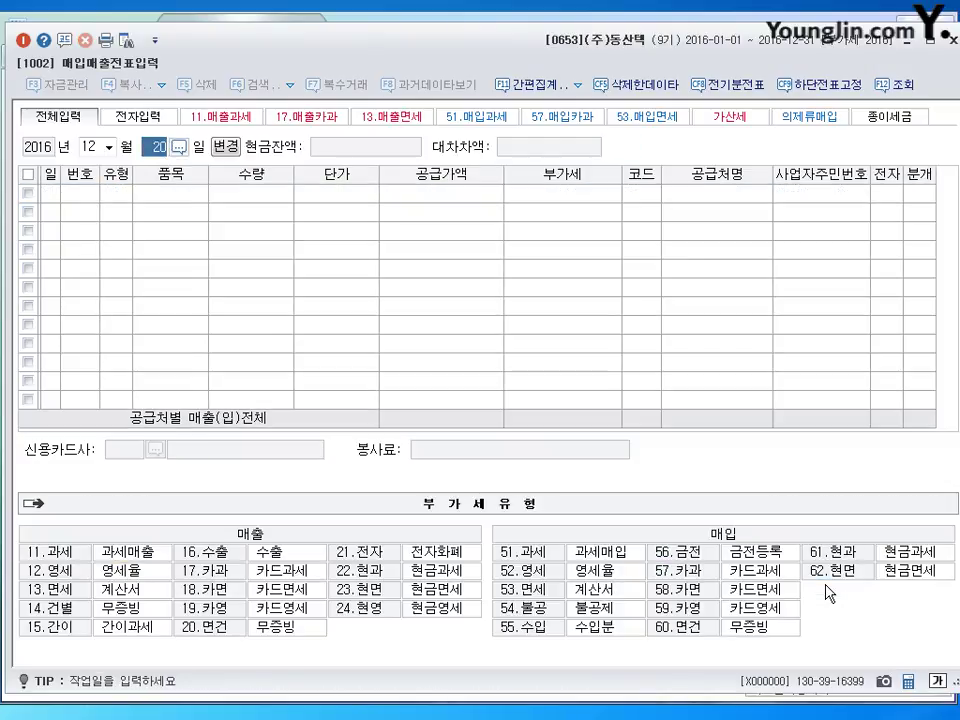
On December 27, enter a 51 과세 purchase of 청소비 with 3,000,000 supply value
text(27)
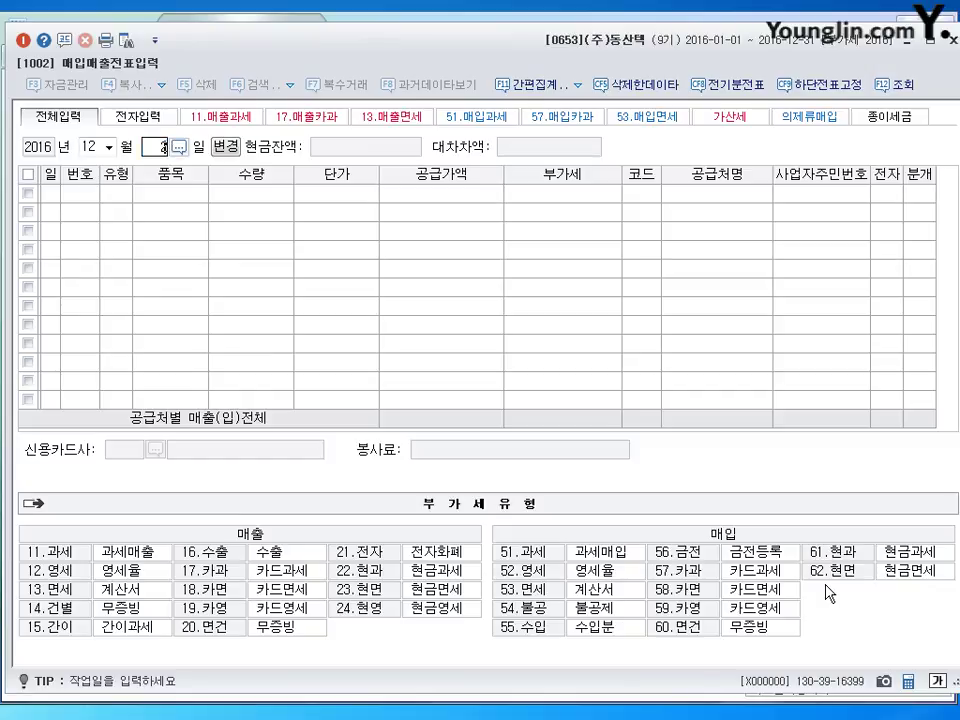
key(Return)
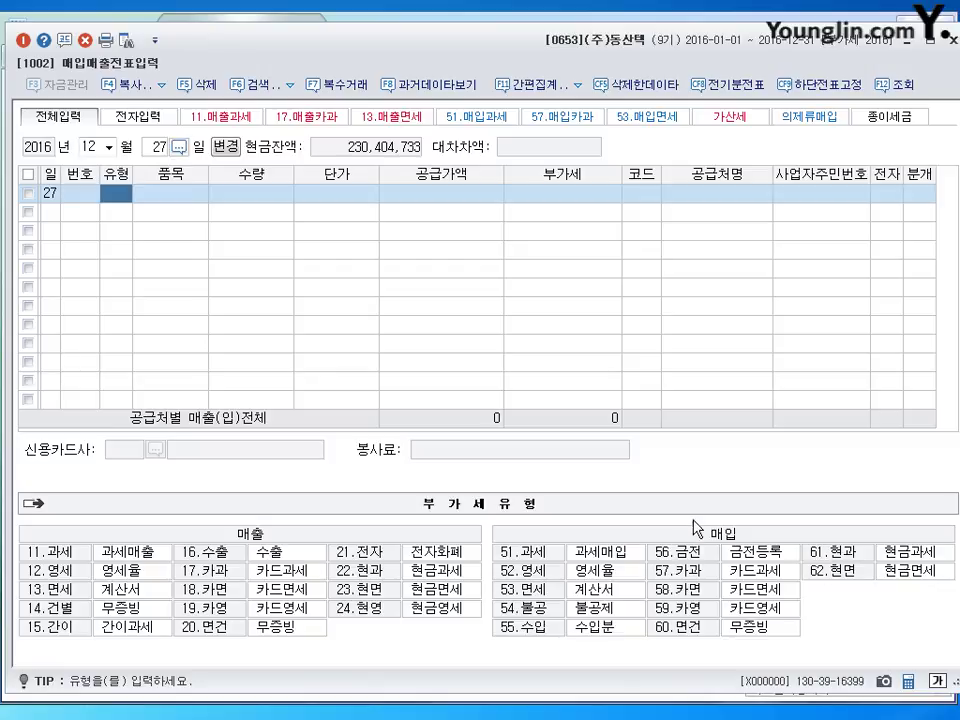
text(51)
key(Return)
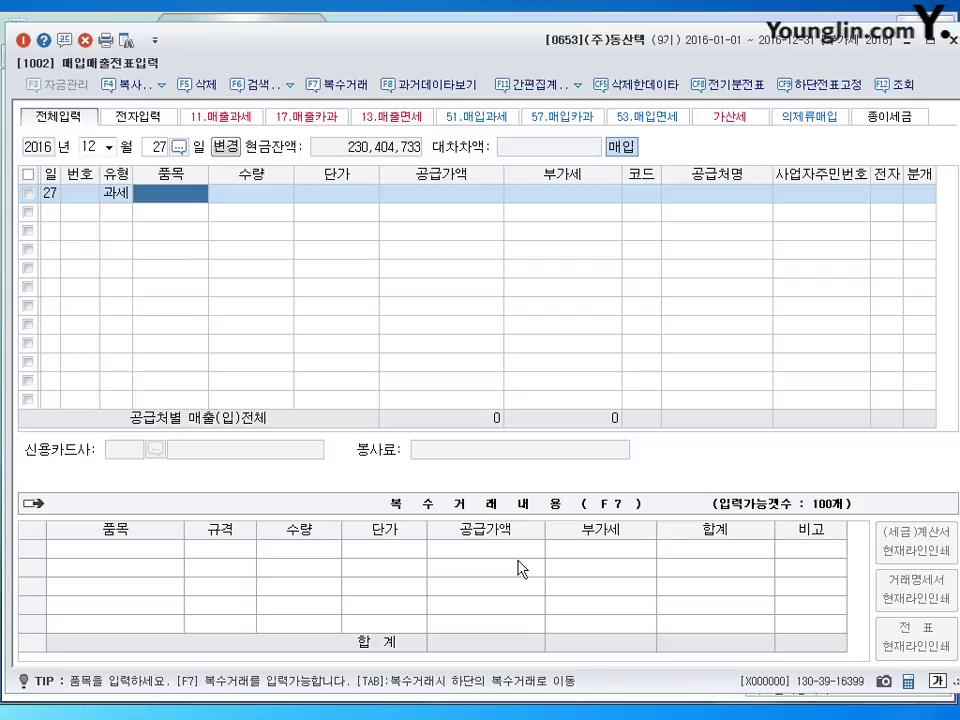
text(청소비)
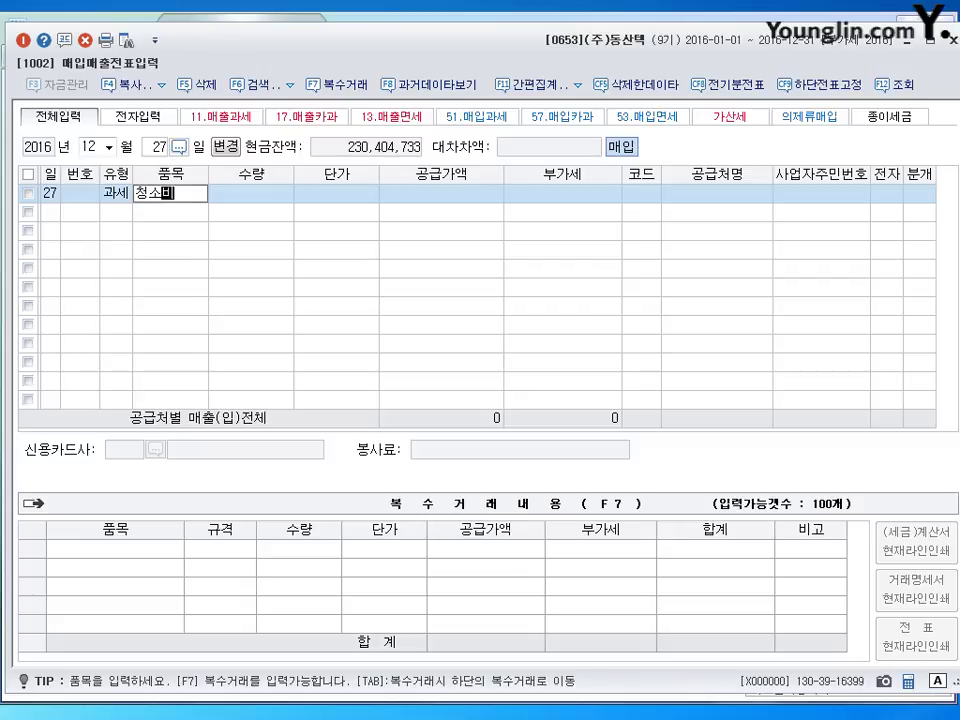
key(Return)
key(Return)
key(Return)
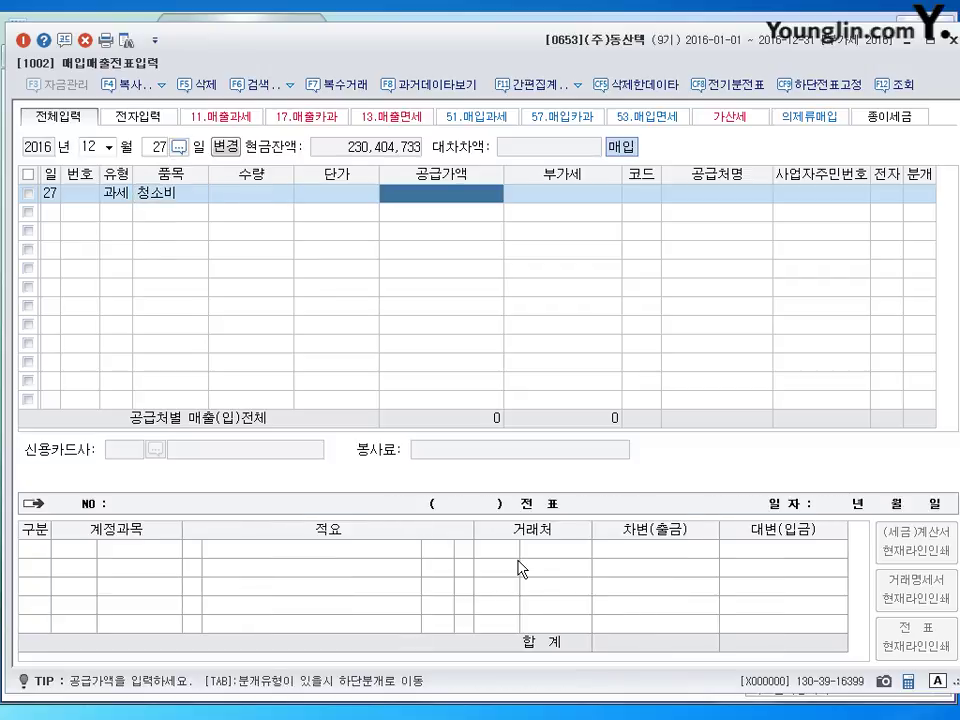
text(3000)
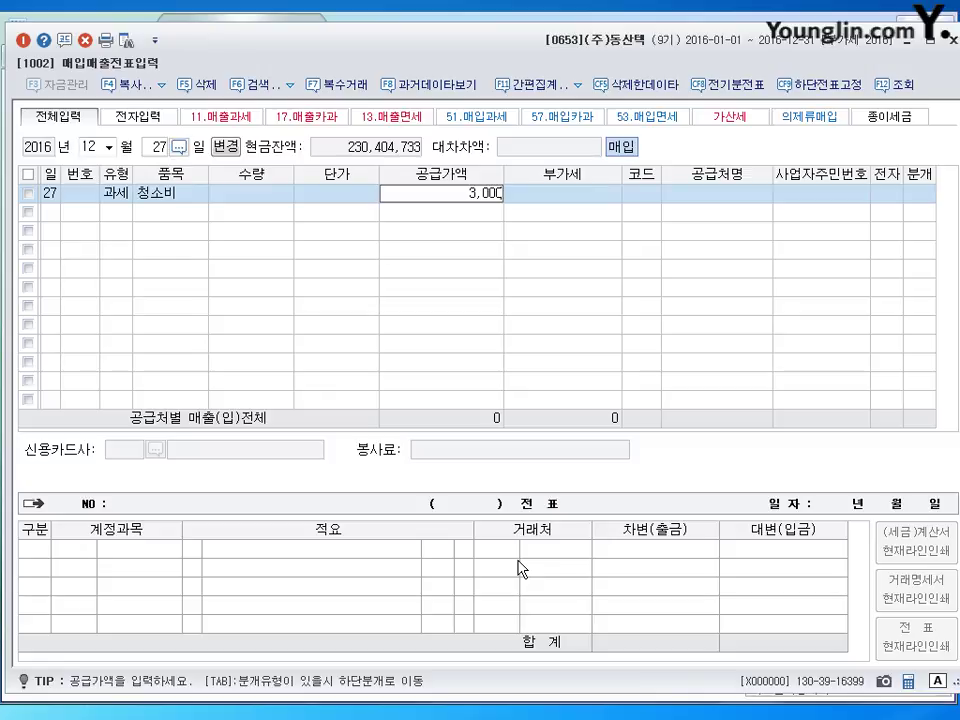
text(000)
key(Return)
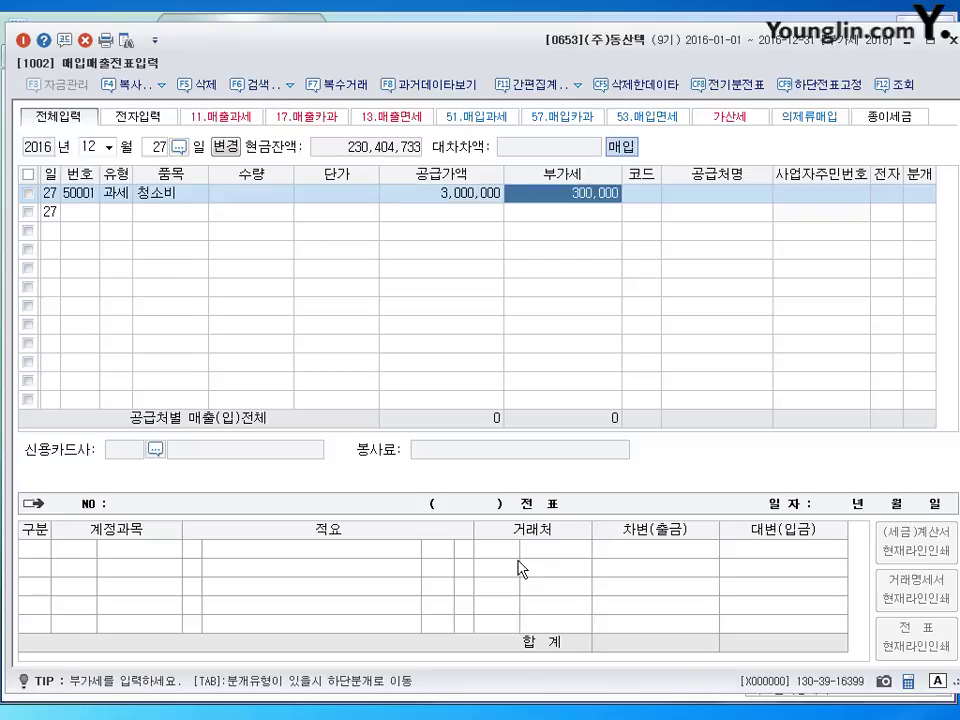
Set supplier (주)센스 and mark the invoice electronic
key(Return)
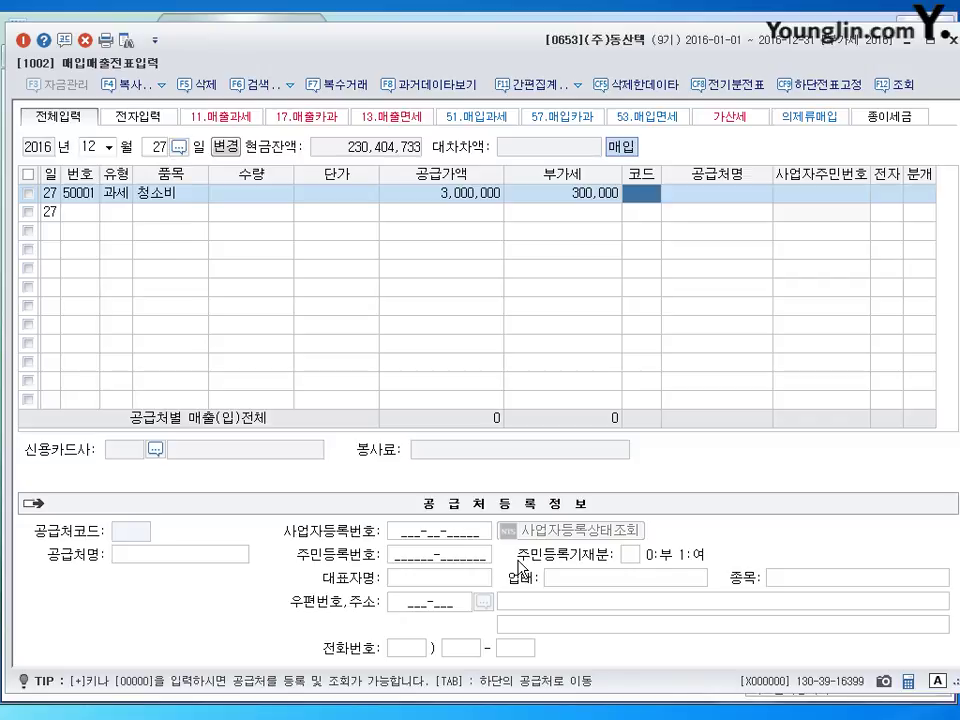
text(센스)
key(Return)
key(Return)
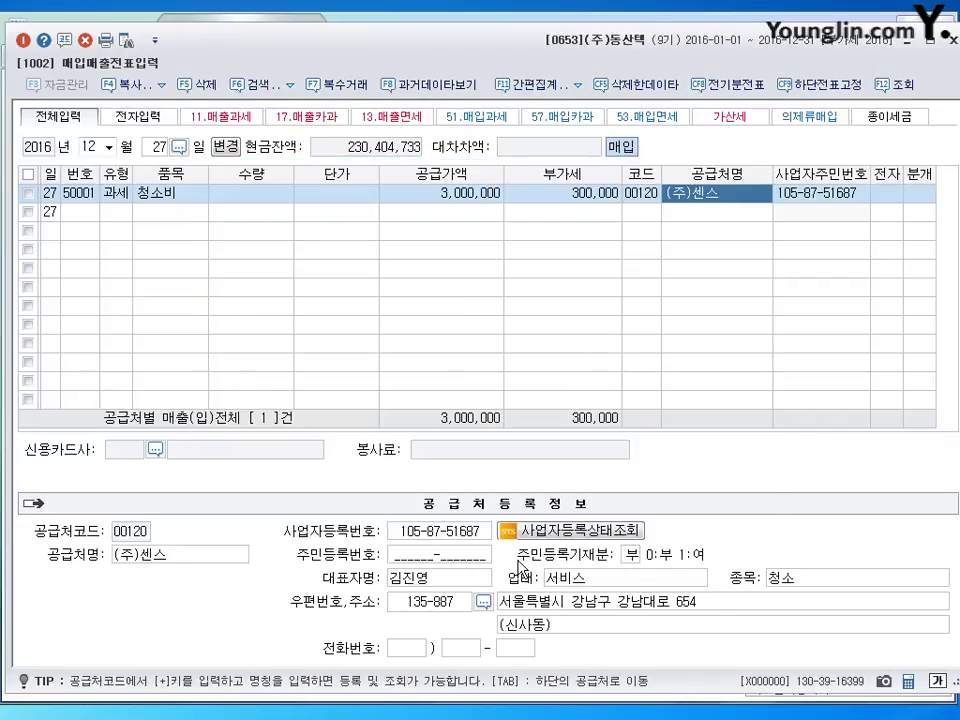
key(Return)
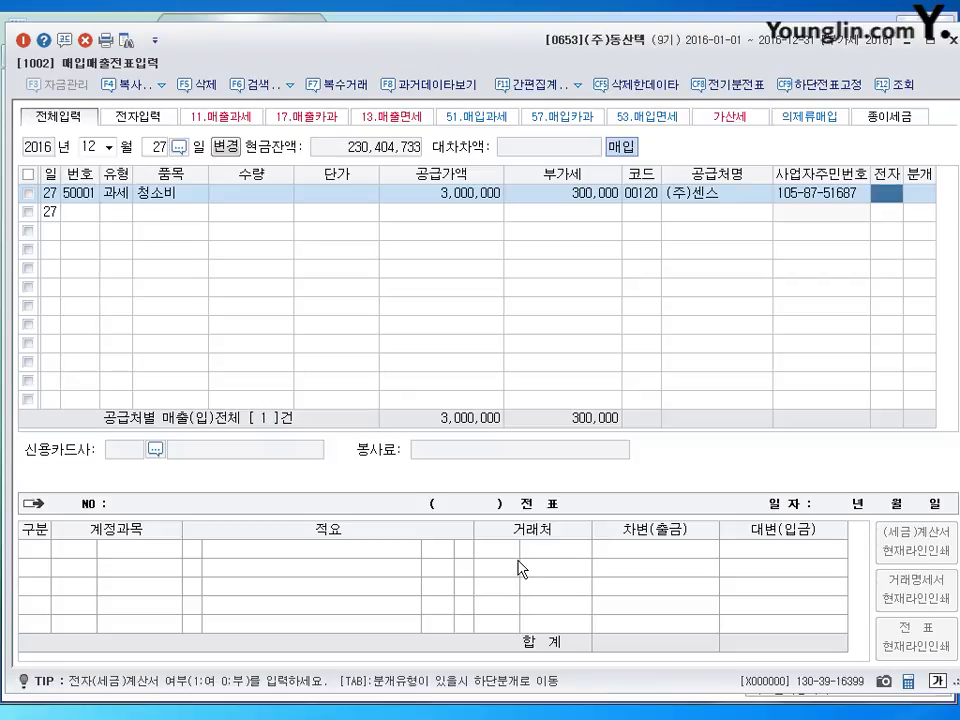
text(1)
key(Return)
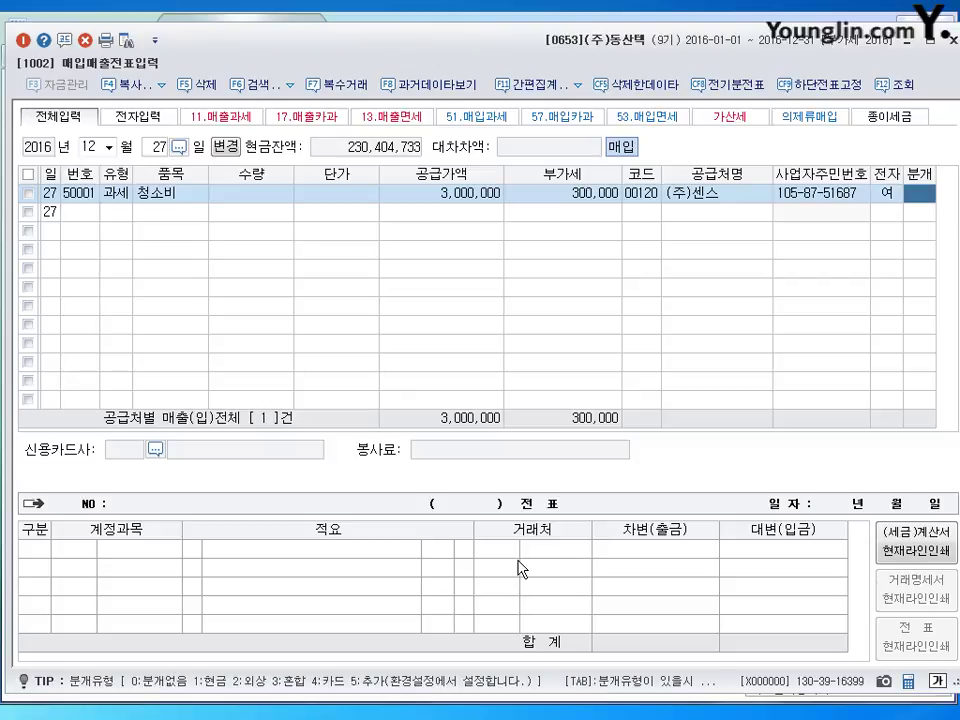
Use 혼합 journal type, debiting 0837 건물관리비 and crediting 0103 보통예금 3,300,000
text(3)
key(Return)
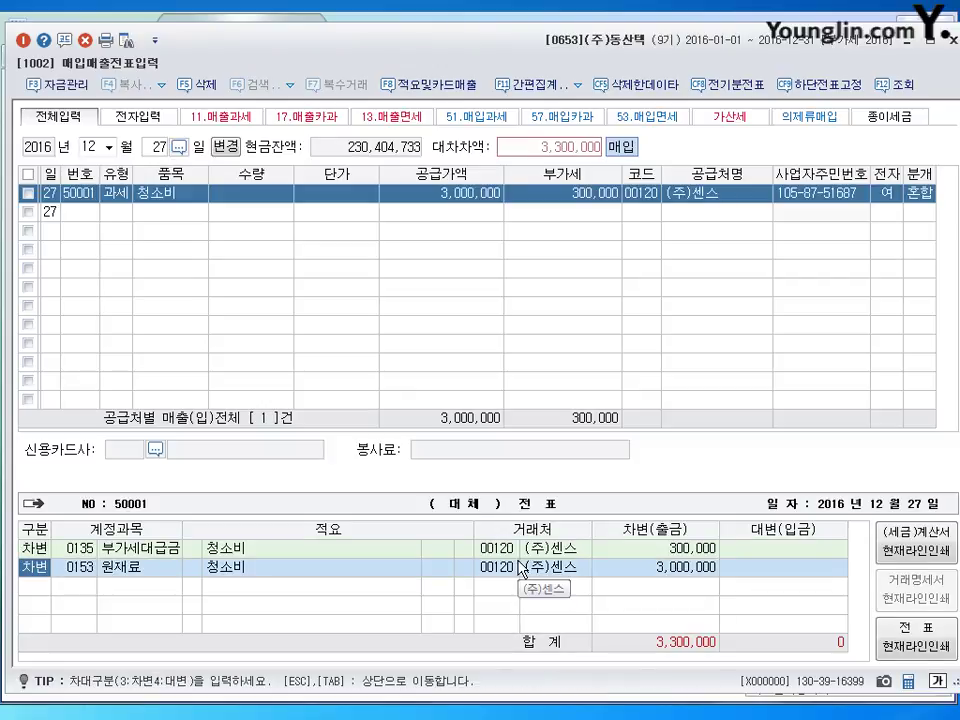
key(Return)
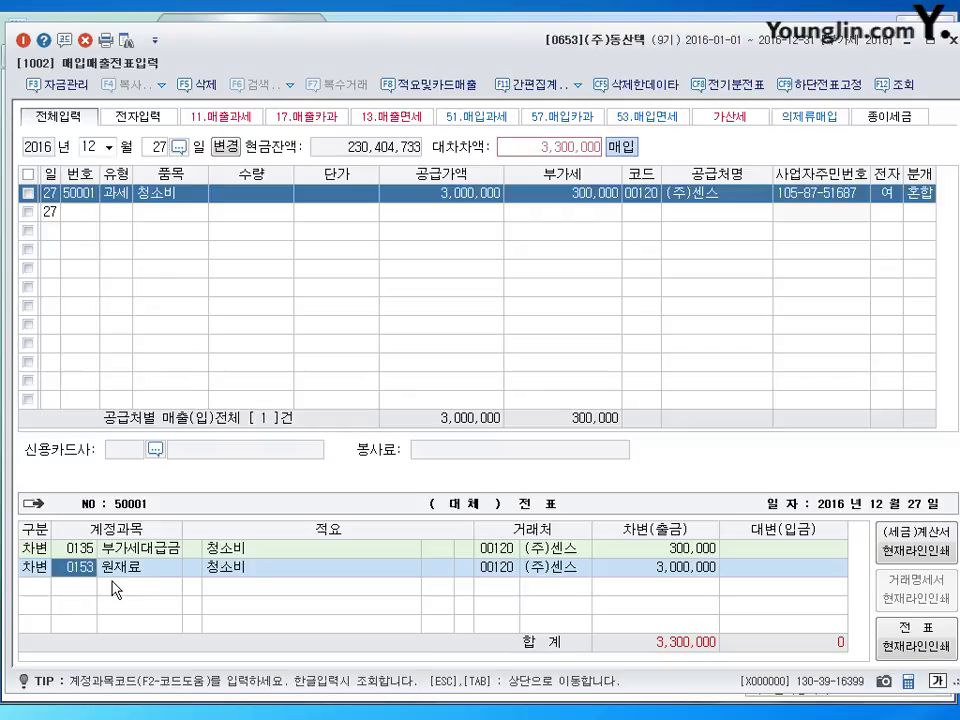
text(837)
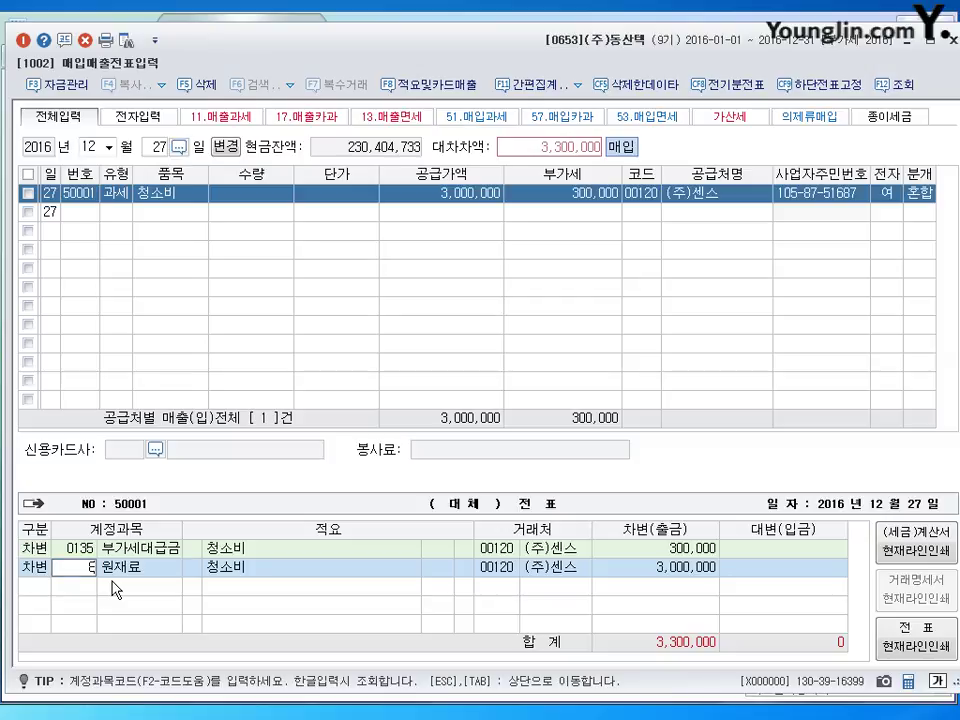
key(Return)
key(Return)
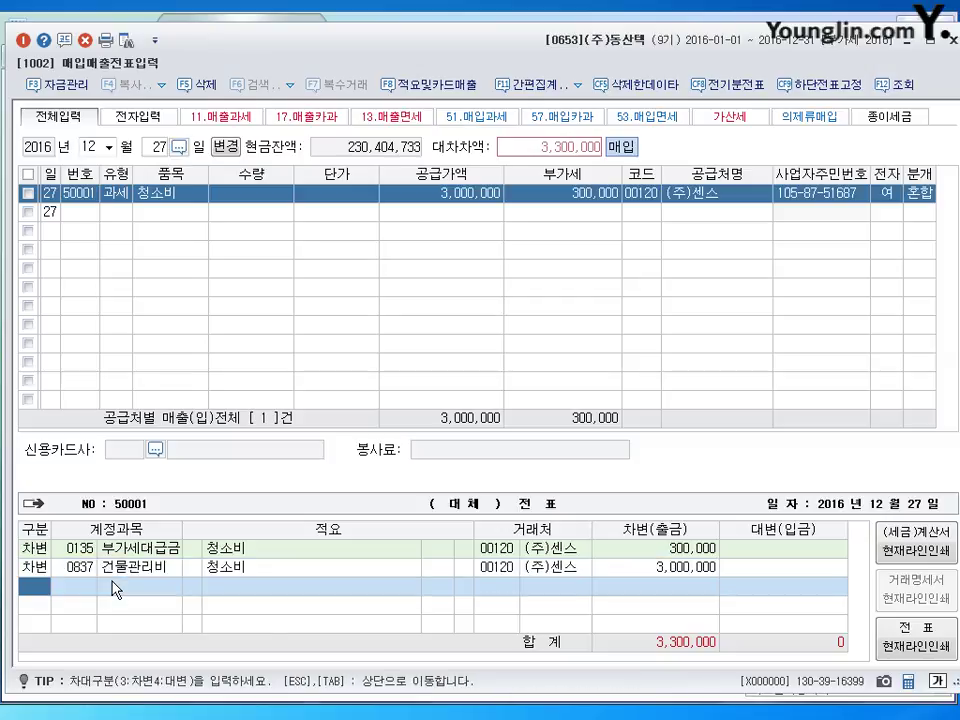
text(4103)
key(Return)
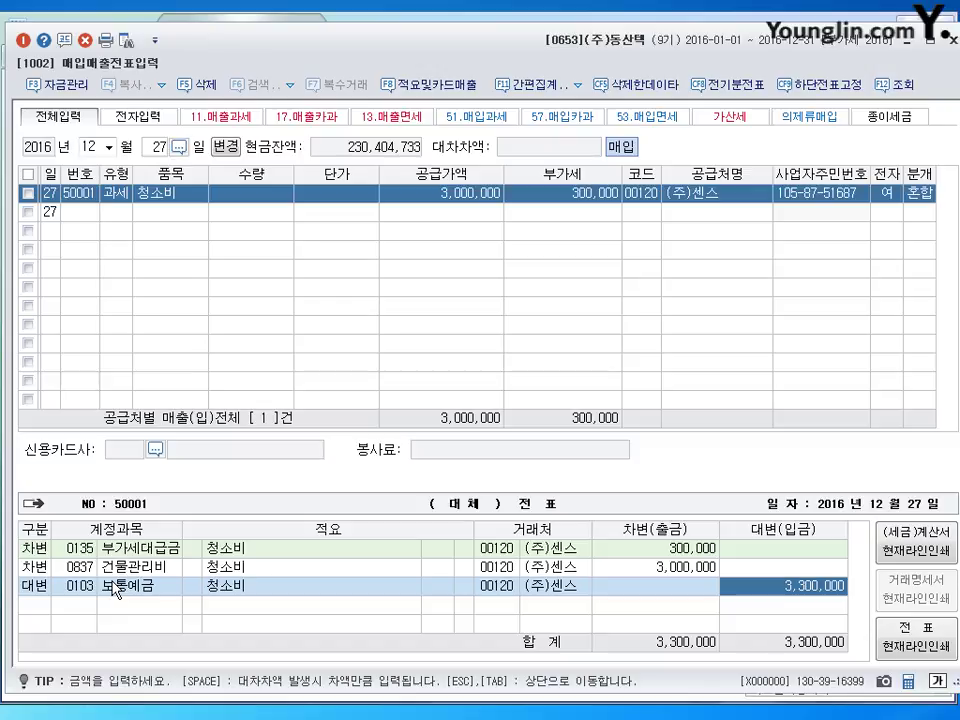
key(Return)
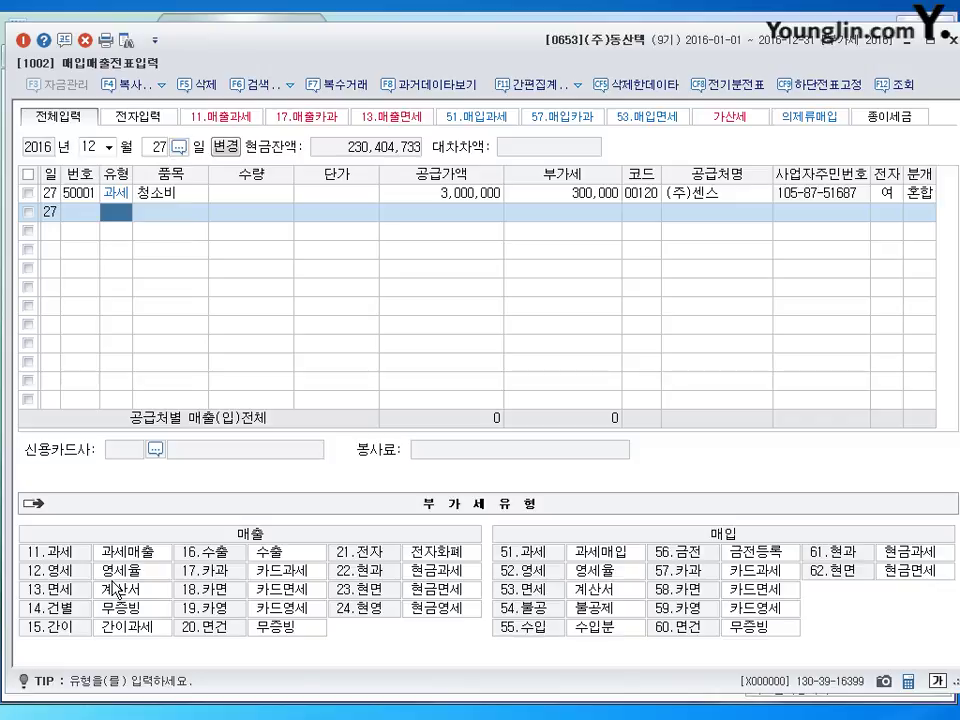
Change the July 10 voucher's debit account from 0817 to 0254 예수금, then close it
click(947, 43)
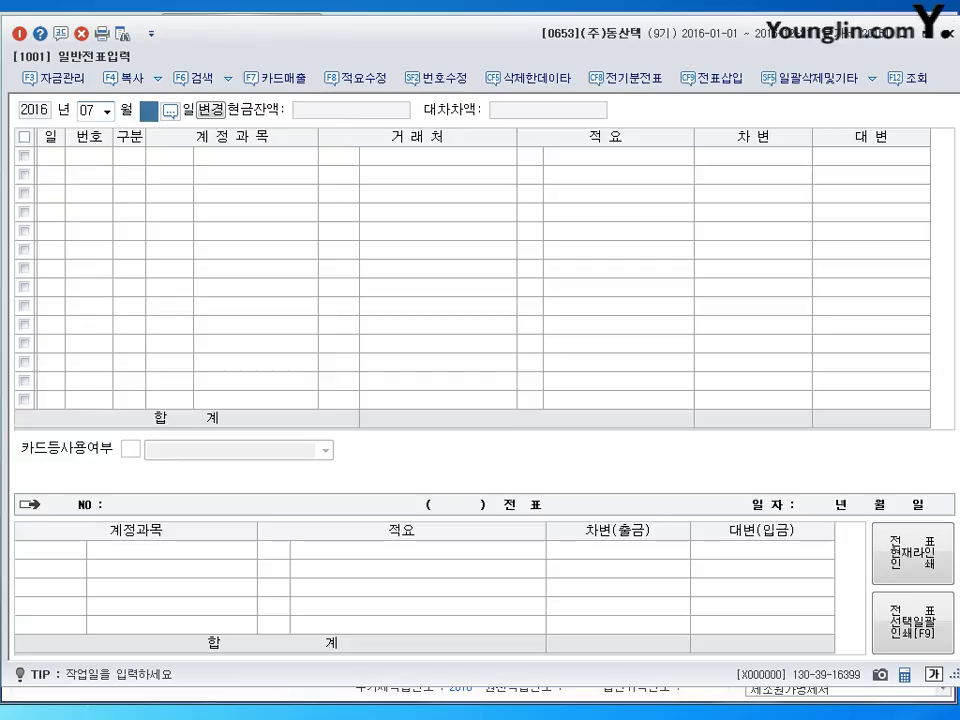
text(10)
key(Return)
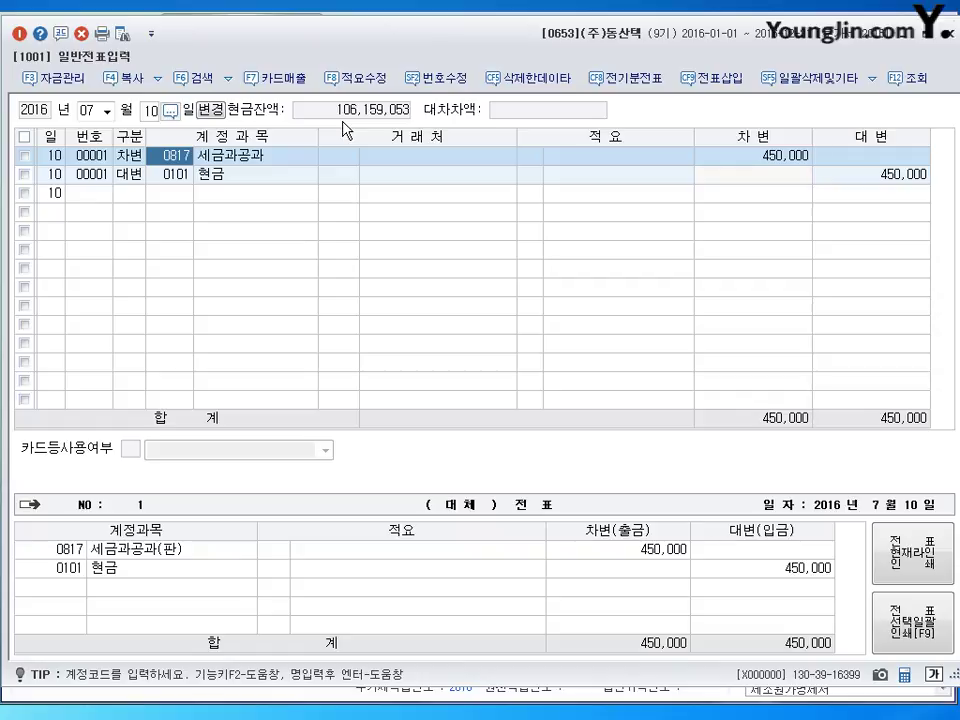
text(254)
key(Return)
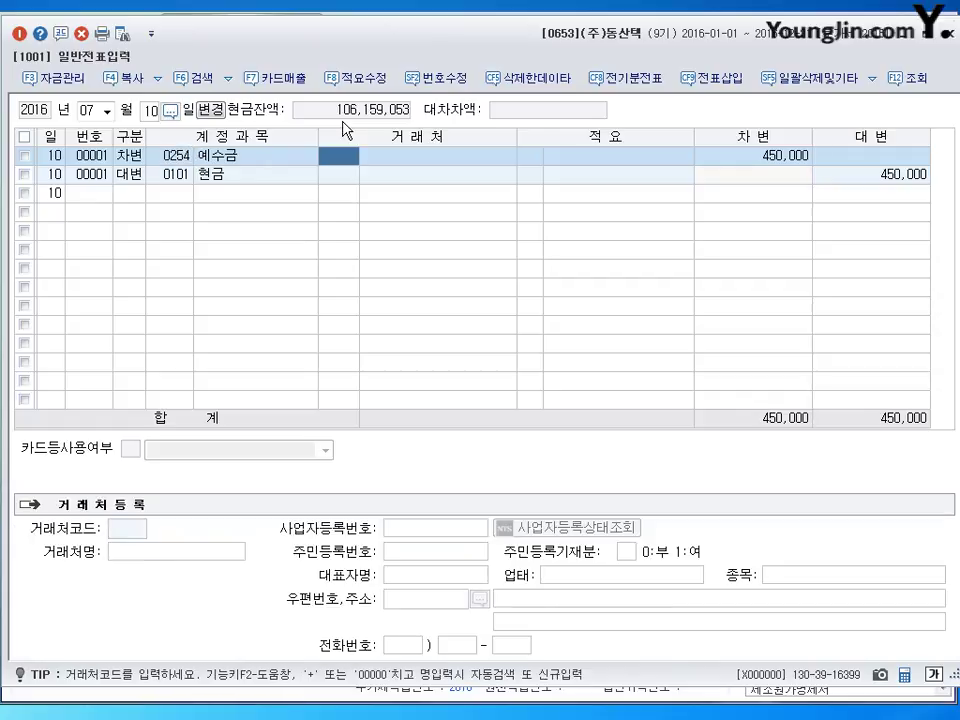
key(Down)
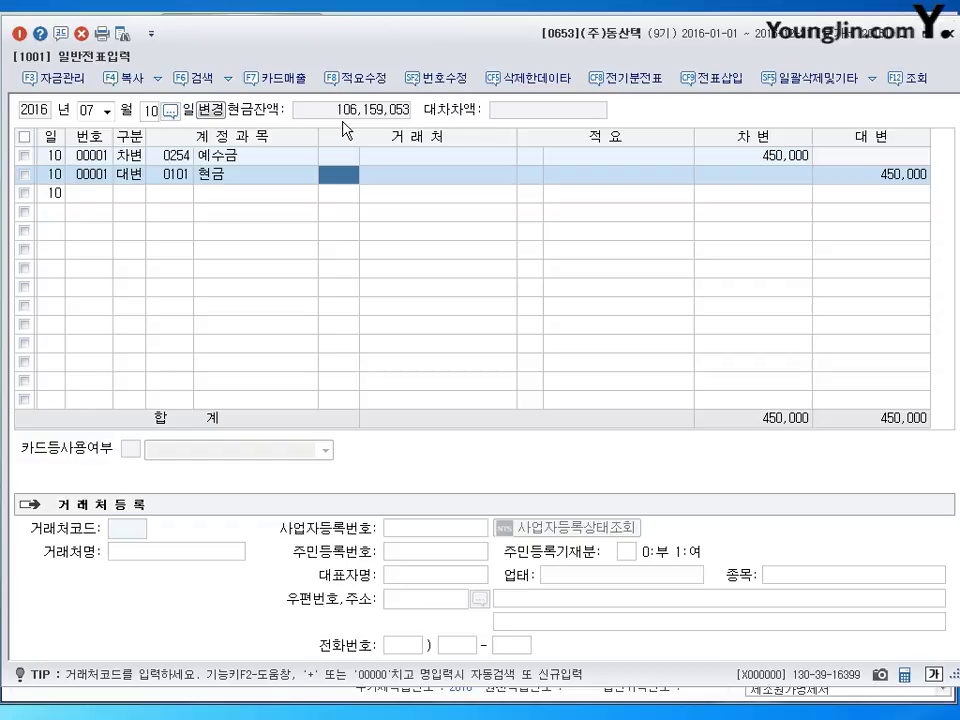
click(940, 28)
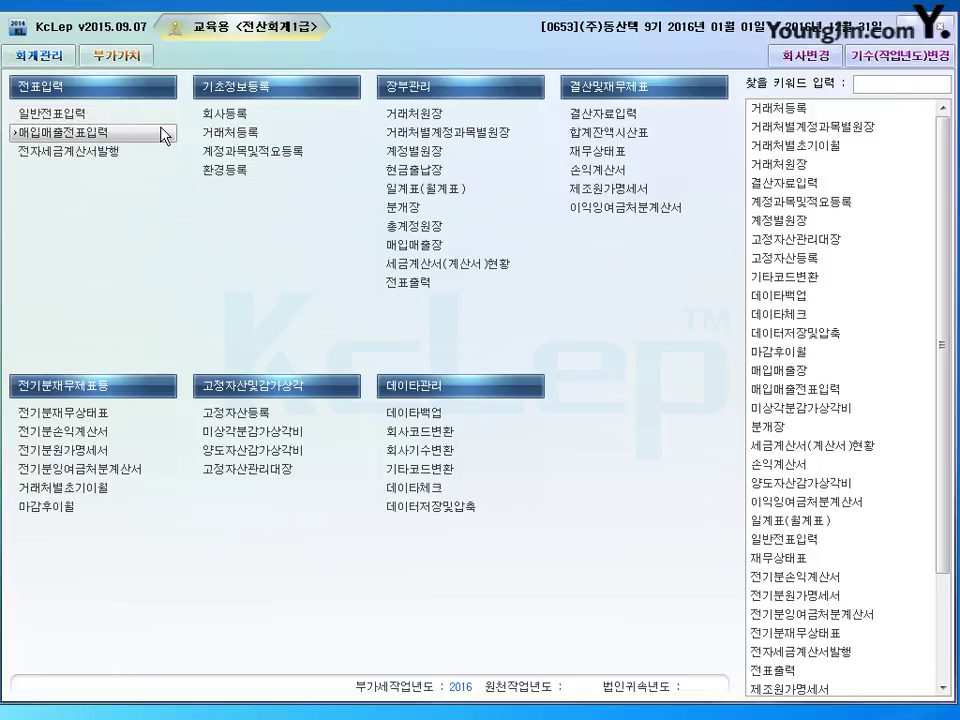
Open 매입매출전표입력 and load the August 9 entries
click(163, 135)
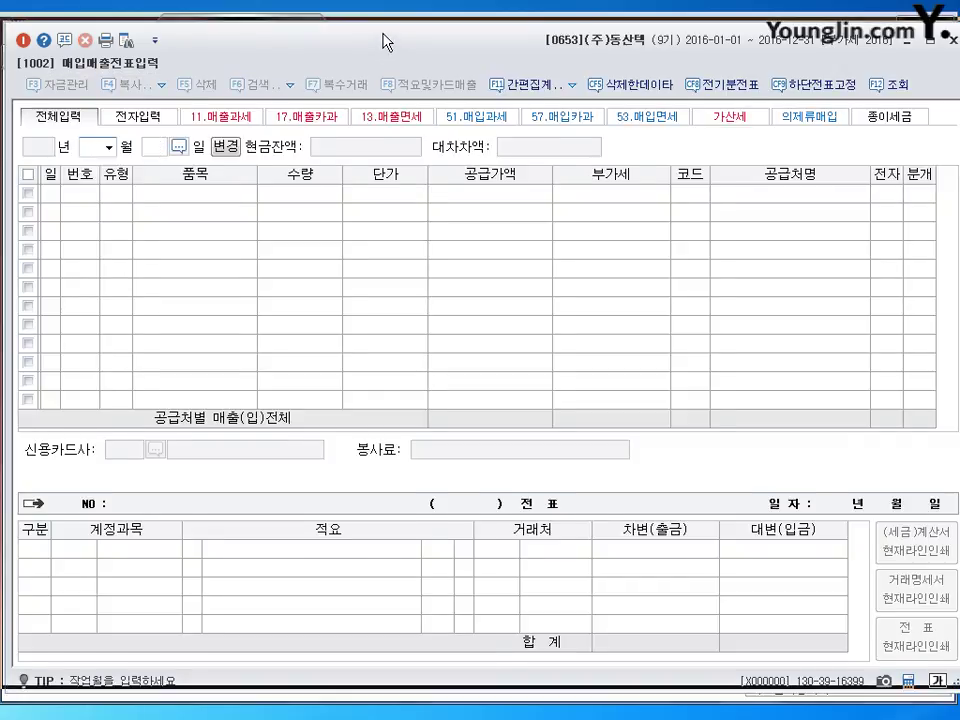
text(8)
key(Return)
text(9)
key(Return)
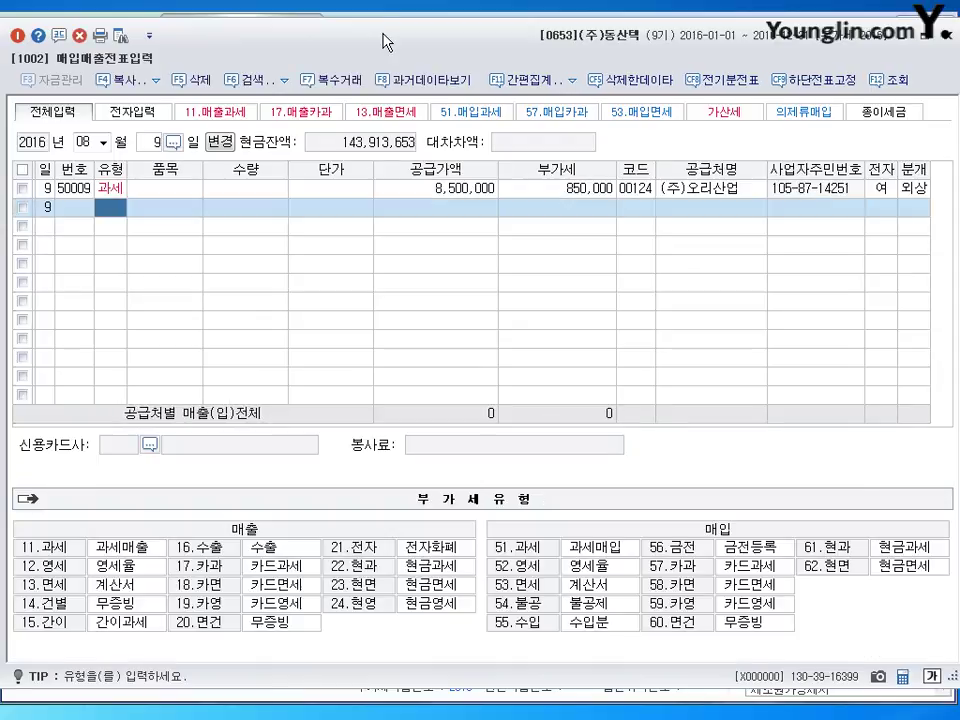
Replace the entry's customer with 00126 (주)우리산업 and close the window
key(Up)
key(Return)
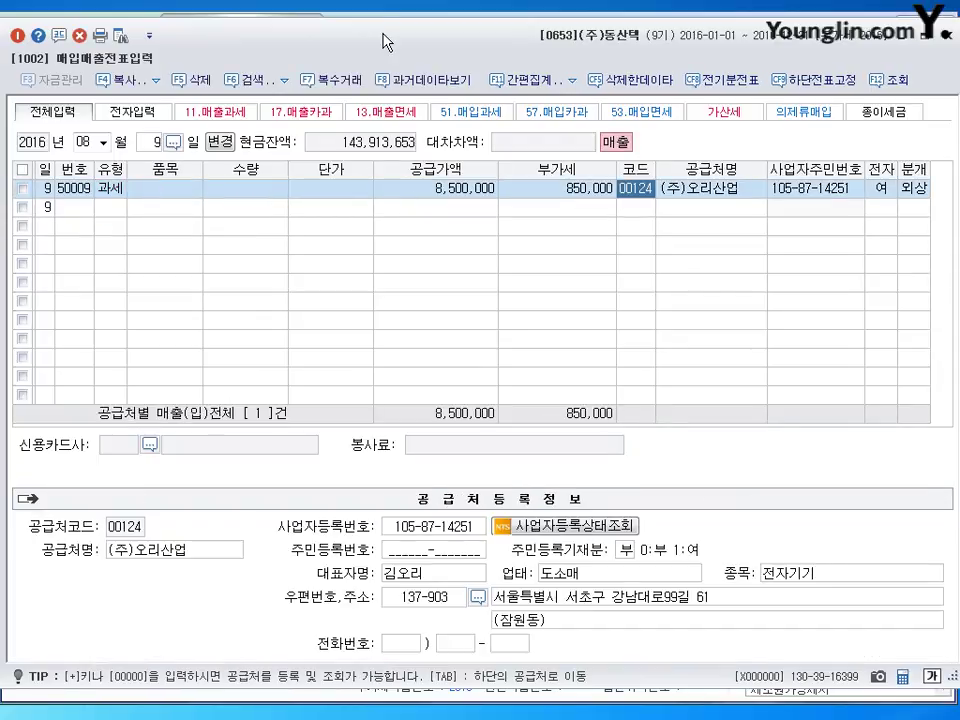
text(우리)
key(Return)
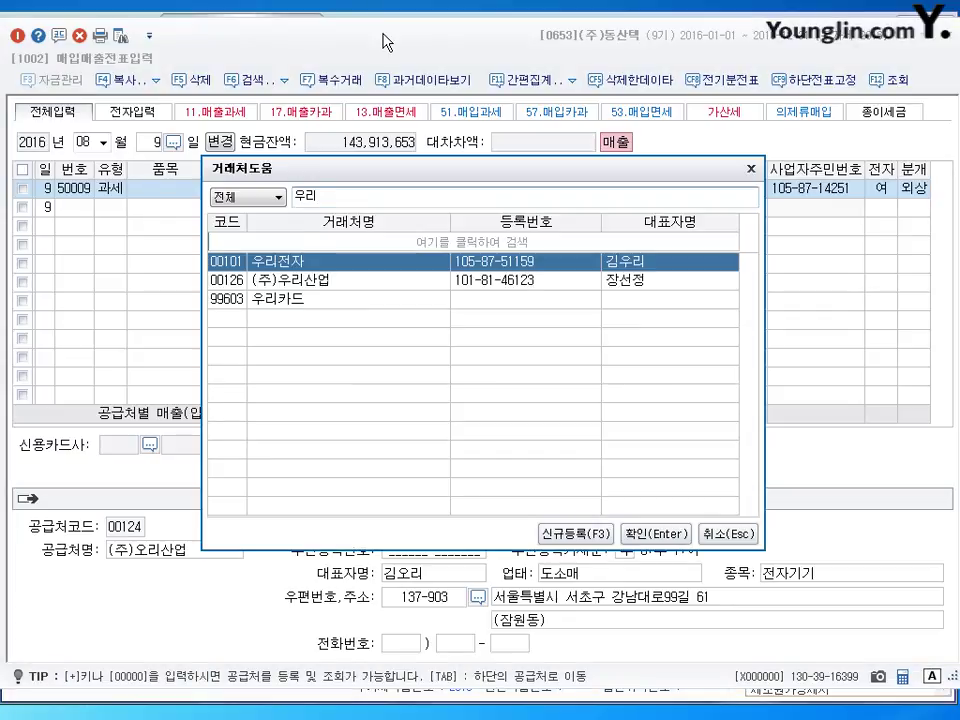
key(Down)
key(Return)
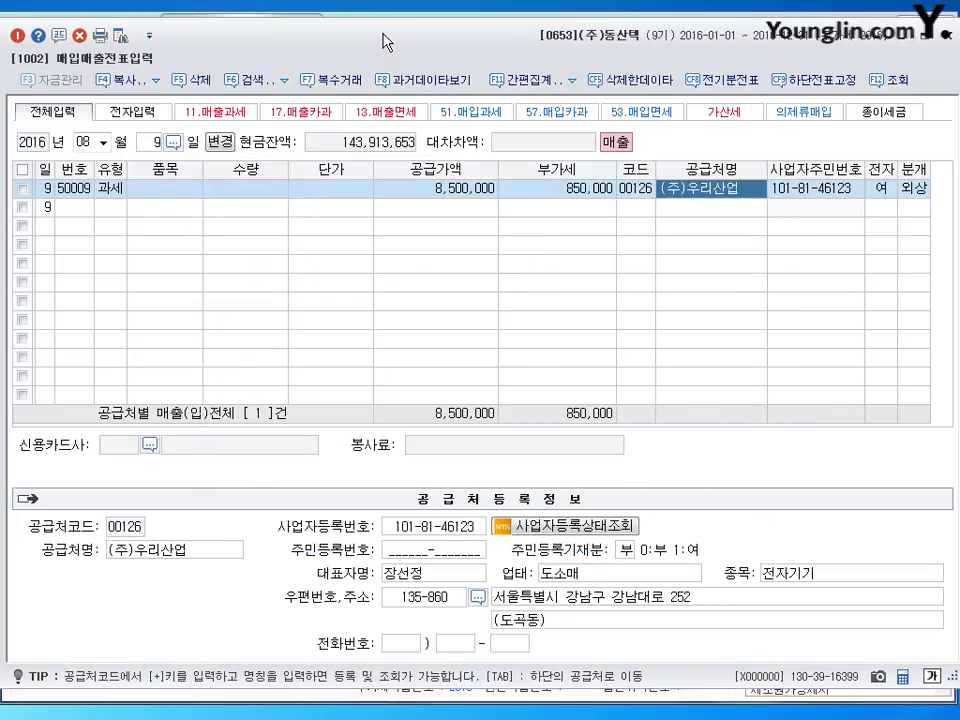
key(Return)
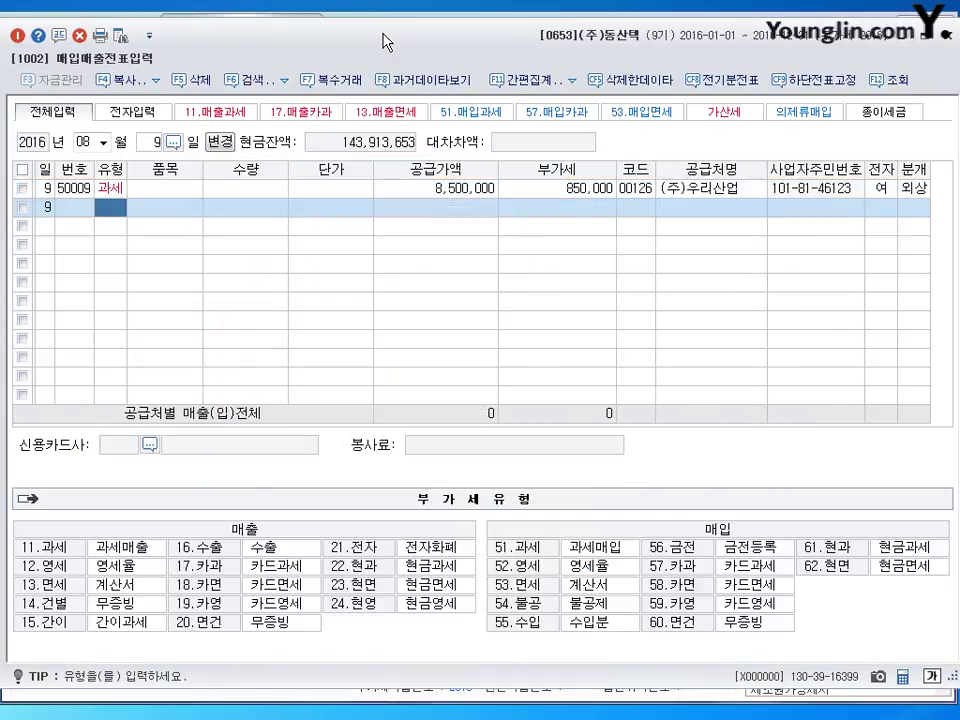
key(Escape)
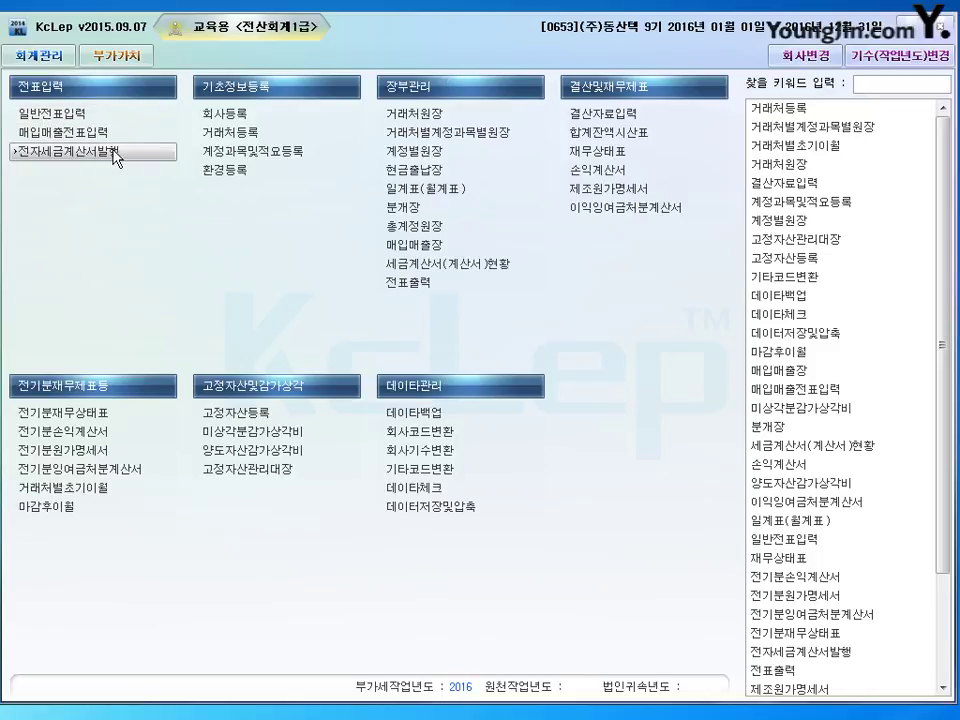
Open 일반전표입력 with the voucher date set to December 31
click(60, 113)
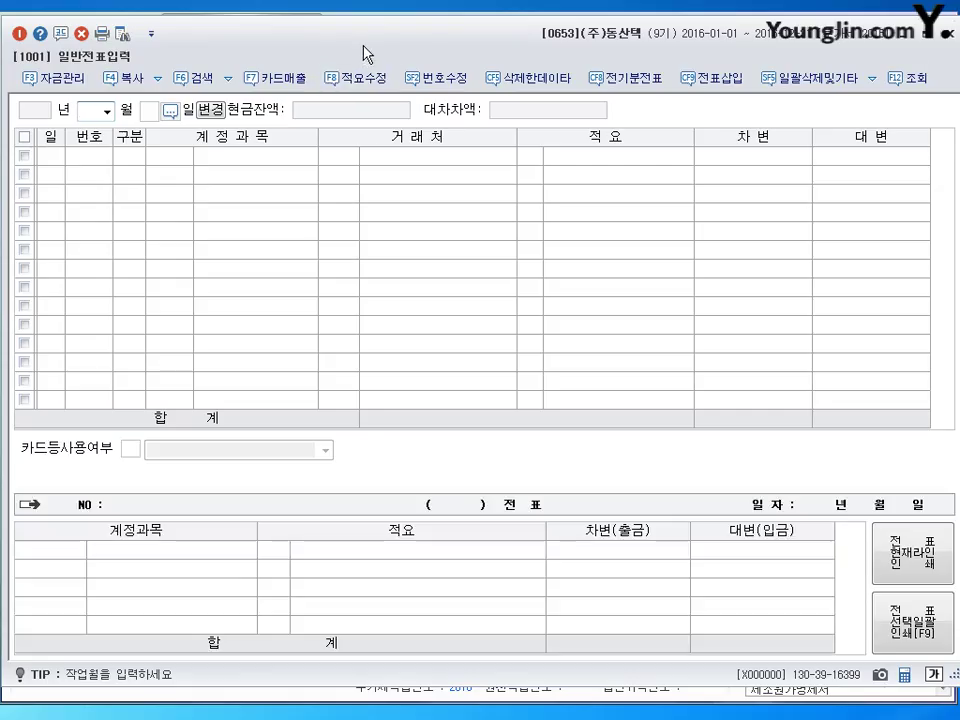
text(12)
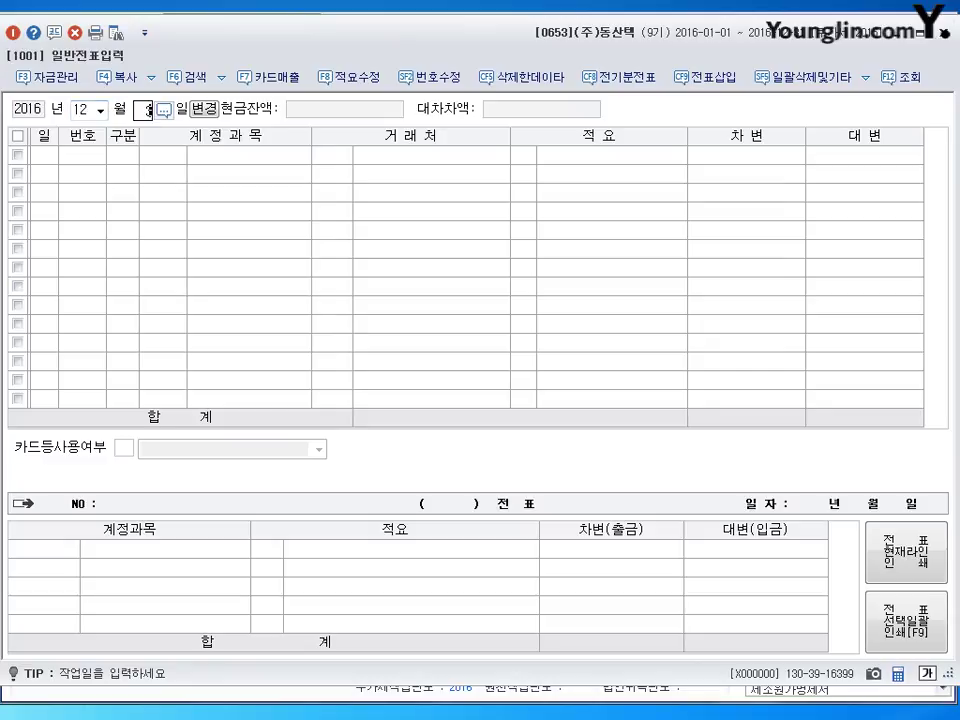
key(Return)
text(31)
key(Return)
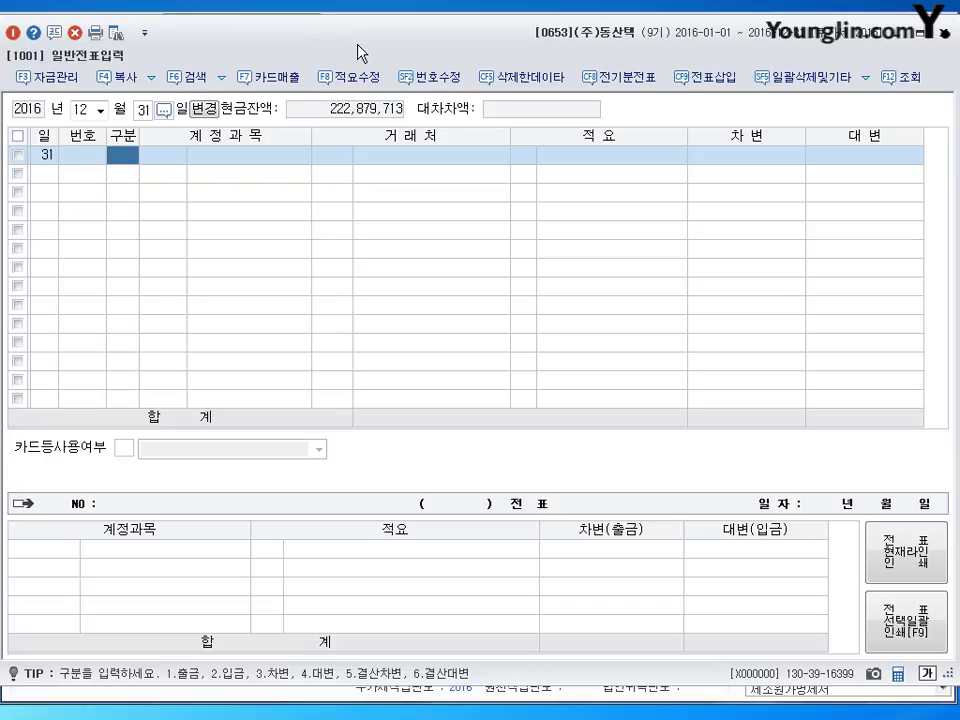
Post a 12/31 voucher: 임차료 (0819) debit 3,000,000 against 미지급비용 (0262) credit 3,000,000
text(3)
key(Return)
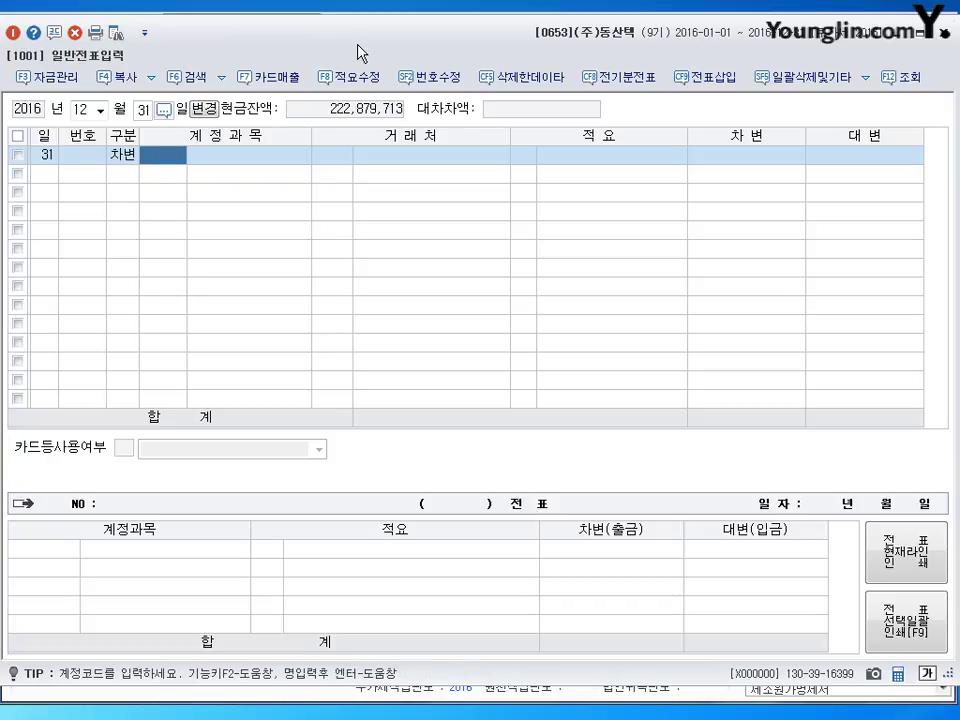
text(0819)
key(Return)
key(Return)
key(Return)
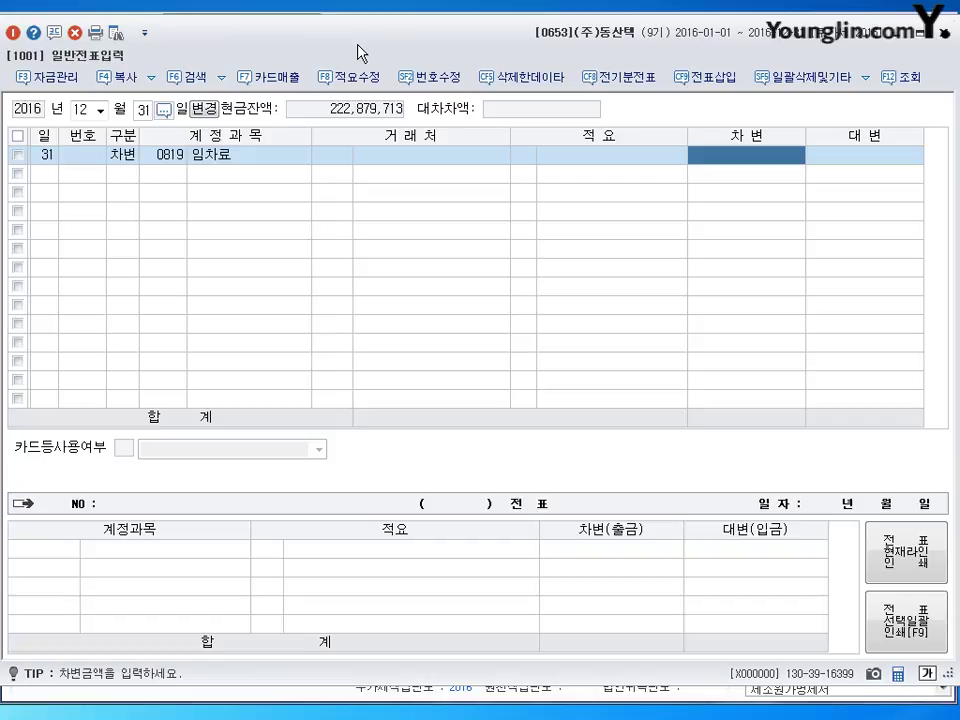
text(3000000)
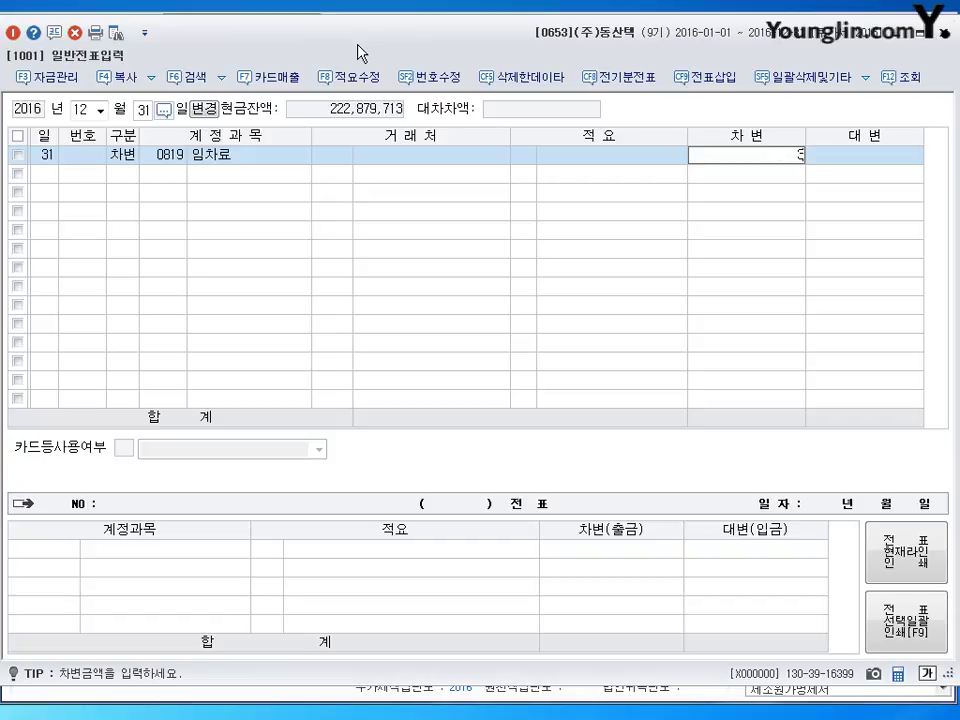
key(Return)
text(4)
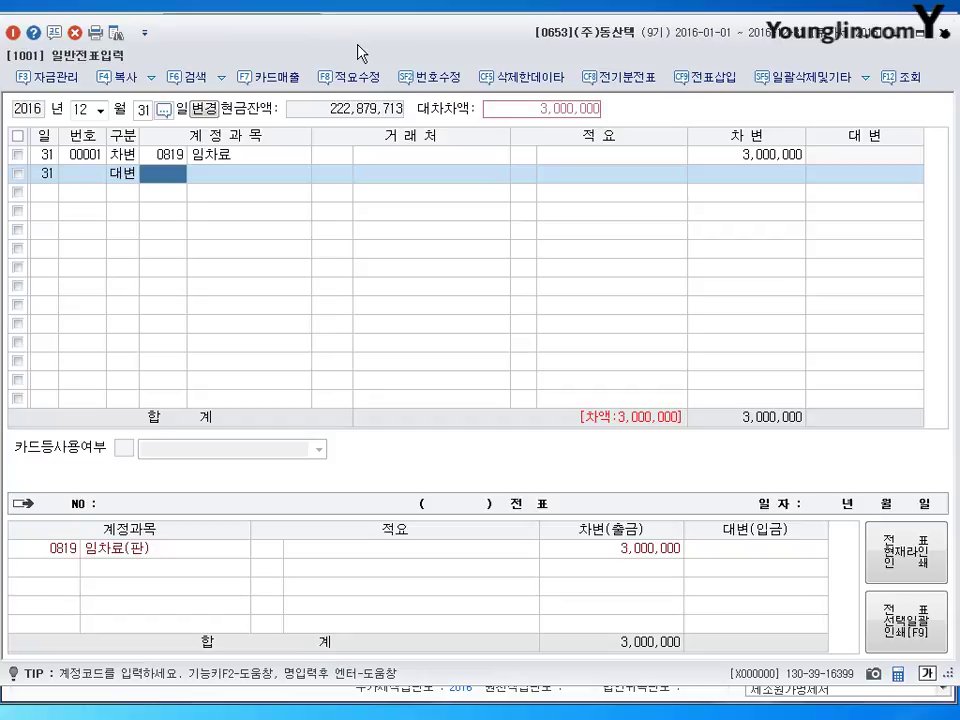
text(262)
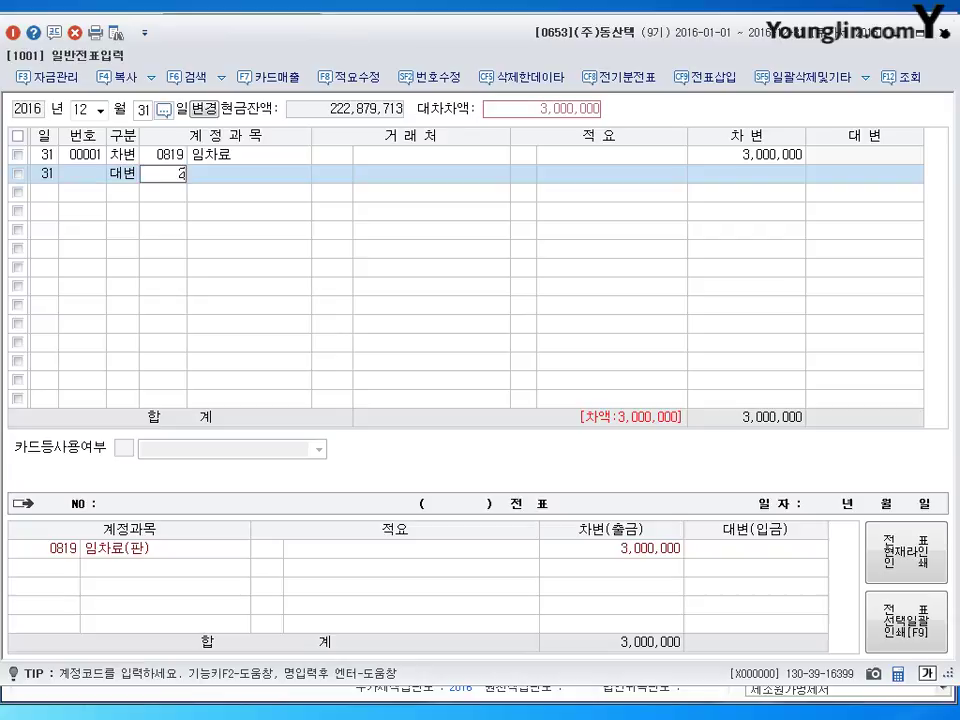
key(Return)
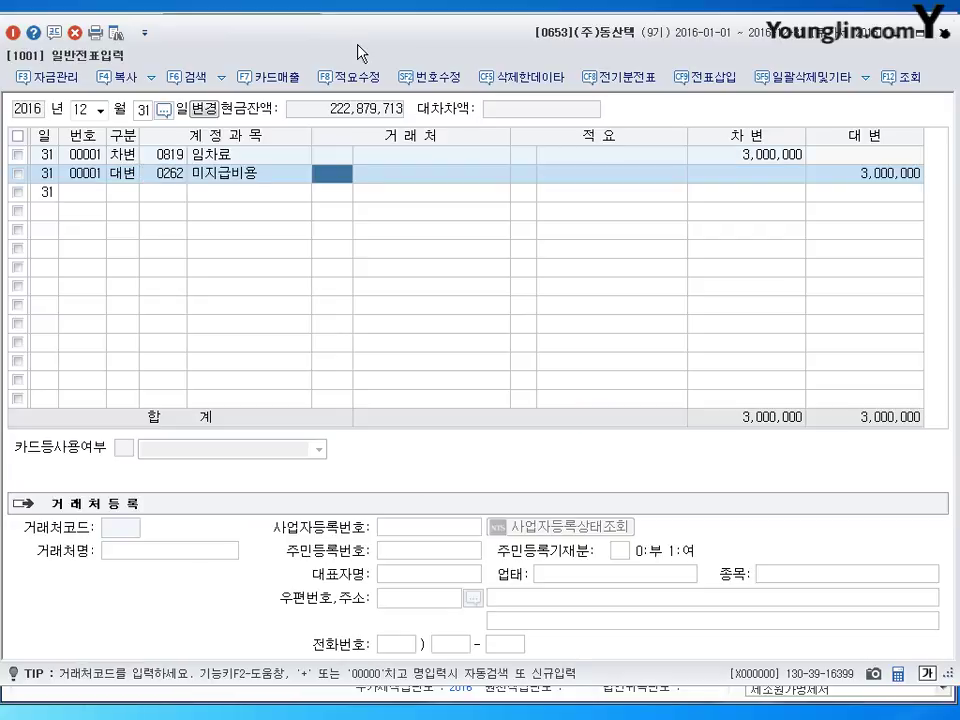
key(Return)
key(Return)
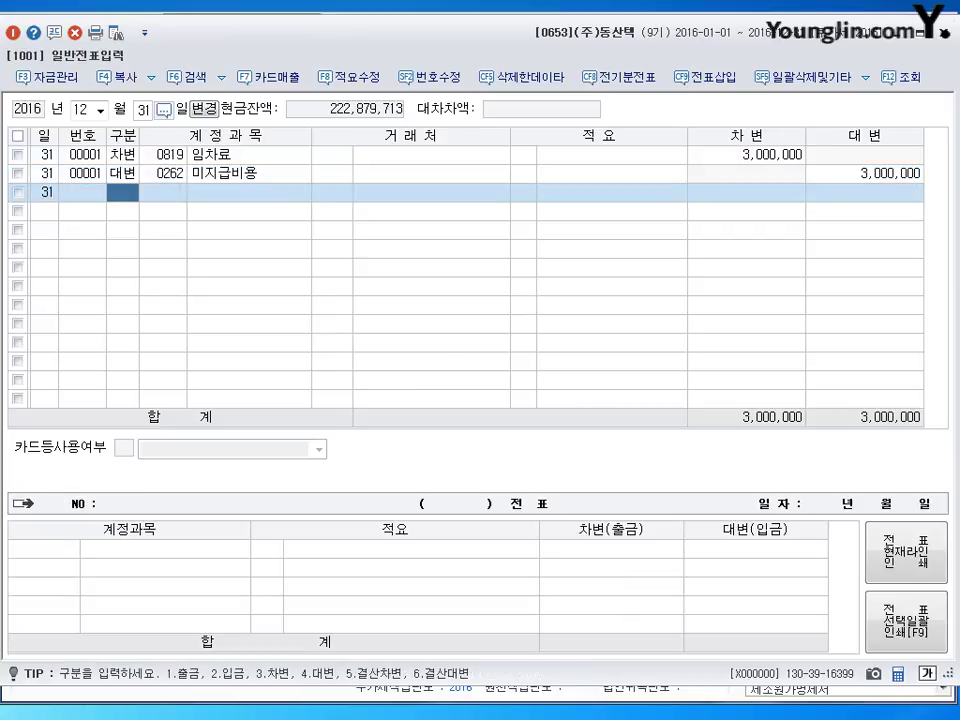
Close the general journal and load 결산자료입력 data for January–December 2016
click(946, 32)
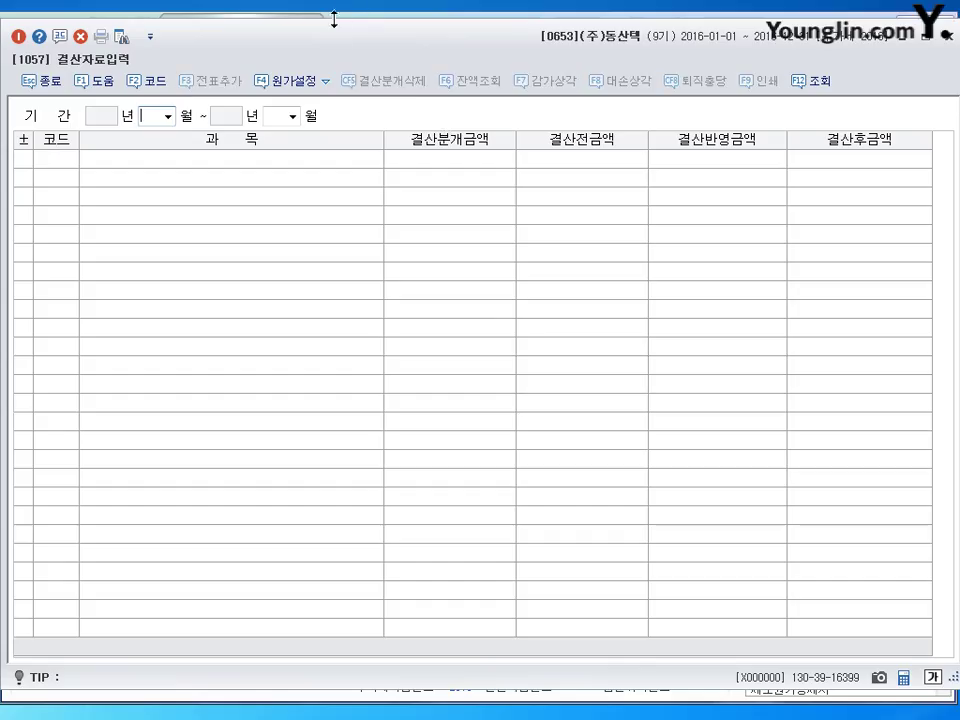
text(12)
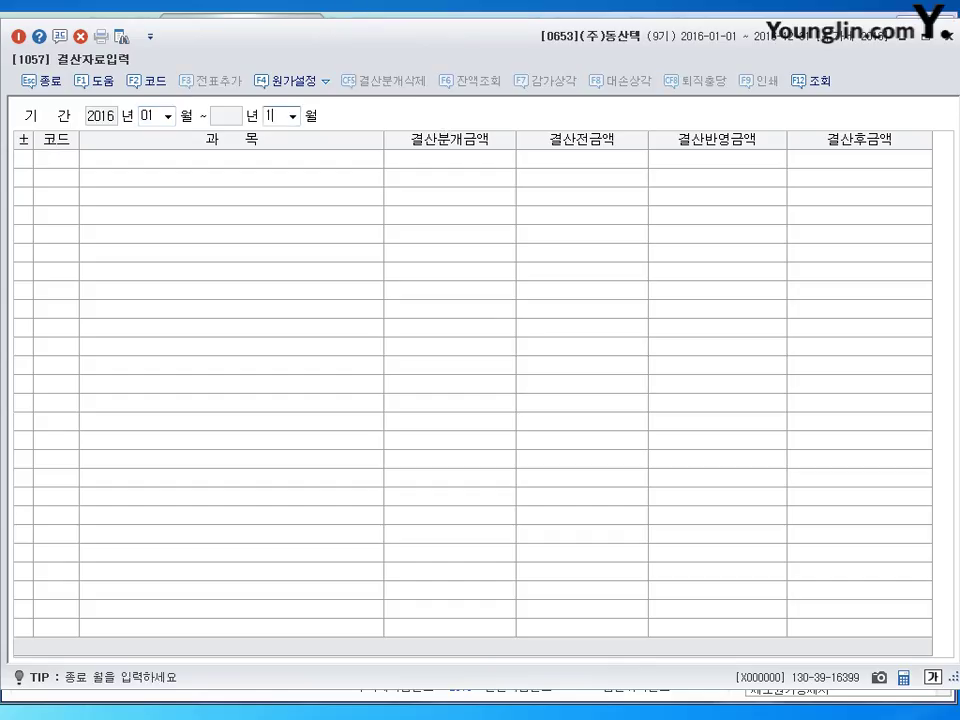
key(Return)
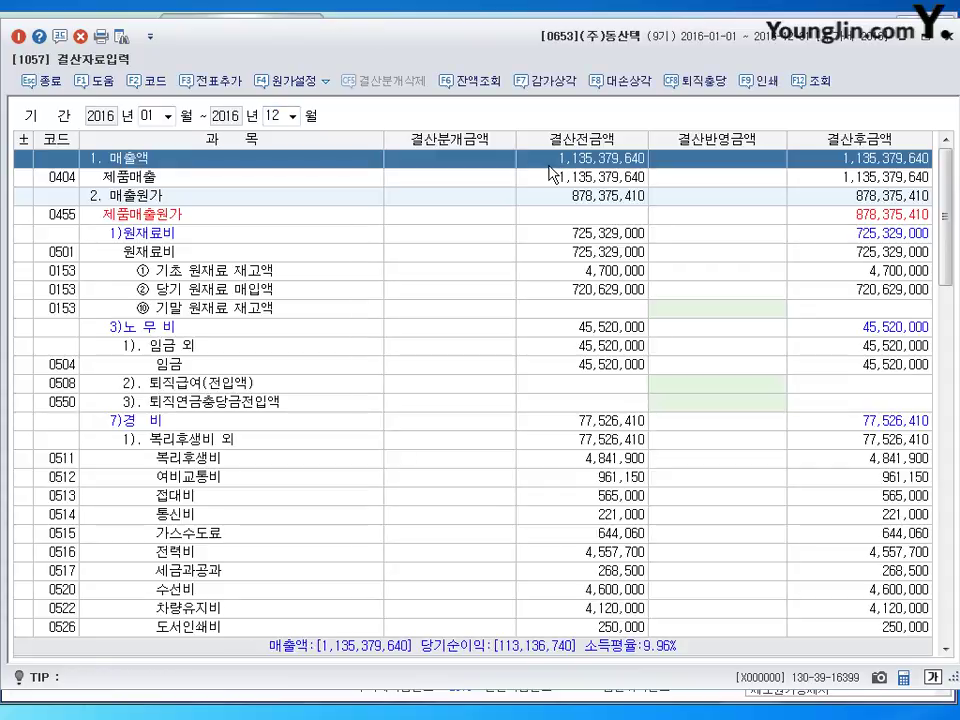
scroll(584, 236, down, 15)
scroll(584, 236, down, 3)
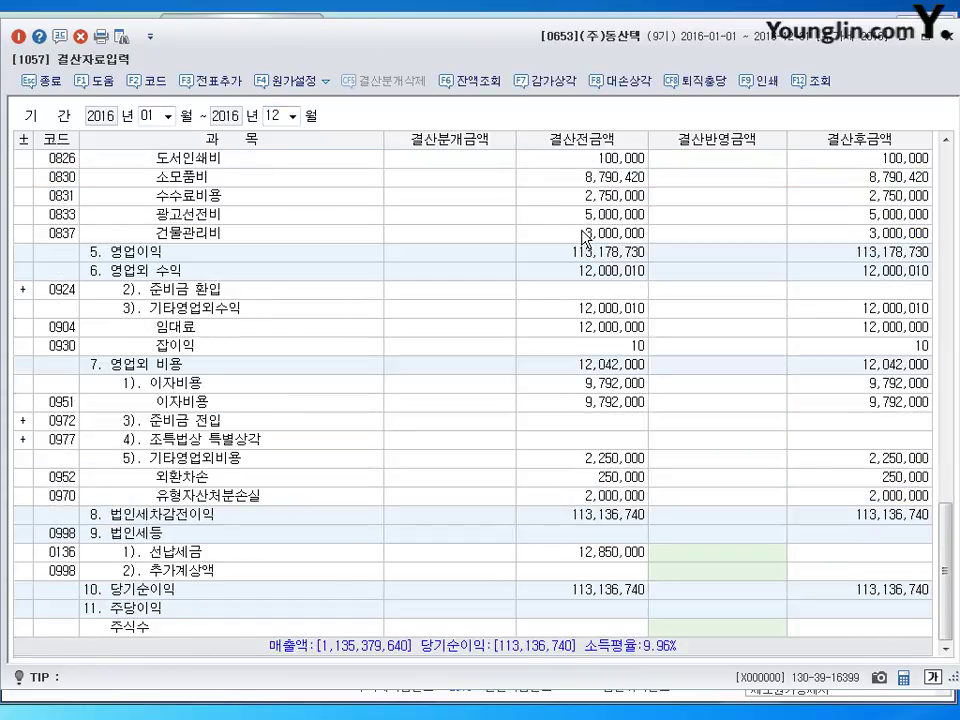
Enter corporate tax: 선납세금 12,850,000 and 추가계상액 22,150,000, totalling 35,000,000 법인세등
click(686, 558)
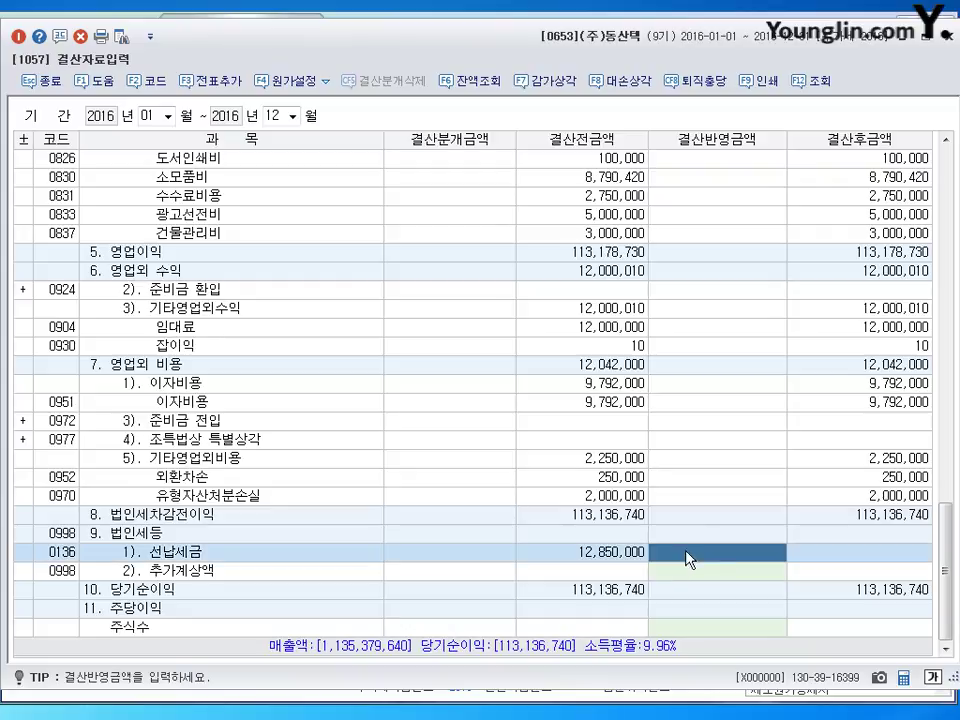
text(12)
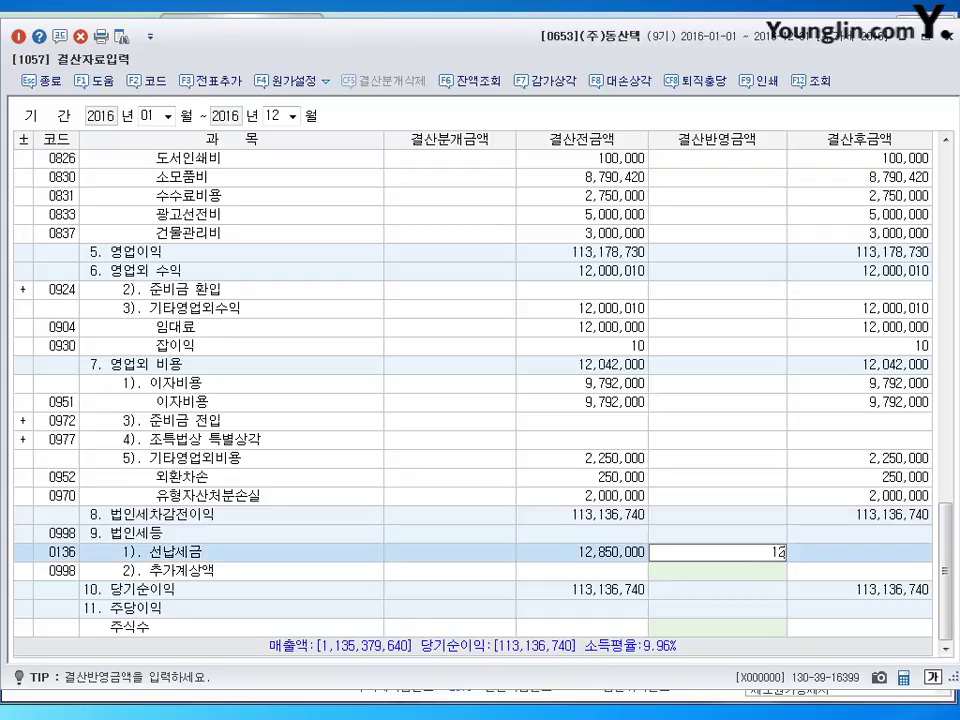
text(,850,000)
key(Return)
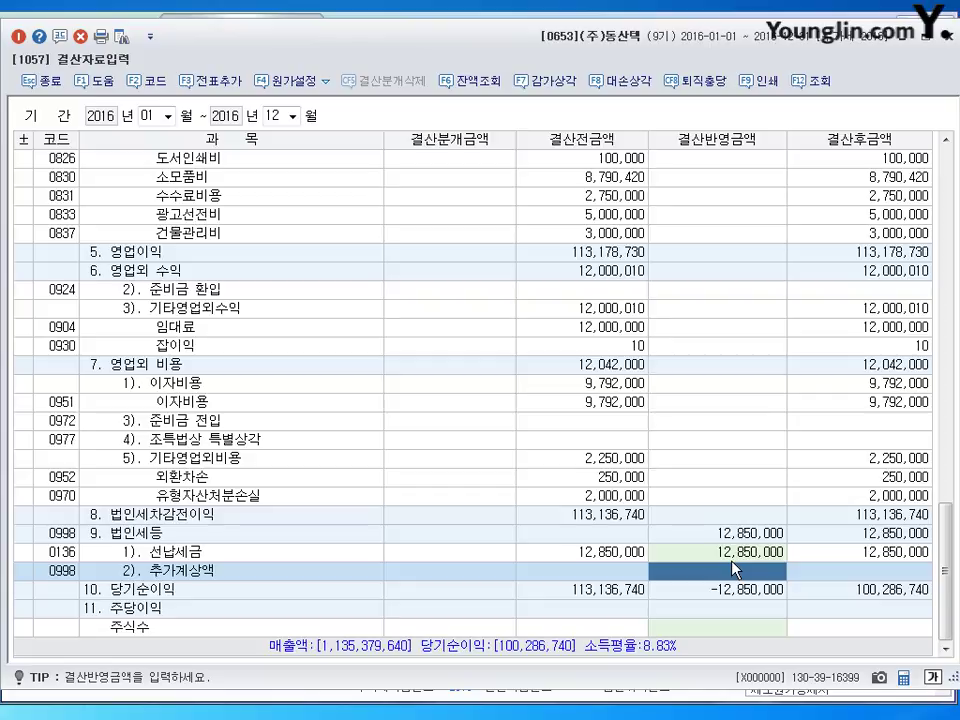
text(22,15)
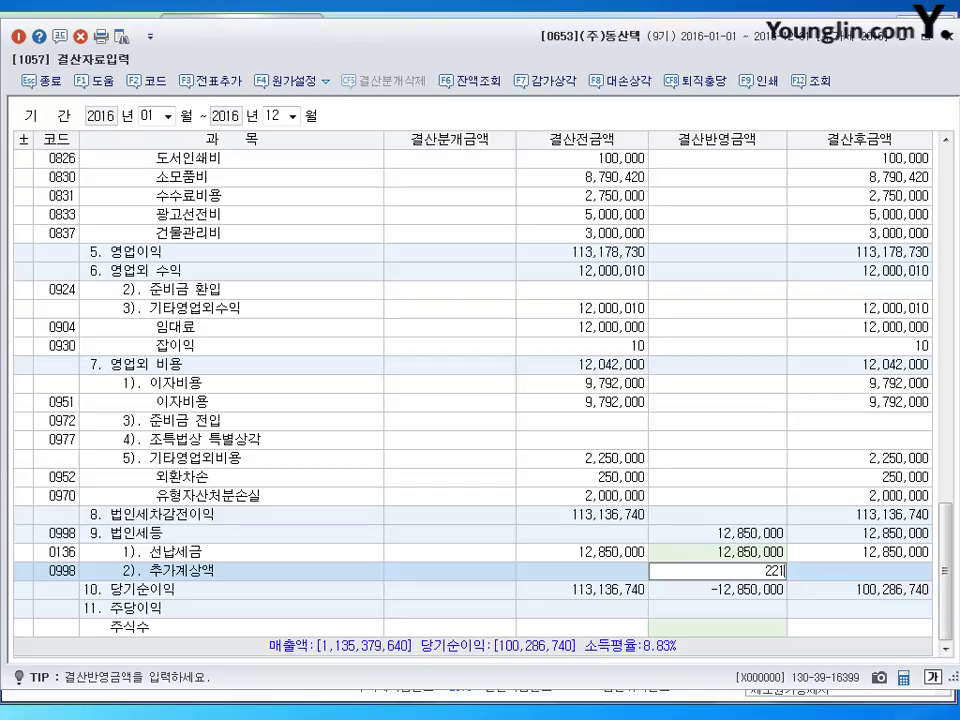
text(0,000)
key(Return)
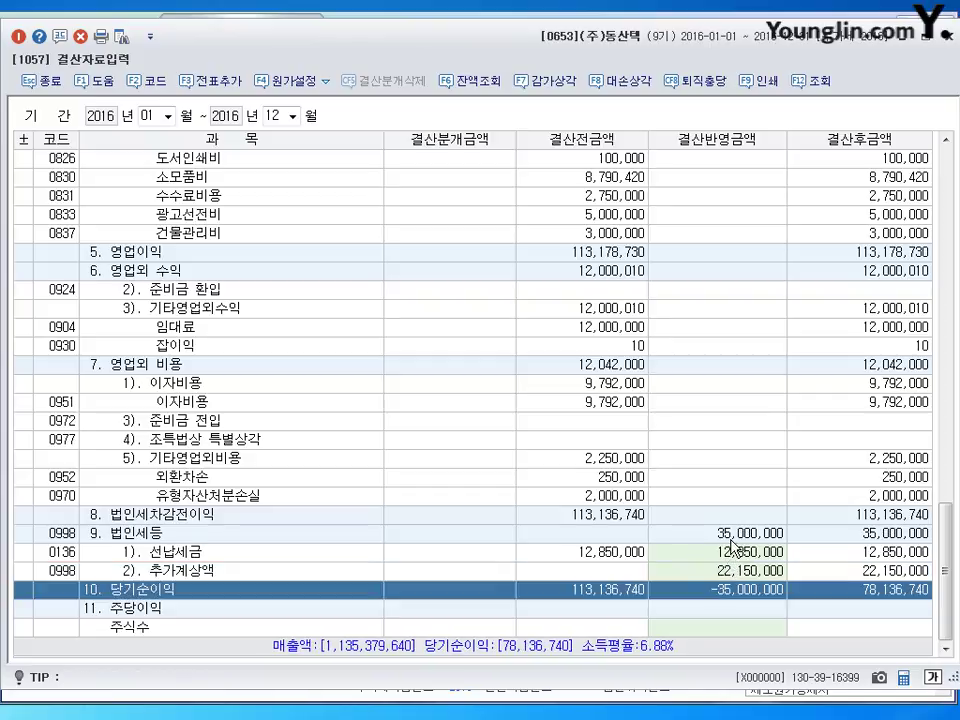
click(734, 535)
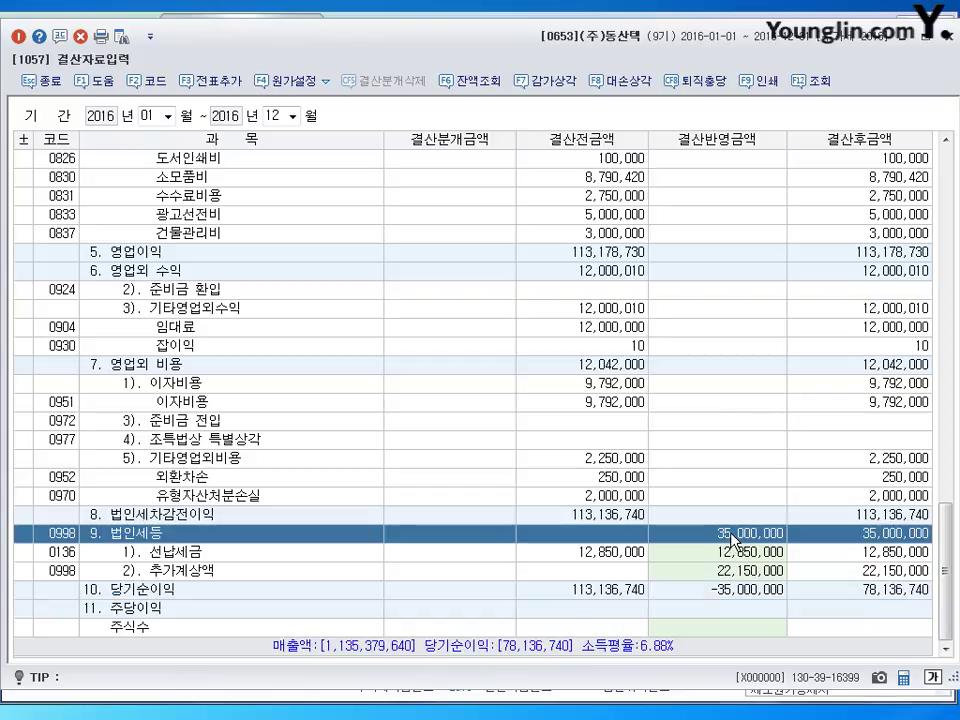
scroll(810, 600, up, 10)
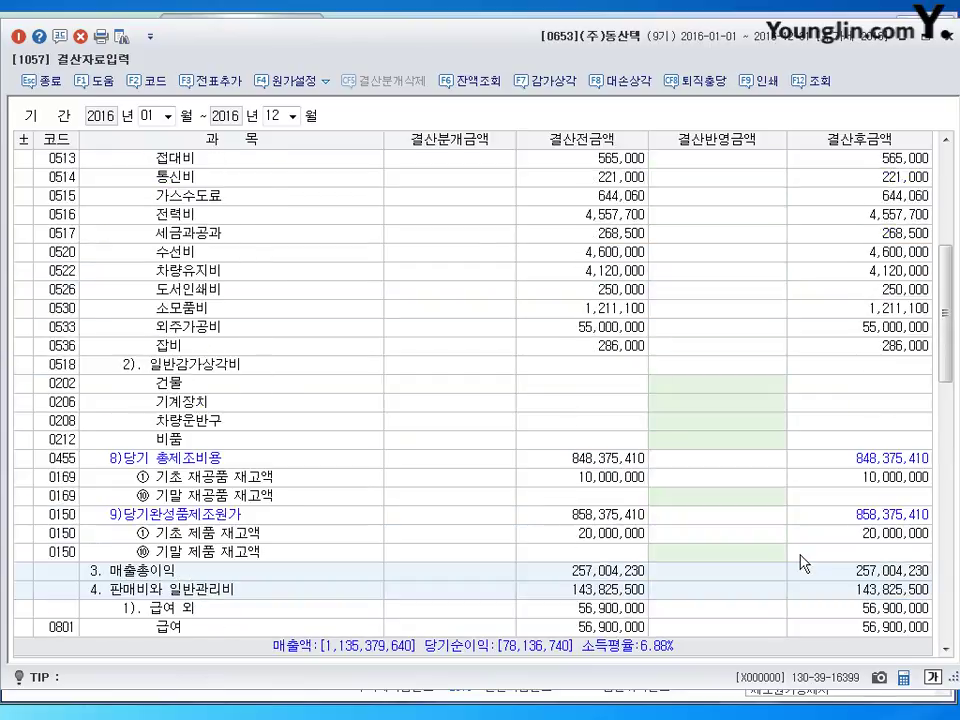
Enter ending raw materials inventory 4,300,000 and work-in-process inventory 5,100,000
scroll(800, 563, up, 6)
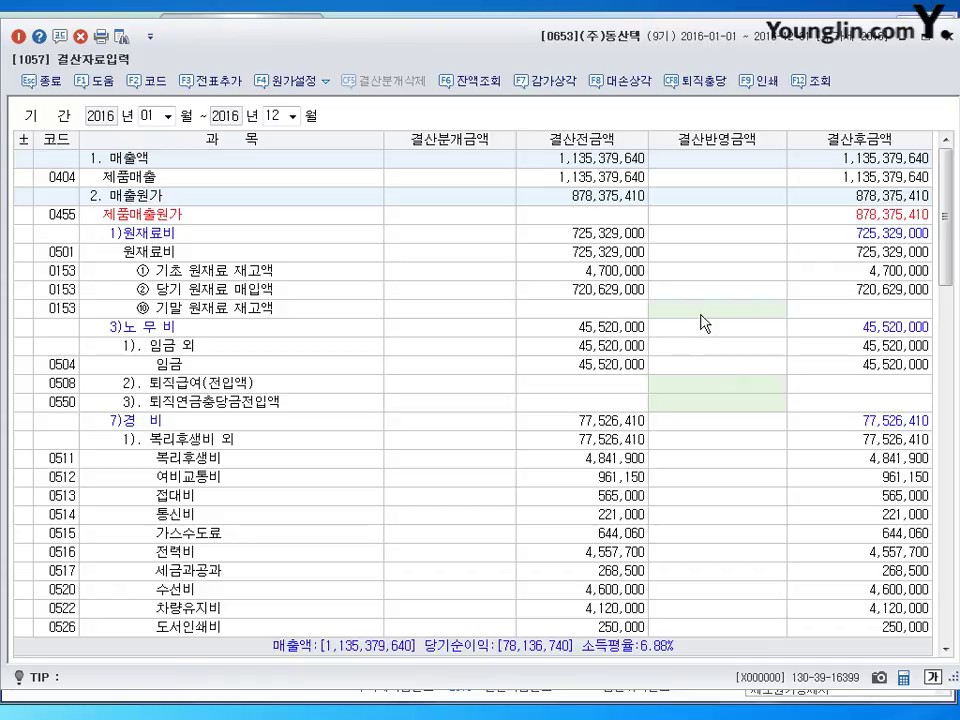
click(700, 315)
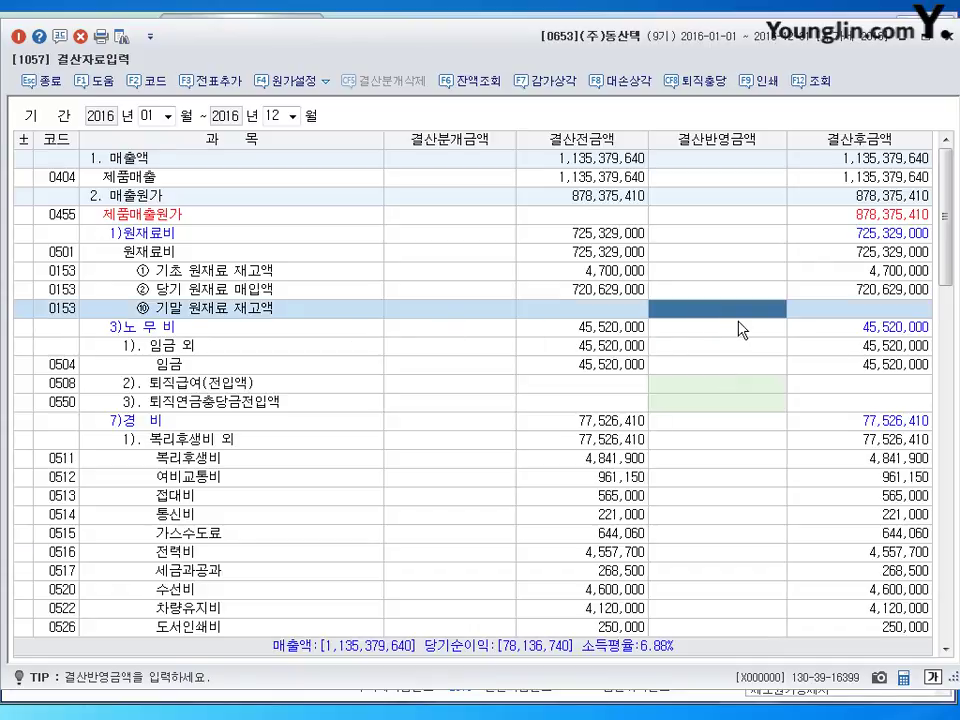
text(4300000)
key(Return)
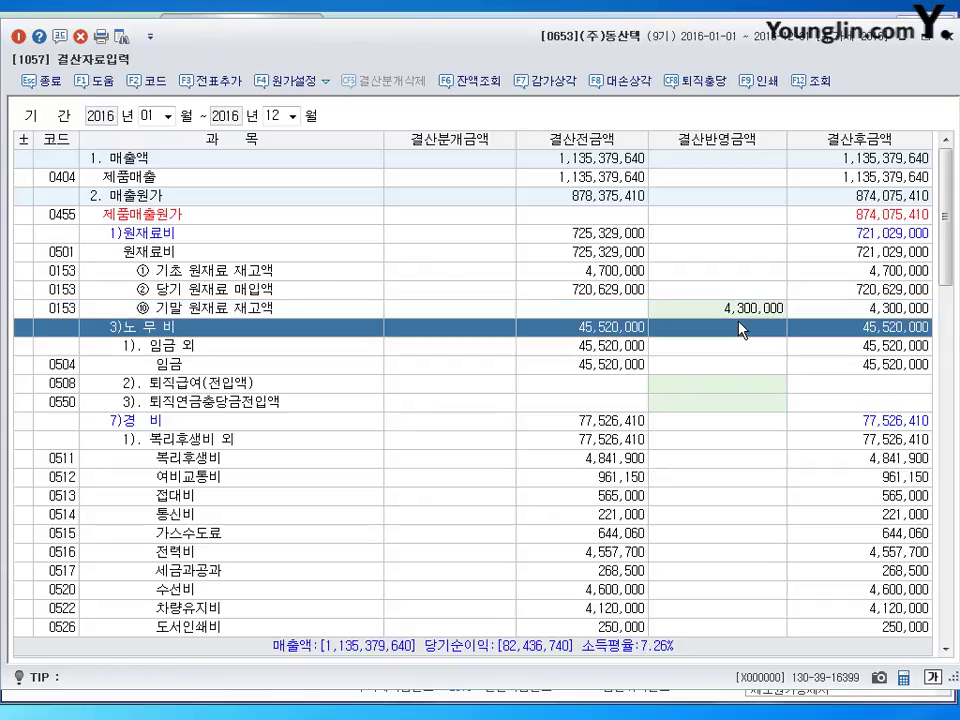
scroll(739, 379, down, 7)
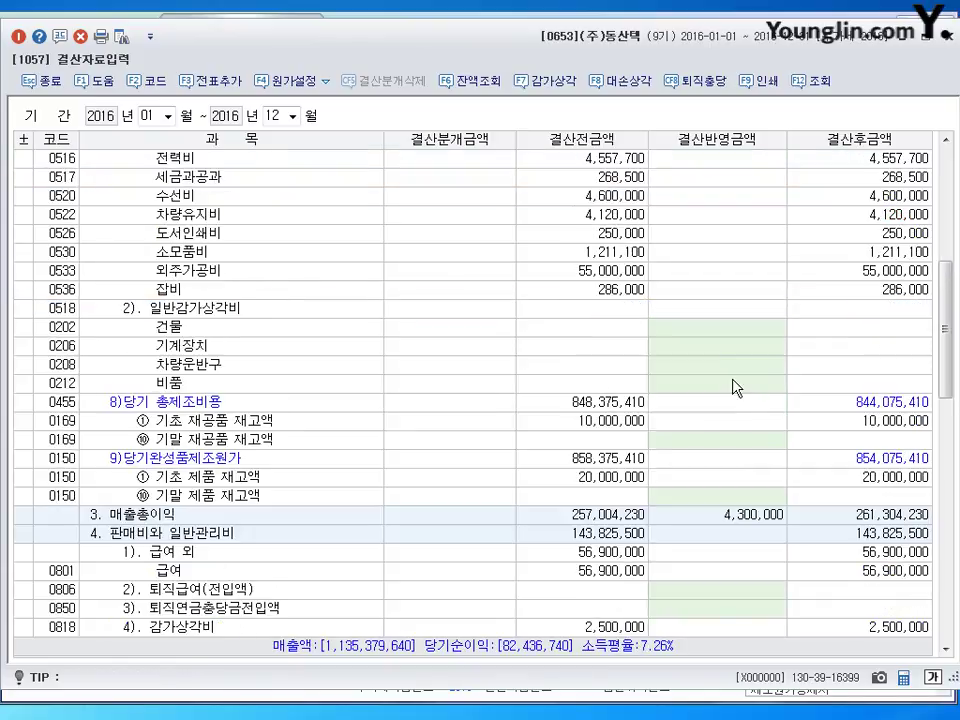
click(725, 442)
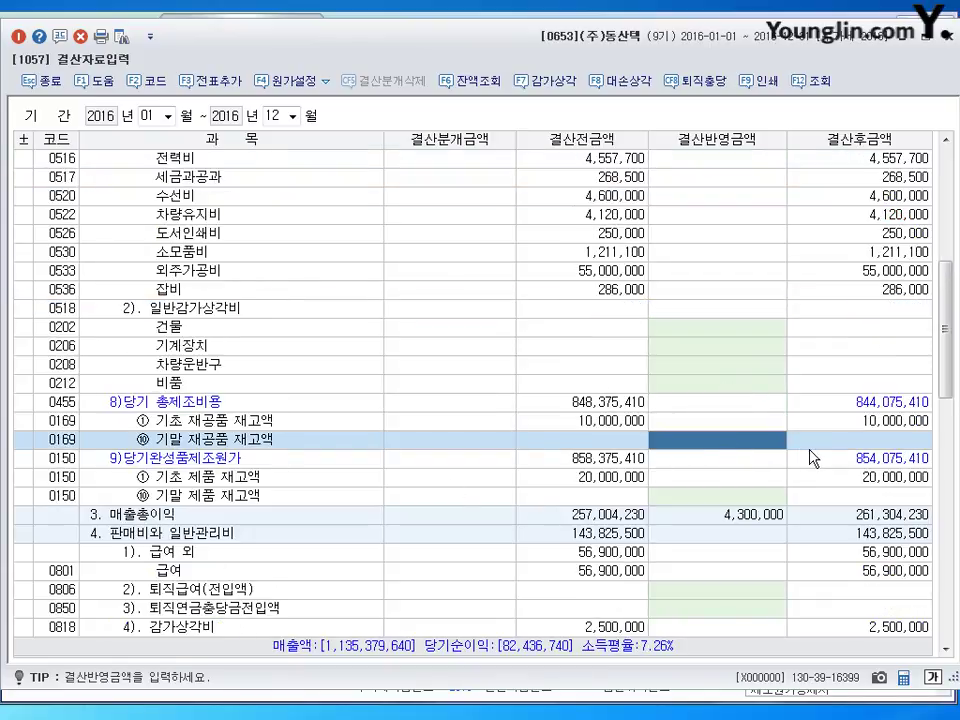
text(5100000)
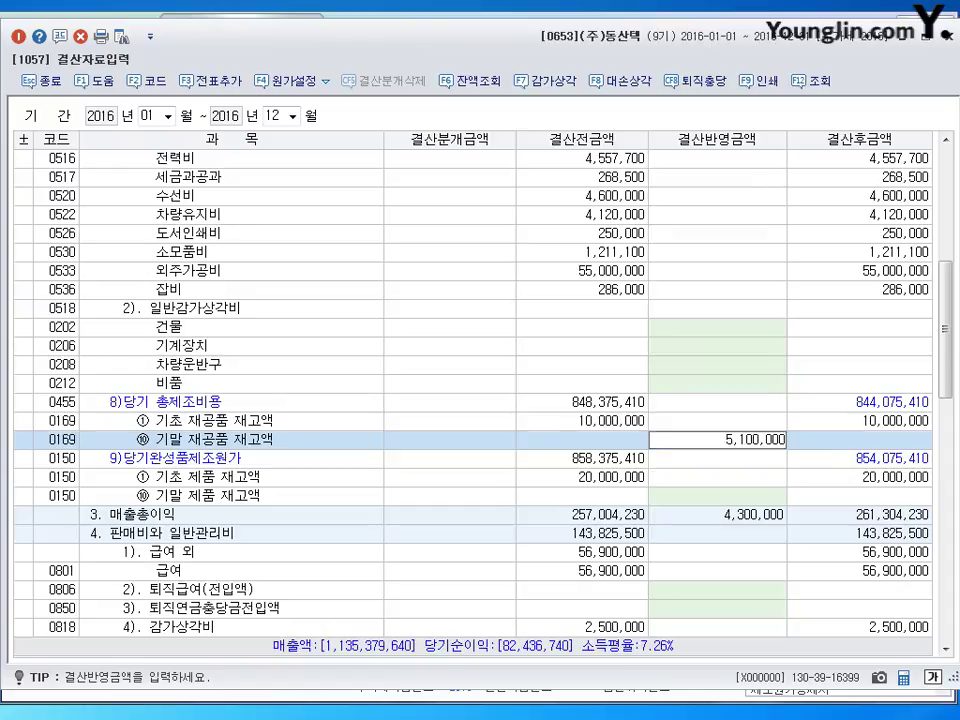
key(Return)
Enter 14,800,000 ending finished goods inventory and request adding the closing entries (F3 전표추가)
scroll(806, 465, down, 3)
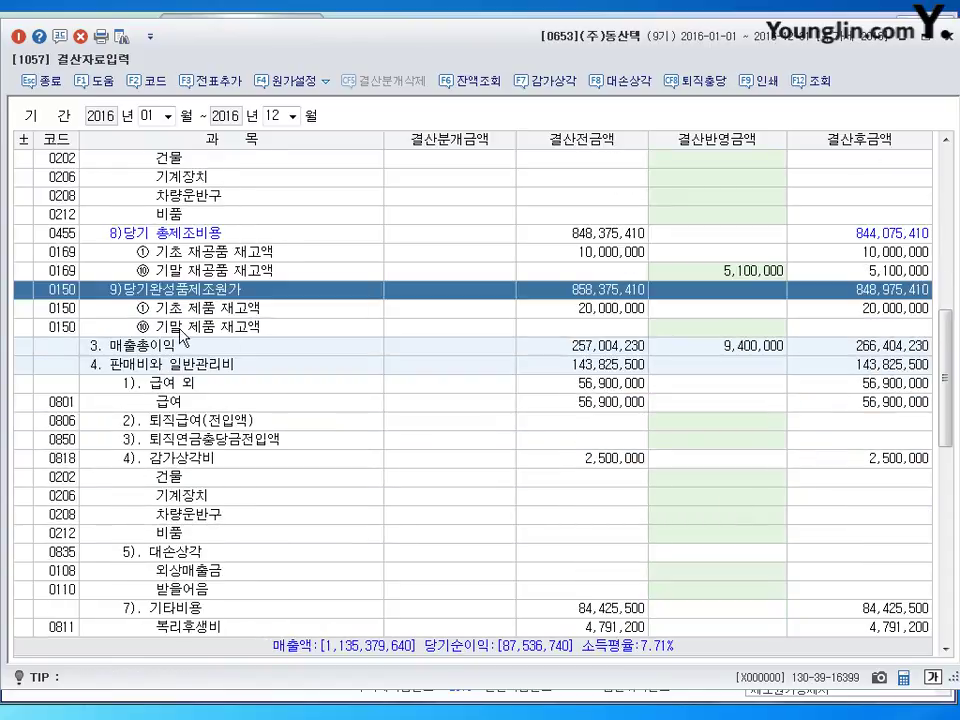
click(776, 327)
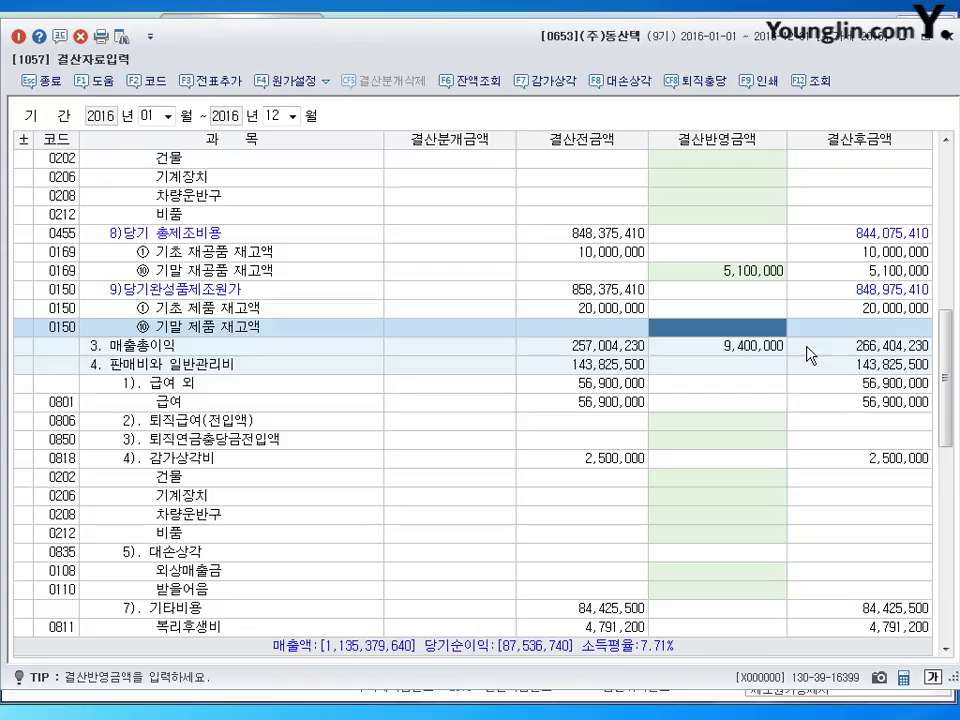
text(14800000)
key(Return)
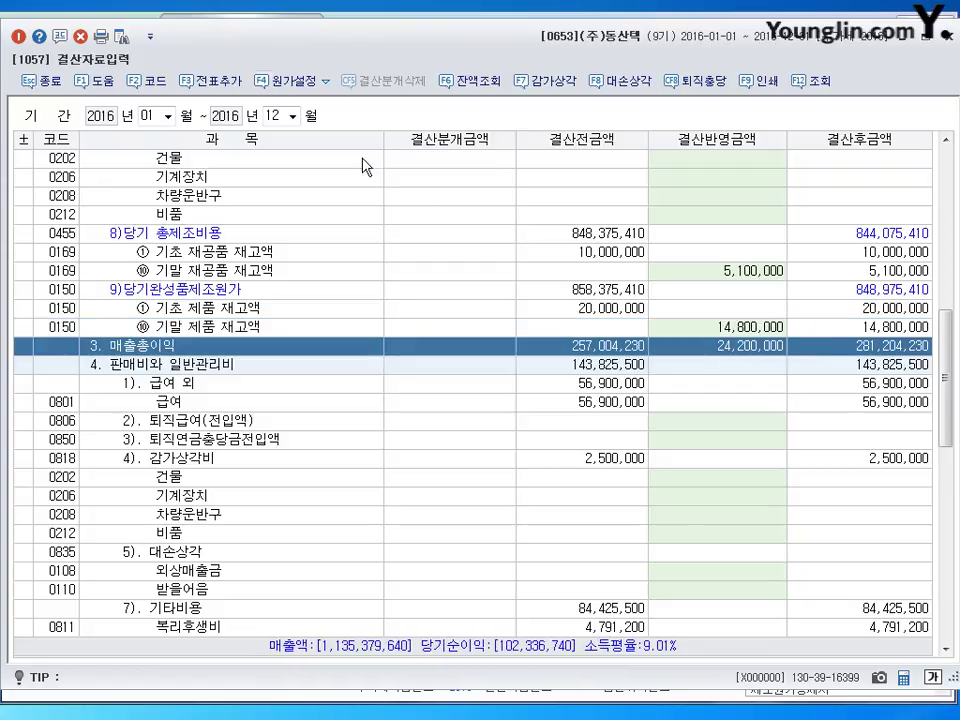
click(213, 80)
key(Return)
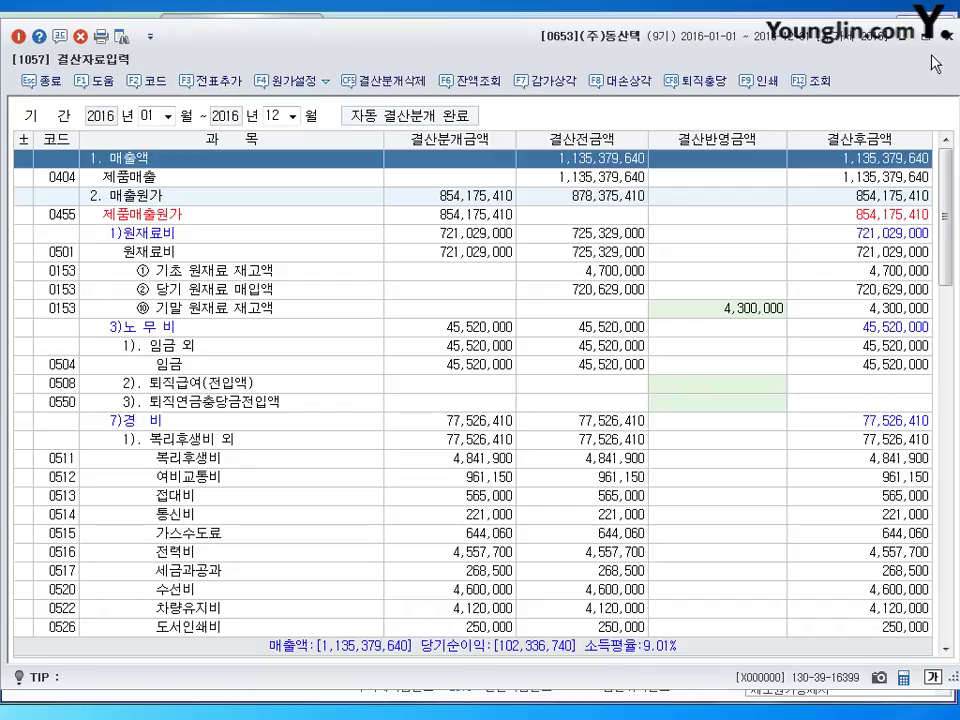
Close the 결산자료입력 screen and return to the main menu
key(Escape)
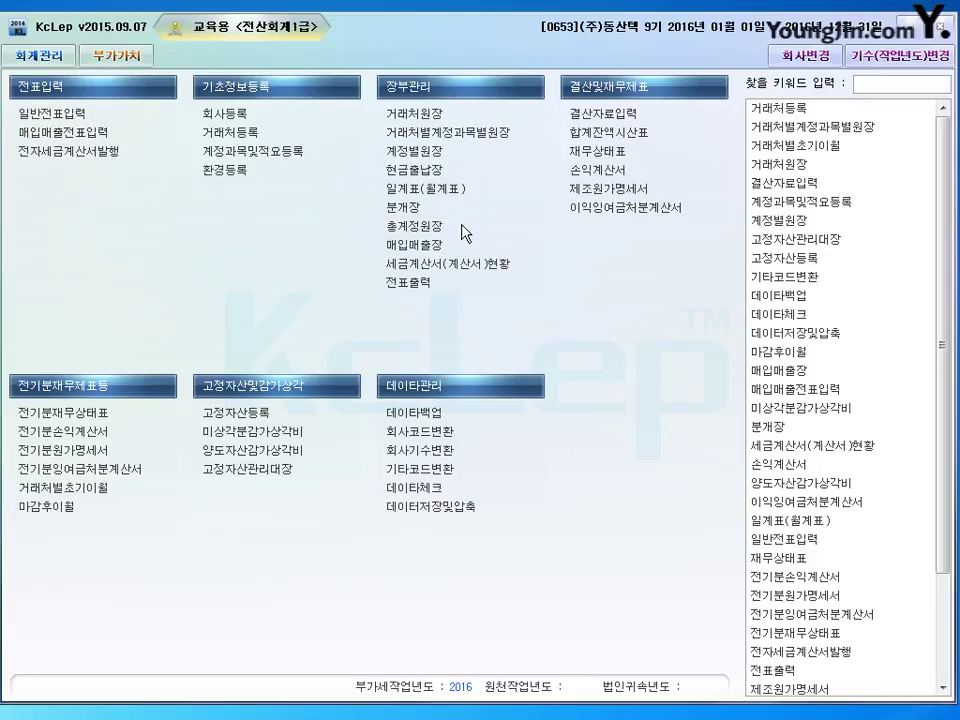
click(415, 226)
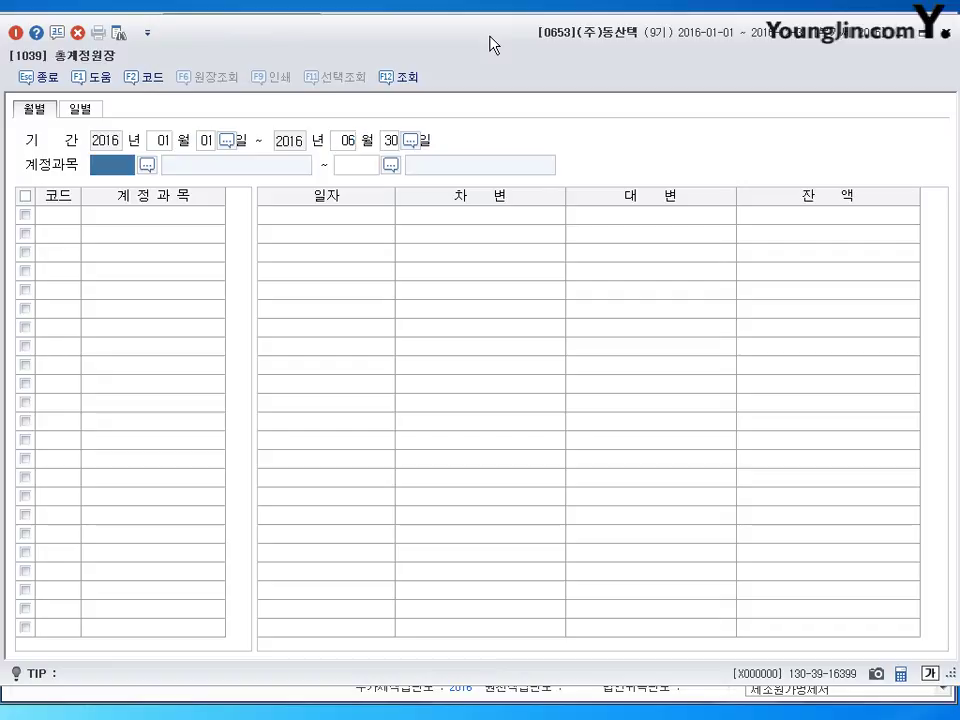
text(108)
key(Return)
text(10)
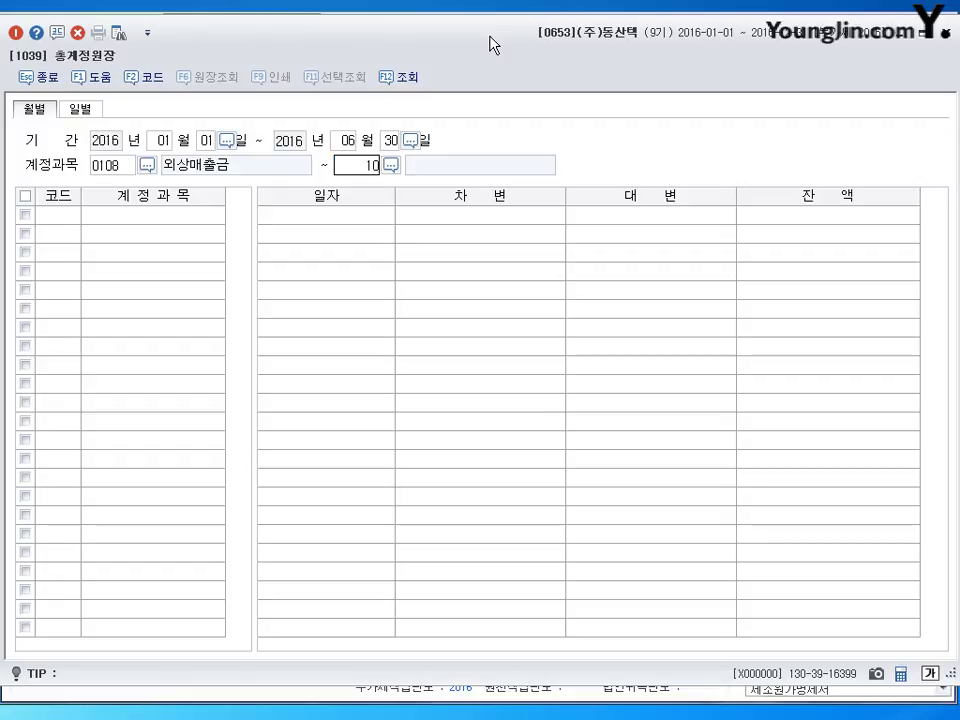
text(8)
key(Return)
click(706, 258)
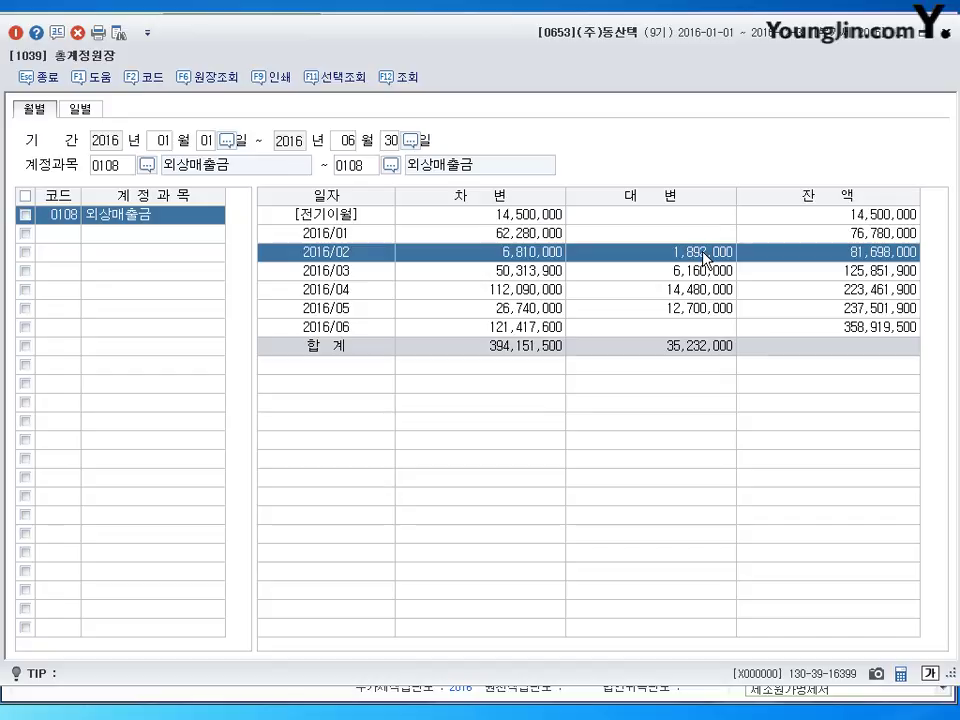
key(Down)
key(Down)
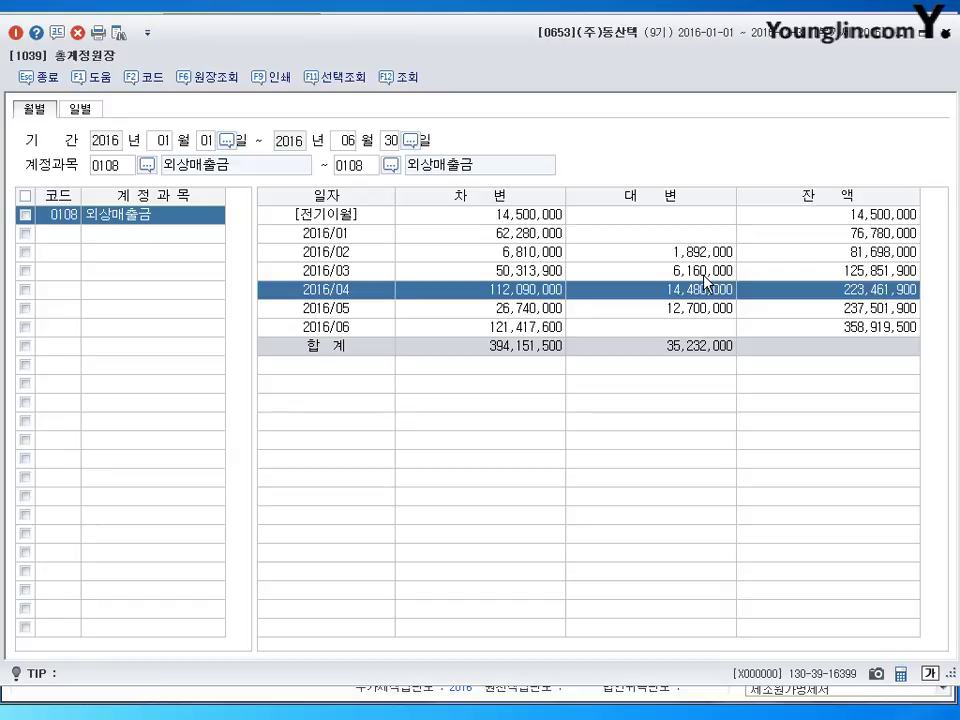
click(948, 38)
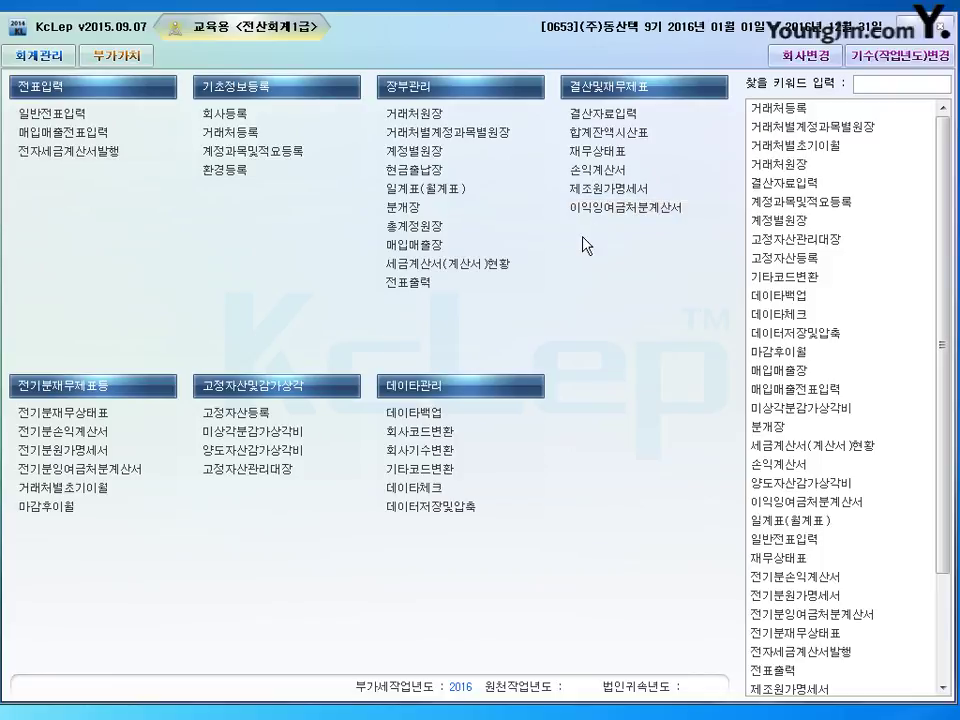
click(598, 152)
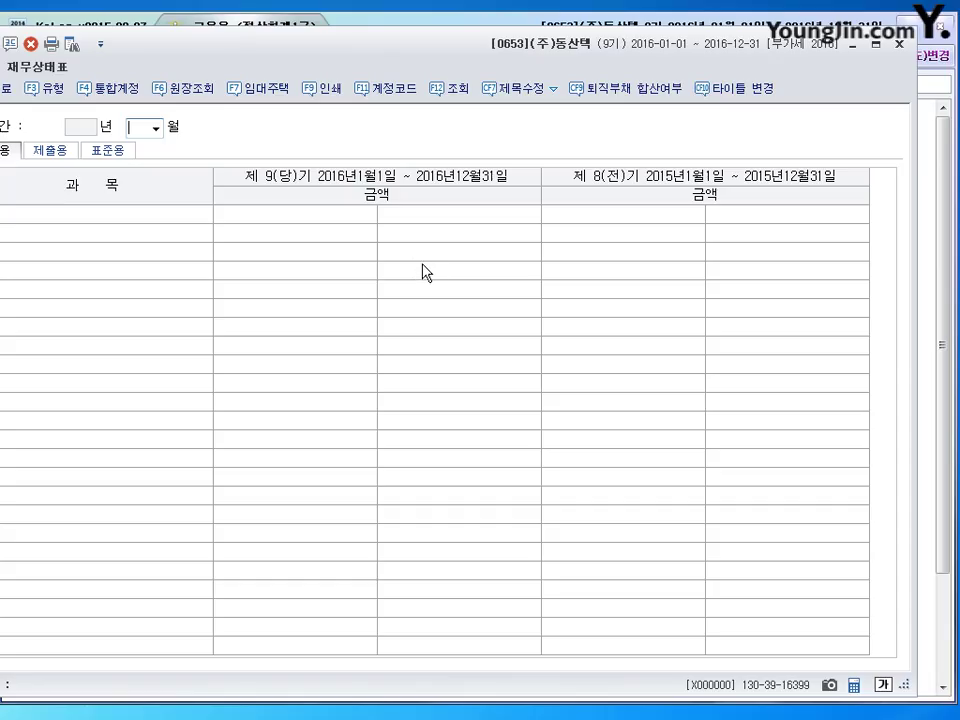
double_click(503, 58)
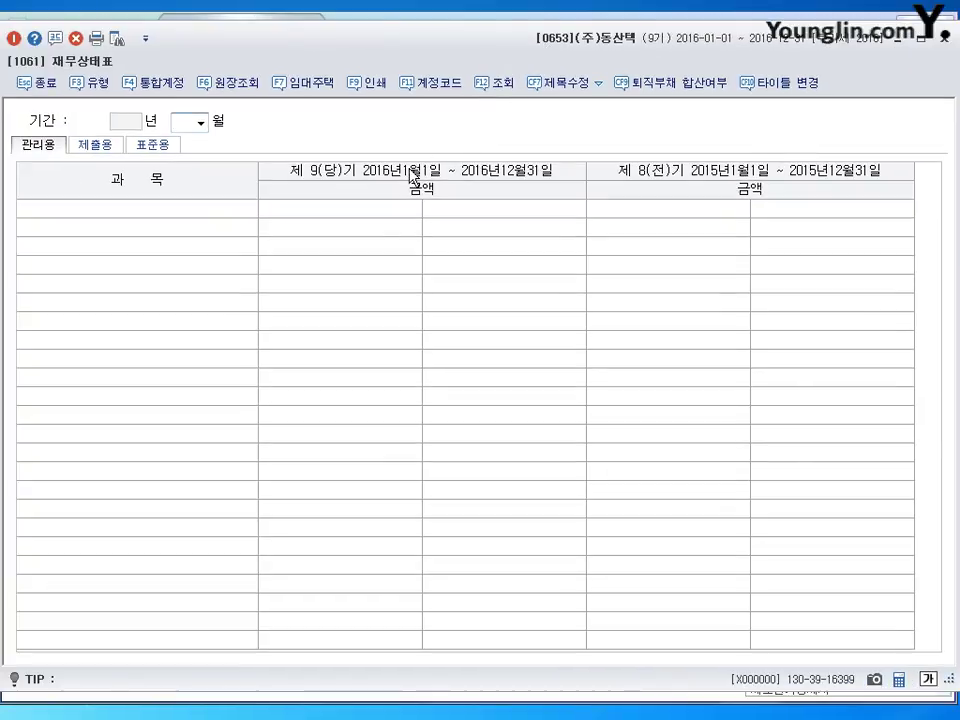
text(6)
key(Return)
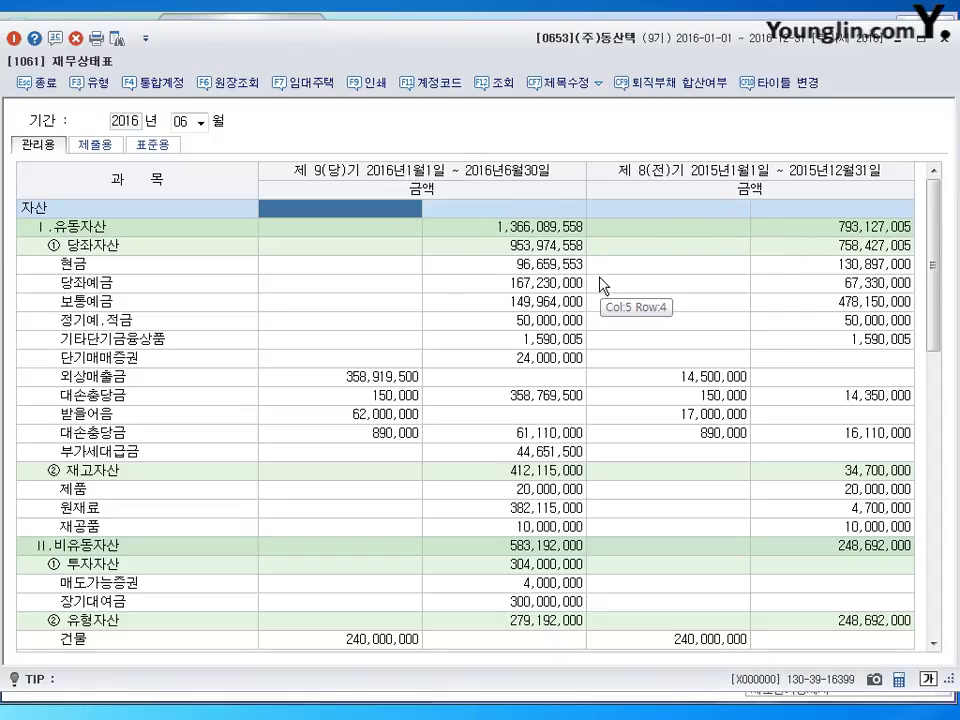
scroll(515, 340, down, 6)
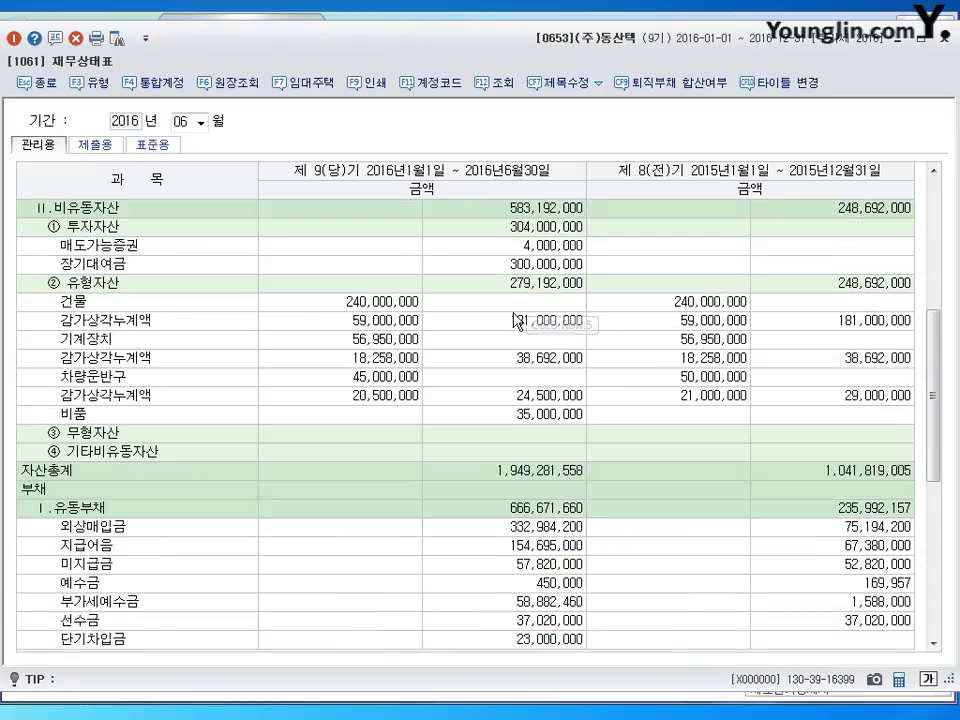
scroll(514, 318, down, 3)
scroll(507, 429, down, 3)
click(553, 340)
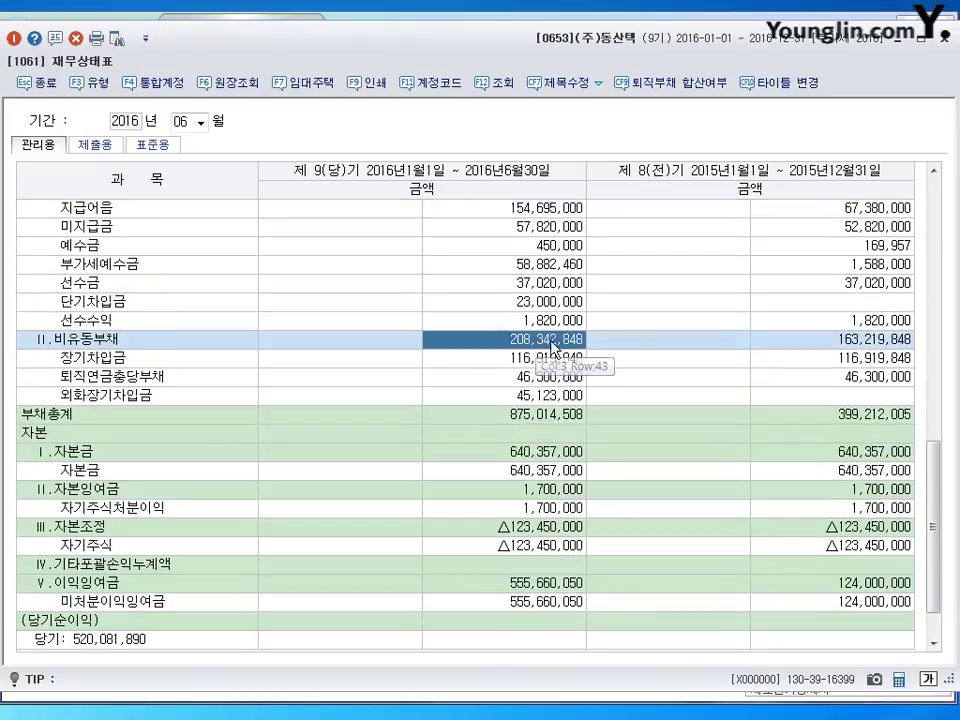
click(850, 340)
click(550, 342)
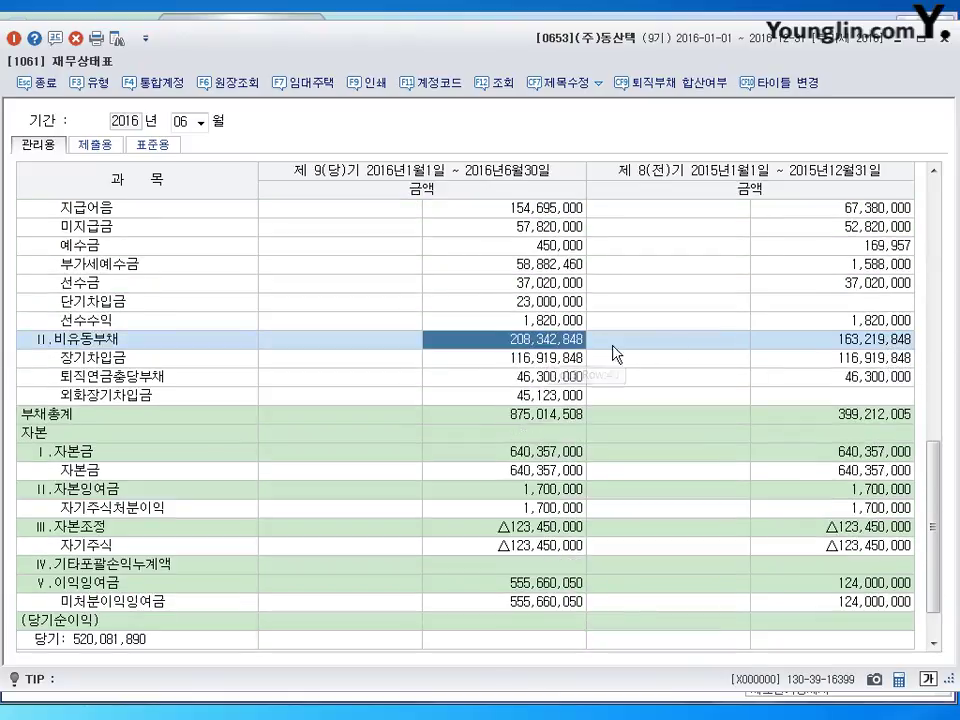
click(873, 342)
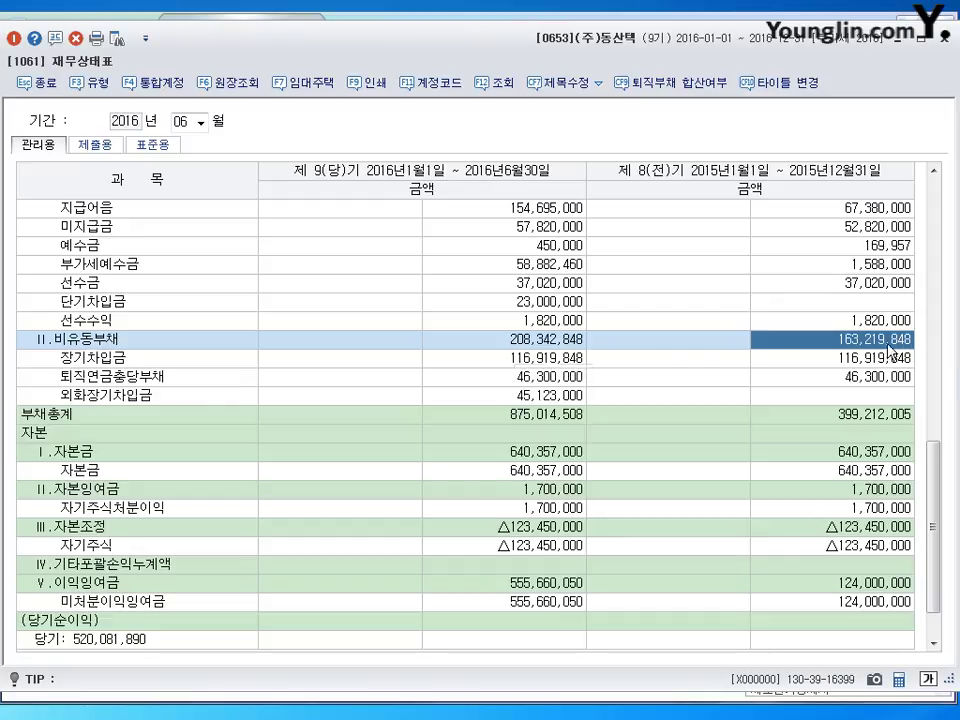
click(518, 342)
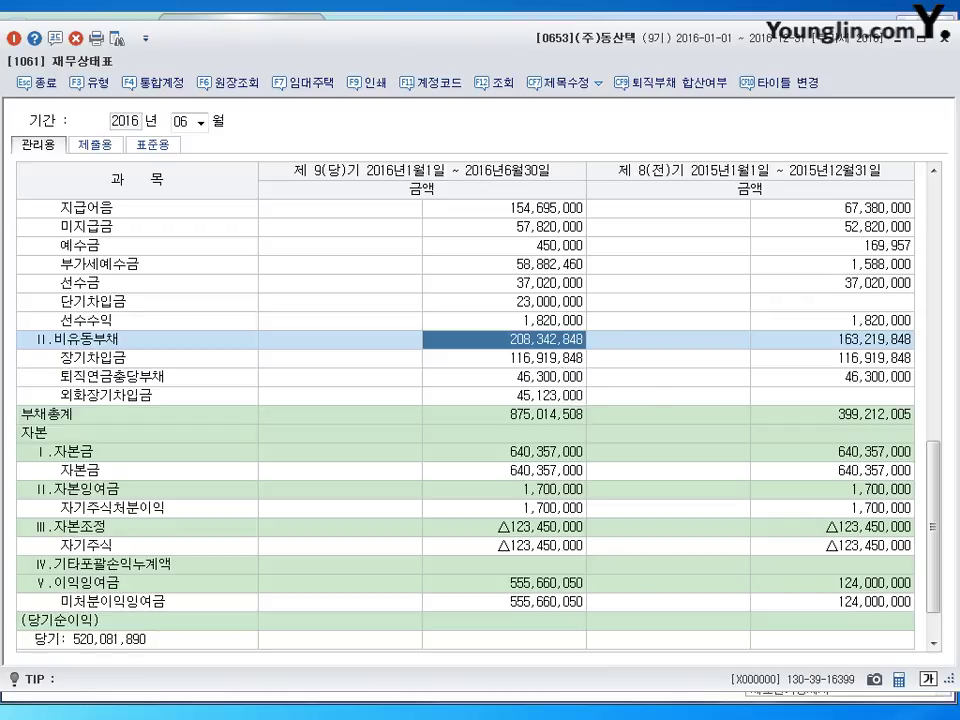
key(Escape)
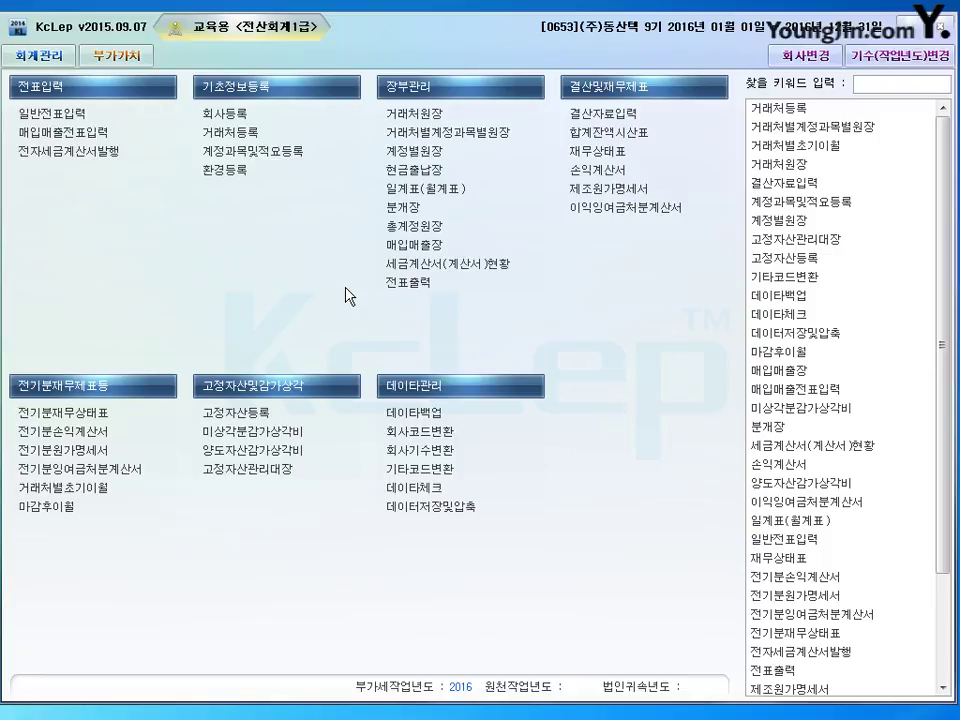
Show the 부가가치 세금계산서합계표 for months 01 to 03 of 2016
click(125, 56)
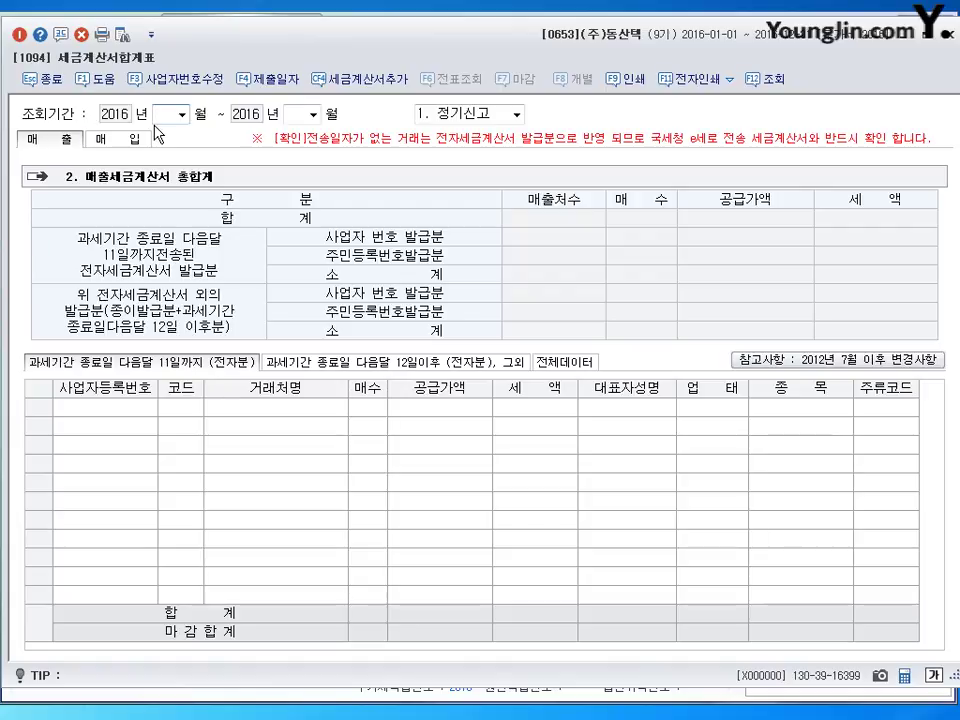
text(1)
key(Return)
text(3)
key(Return)
key(Return)
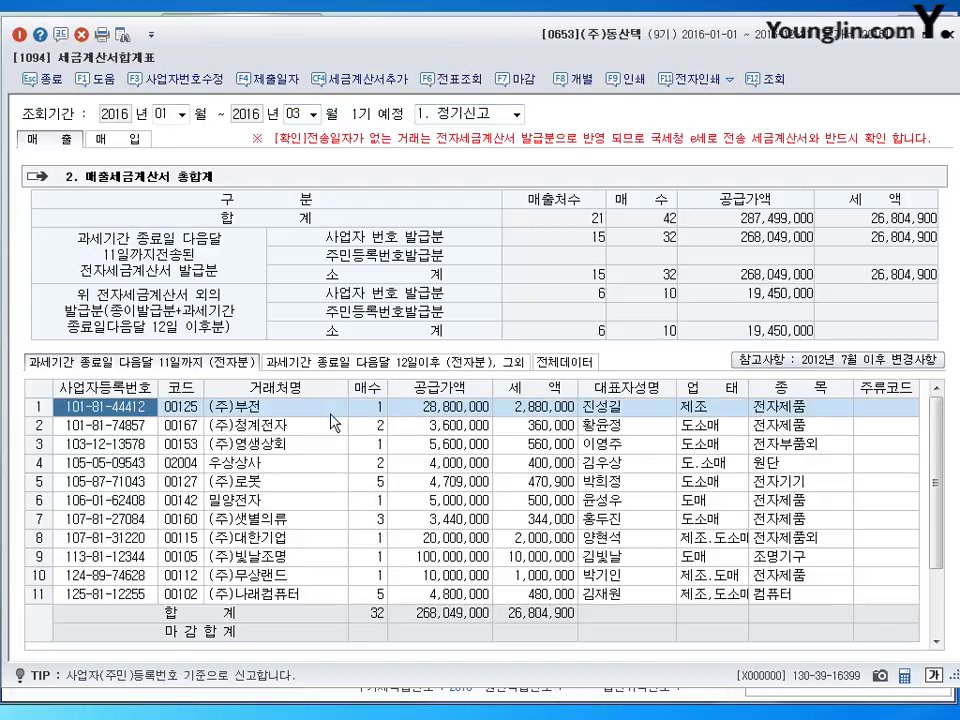
Review the (주)로봇 sales row: supply 4,709,000 and tax 470,900
click(375, 484)
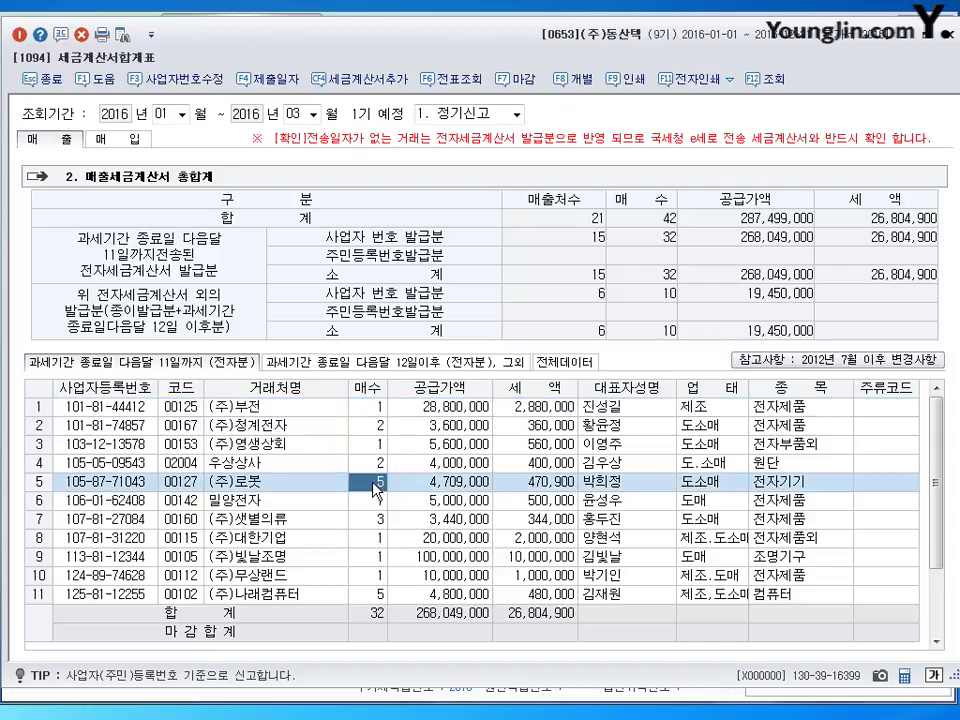
click(441, 483)
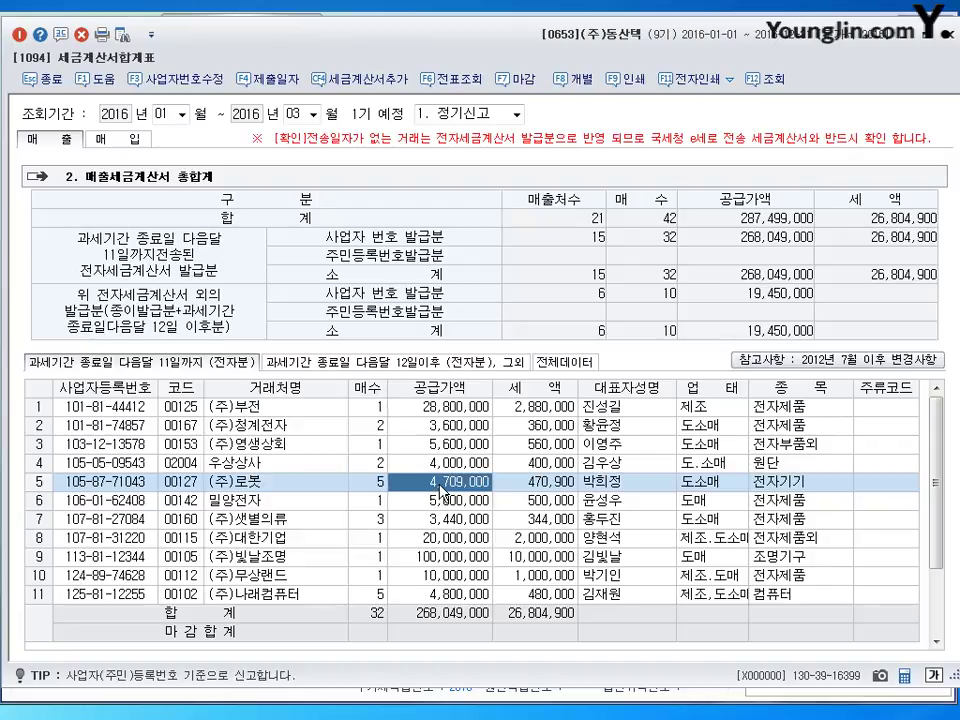
click(535, 486)
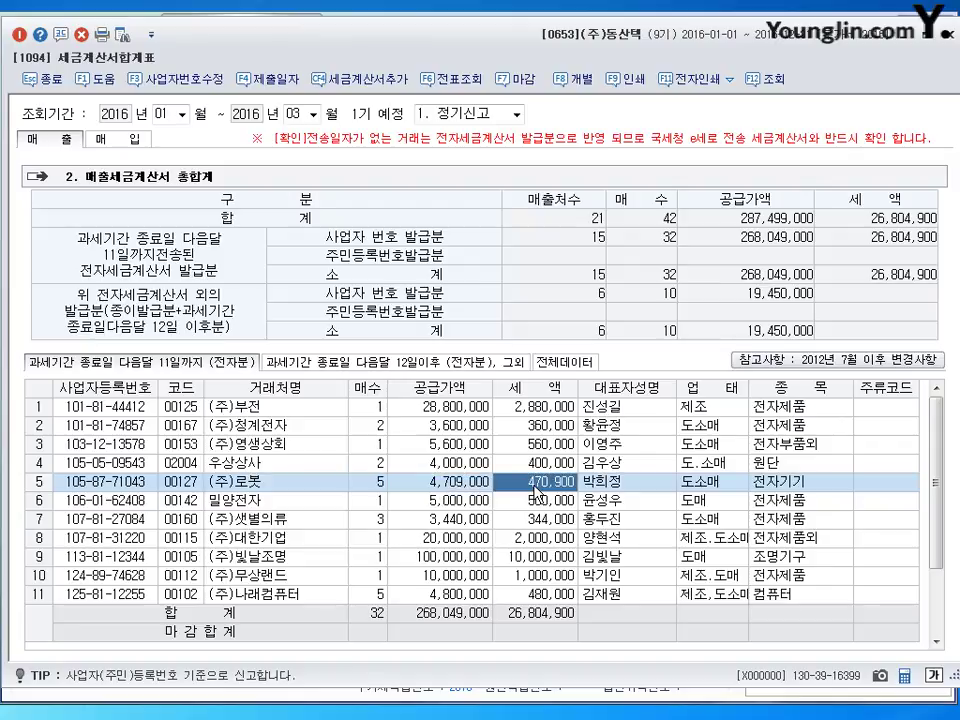